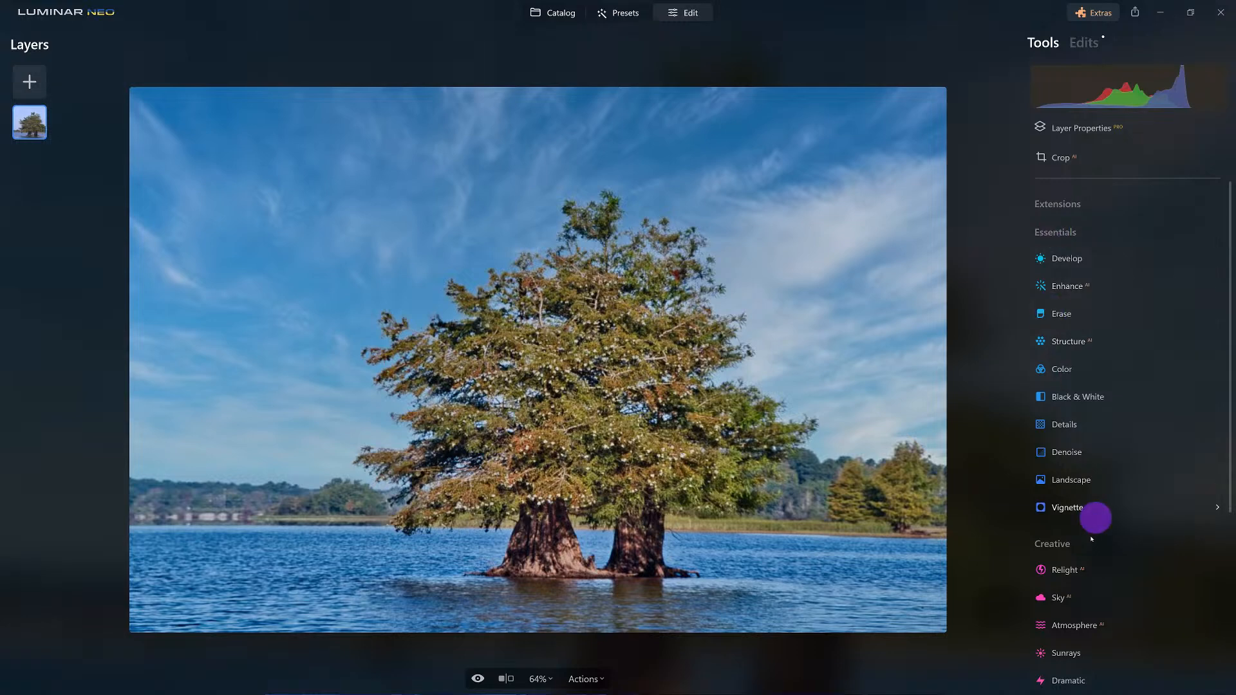
# Apply a Gaussian blur with an amount of 15 to the lake tree photo.
pyautogui.scroll(-1, 1061, 548)
pyautogui.scroll(-5, 1062, 552)
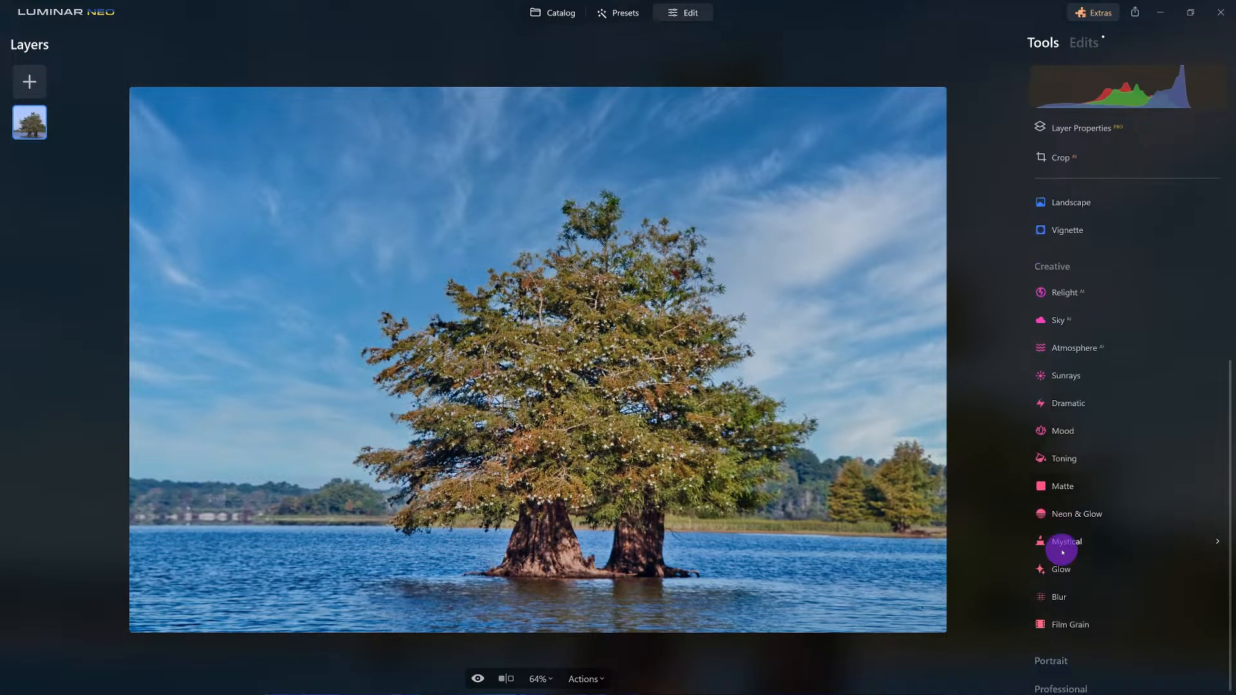
pyautogui.click(1064, 591)
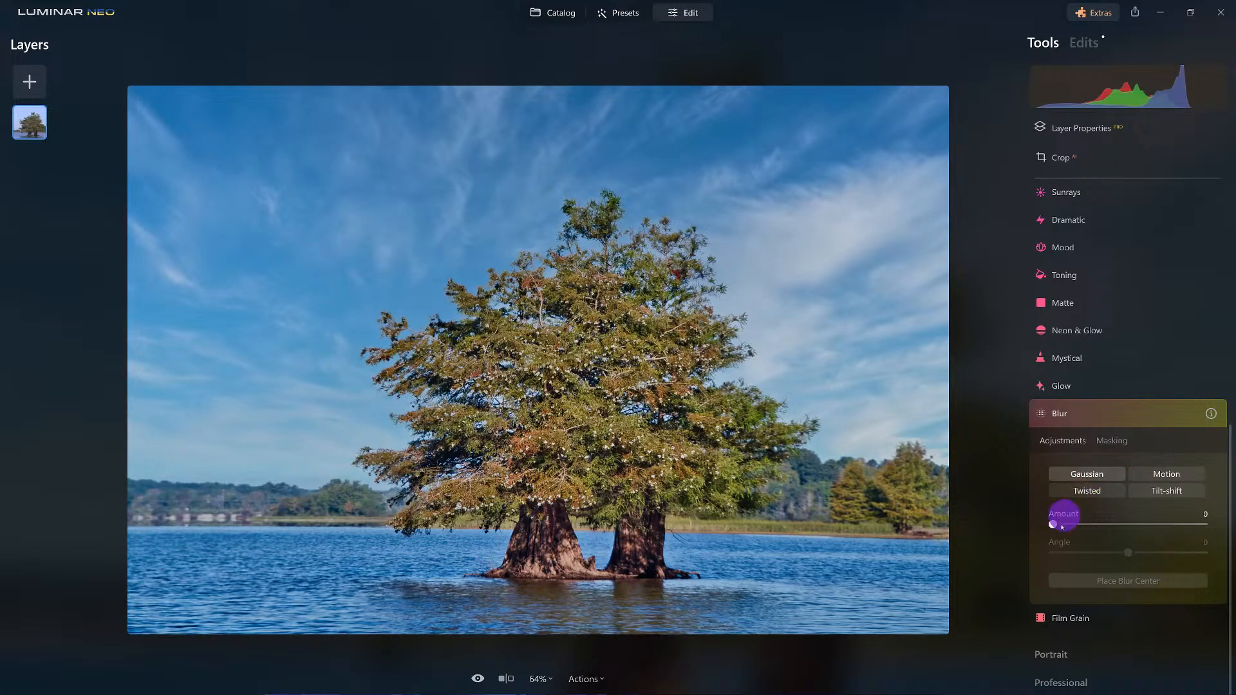
pyautogui.moveTo(1059, 525)
pyautogui.mouseDown()
pyautogui.moveTo(1213, 542)
pyautogui.moveTo(1067, 525)
pyautogui.moveTo(1079, 528)
pyautogui.mouseUp()
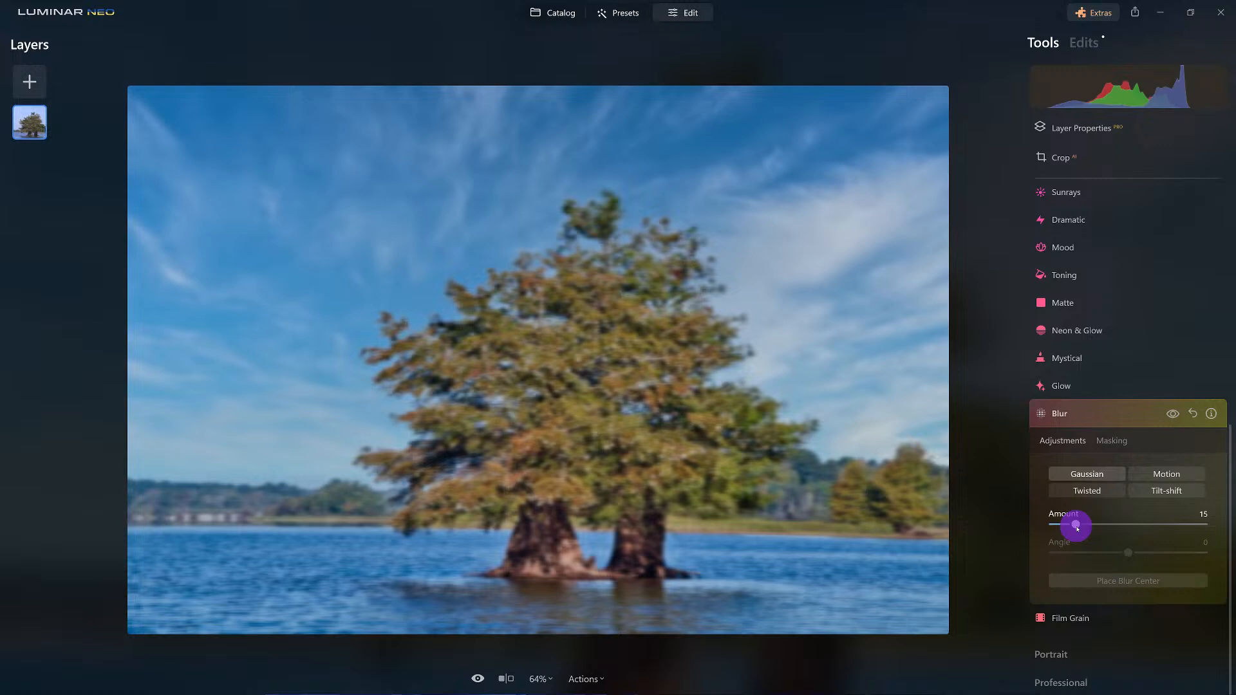
# Restrict the blur to the Water area using the AI mask.
pyautogui.click(1110, 441)
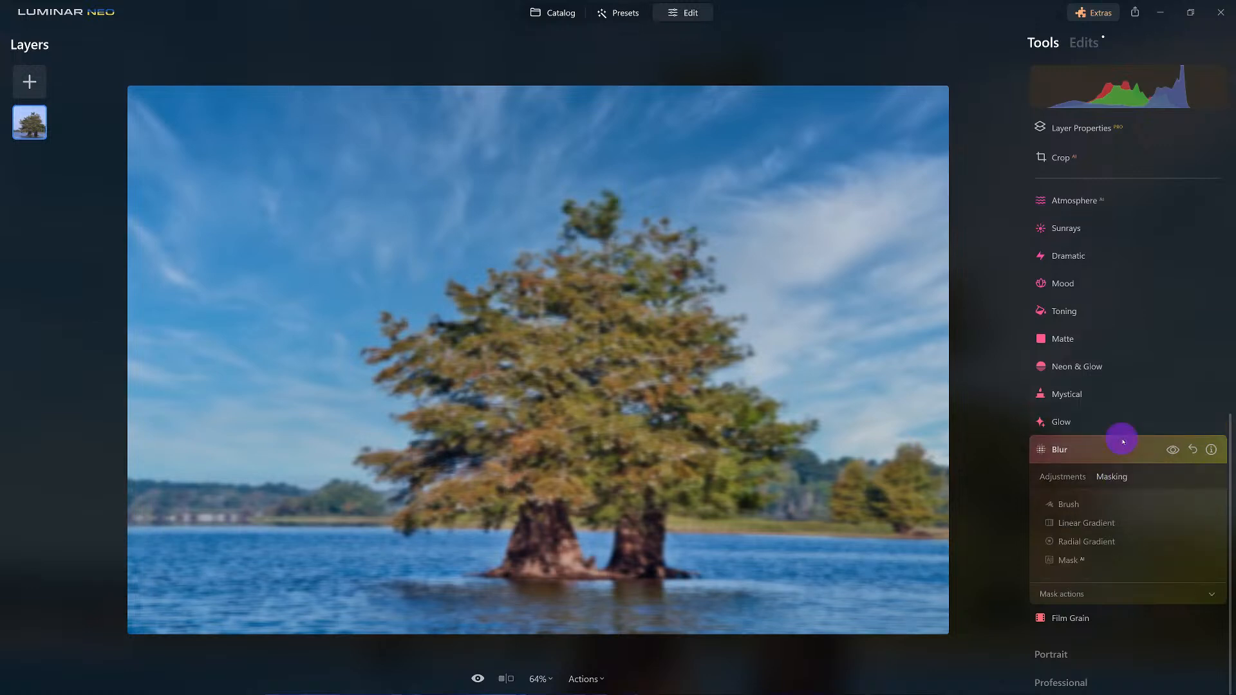
pyautogui.click(1079, 562)
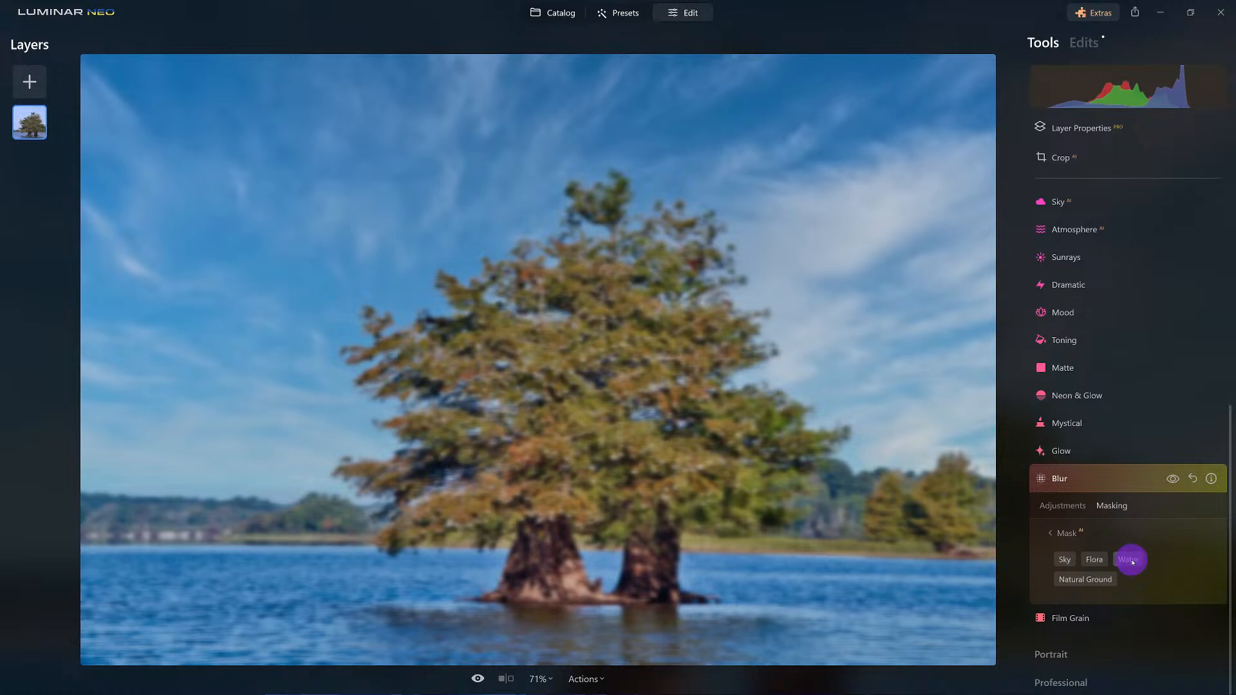
pyautogui.click(1131, 560)
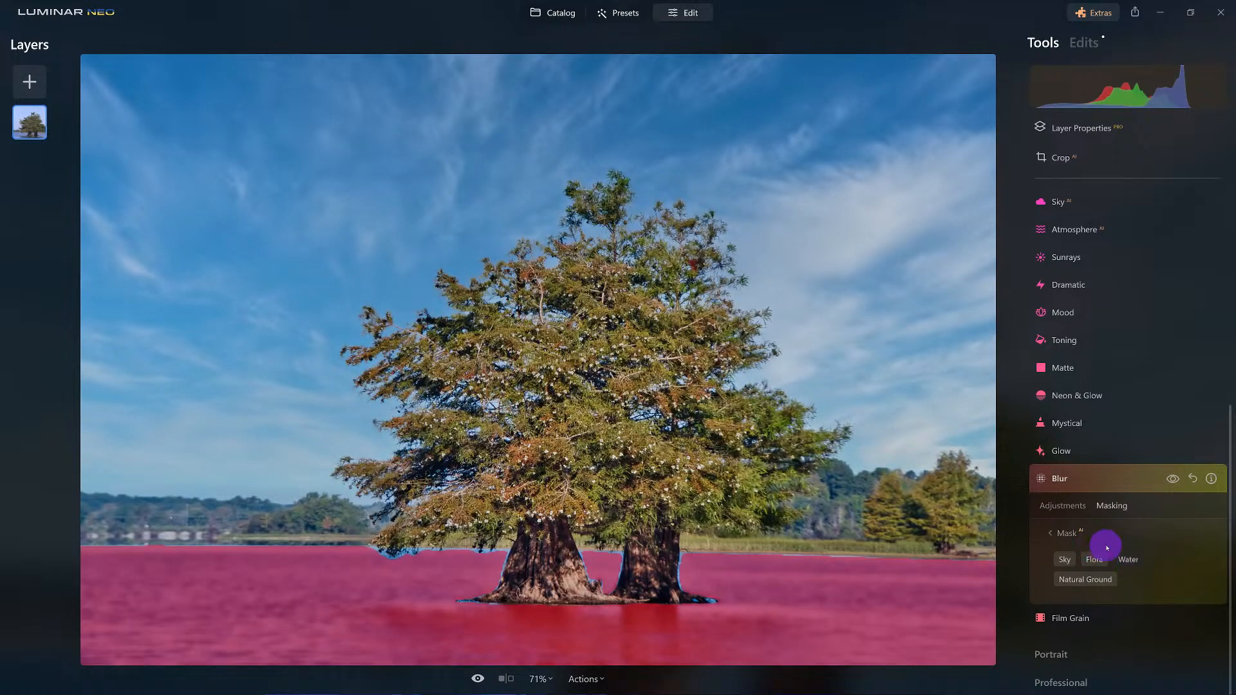
# Lower the water's Gaussian blur amount to 13 and close the Blur tool.
pyautogui.click(1058, 510)
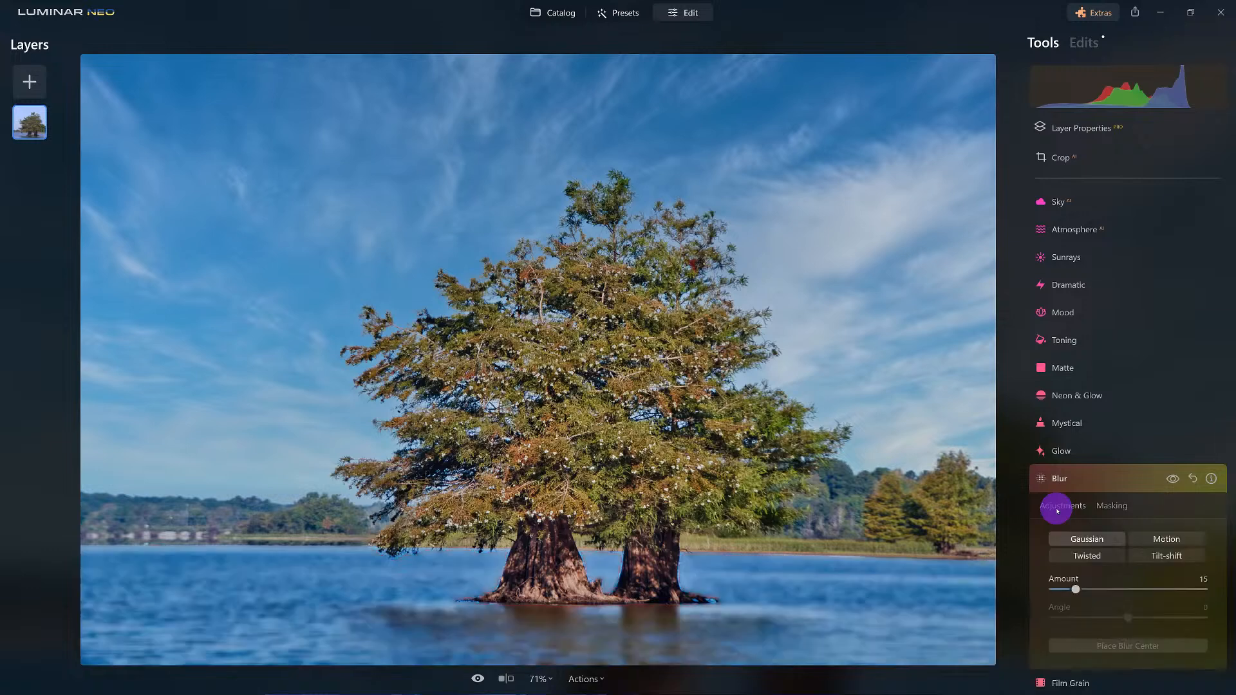
pyautogui.moveTo(1075, 589)
pyautogui.mouseDown()
pyautogui.moveTo(1203, 589)
pyautogui.moveTo(1056, 590)
pyautogui.moveTo(1131, 589)
pyautogui.moveTo(1059, 589)
pyautogui.moveTo(1073, 589)
pyautogui.mouseUp()
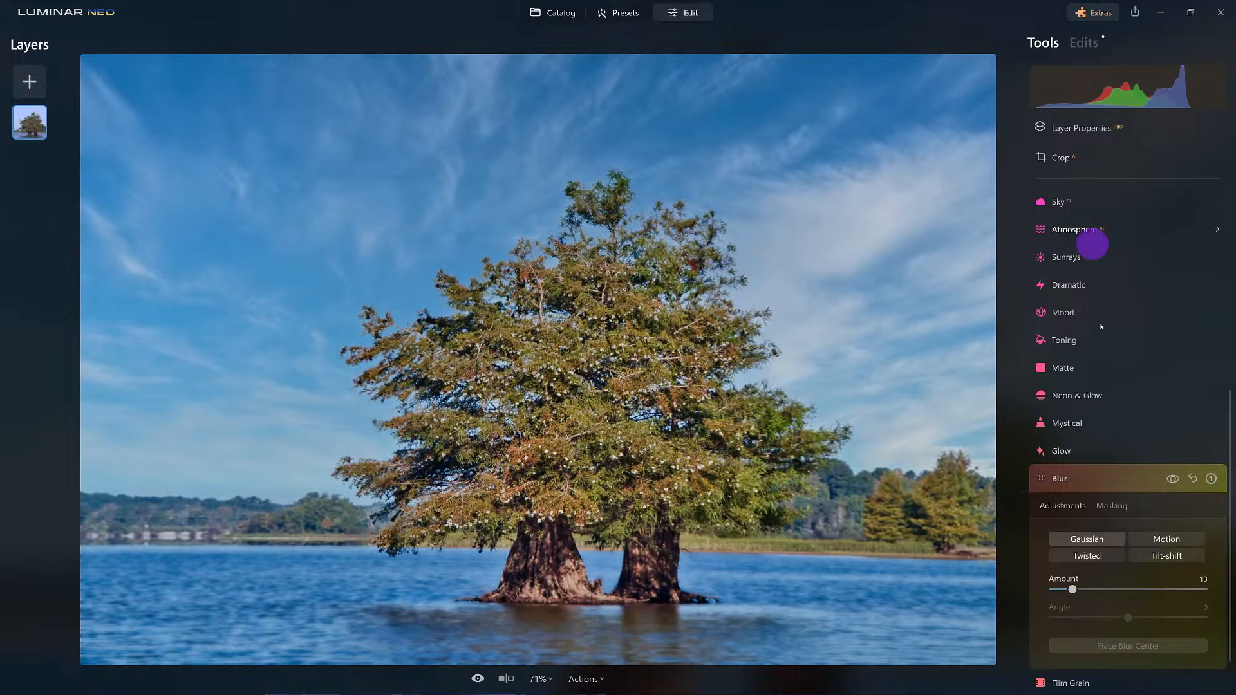
pyautogui.click(1096, 485)
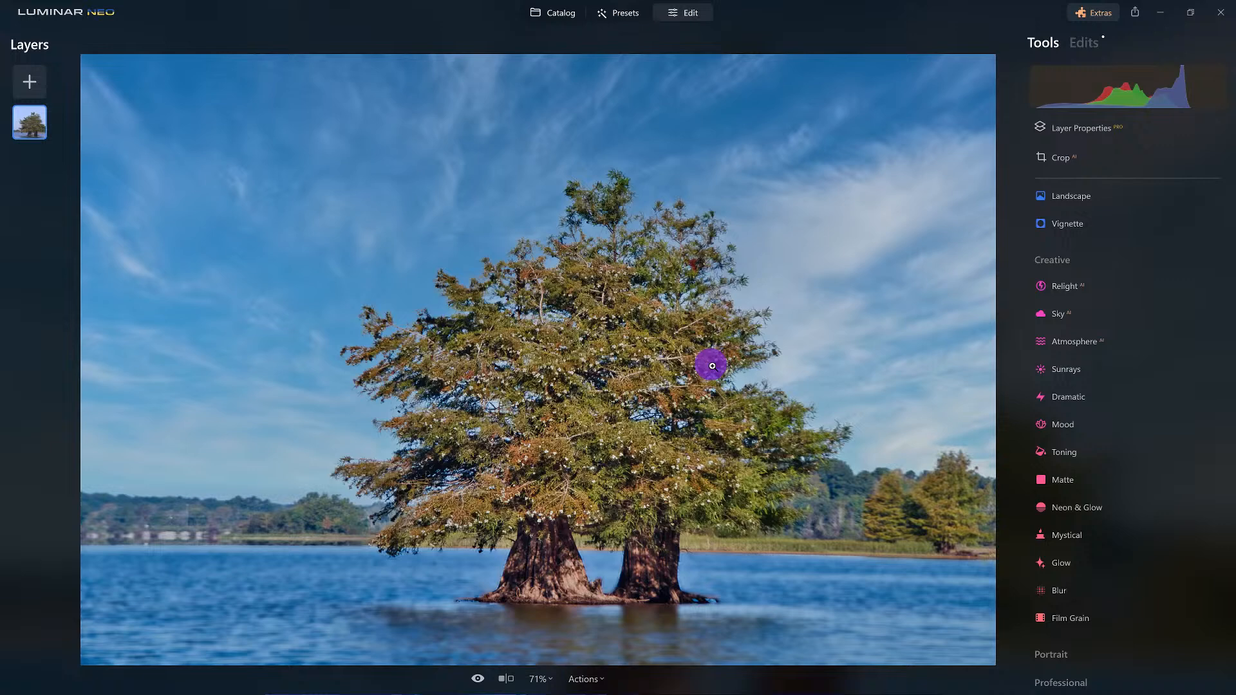
# Open the puffin photo from the catalog's Blur album for editing and duplicate its layer.
pyautogui.press('g')
pyautogui.doubleClick(324, 158)
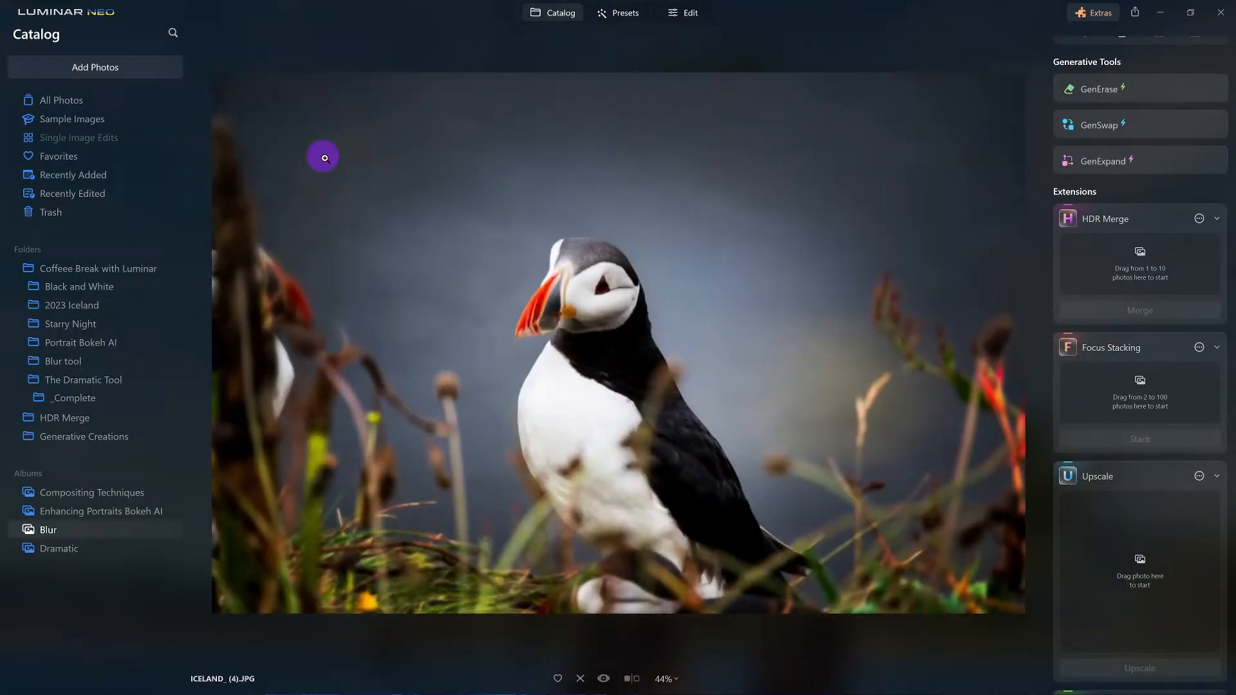
pyautogui.click(699, 13)
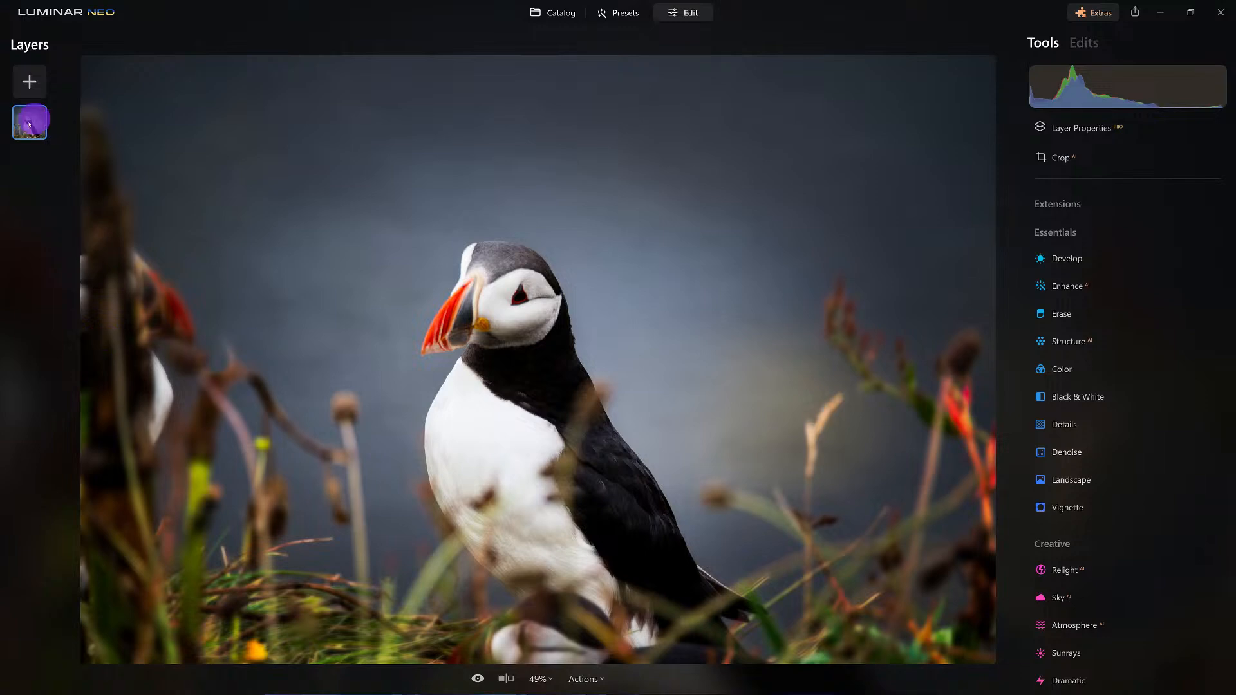
pyautogui.rightClick(29, 123)
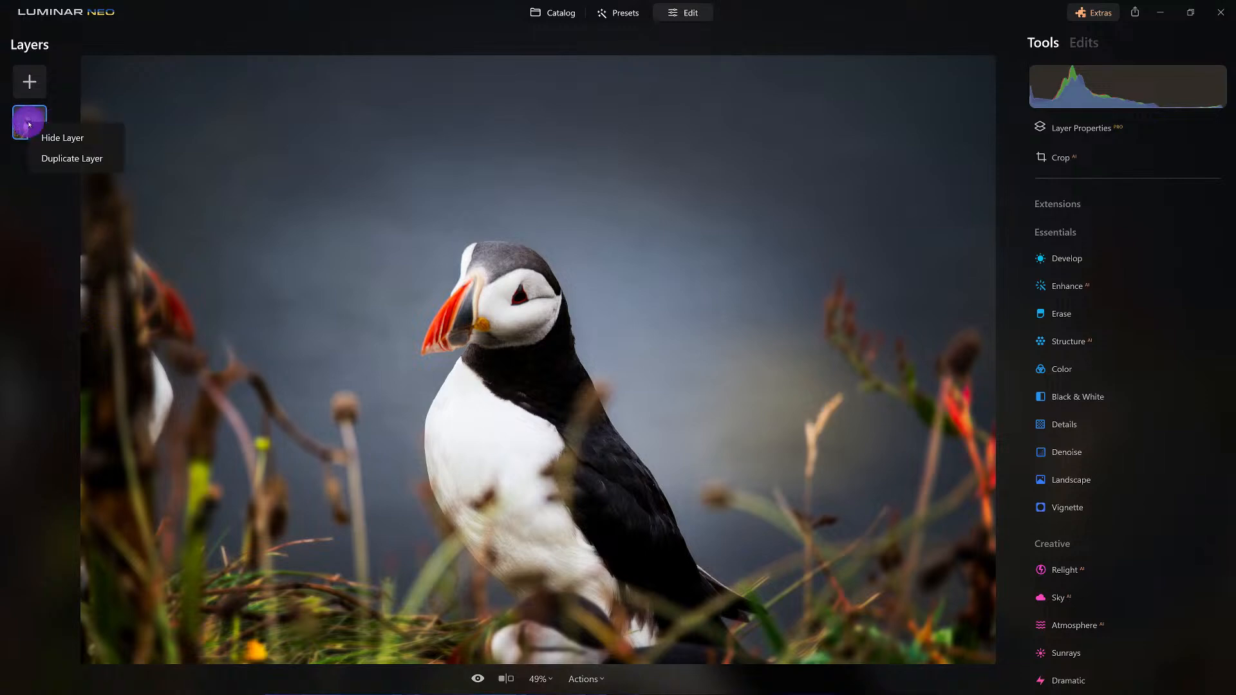
pyautogui.click(92, 159)
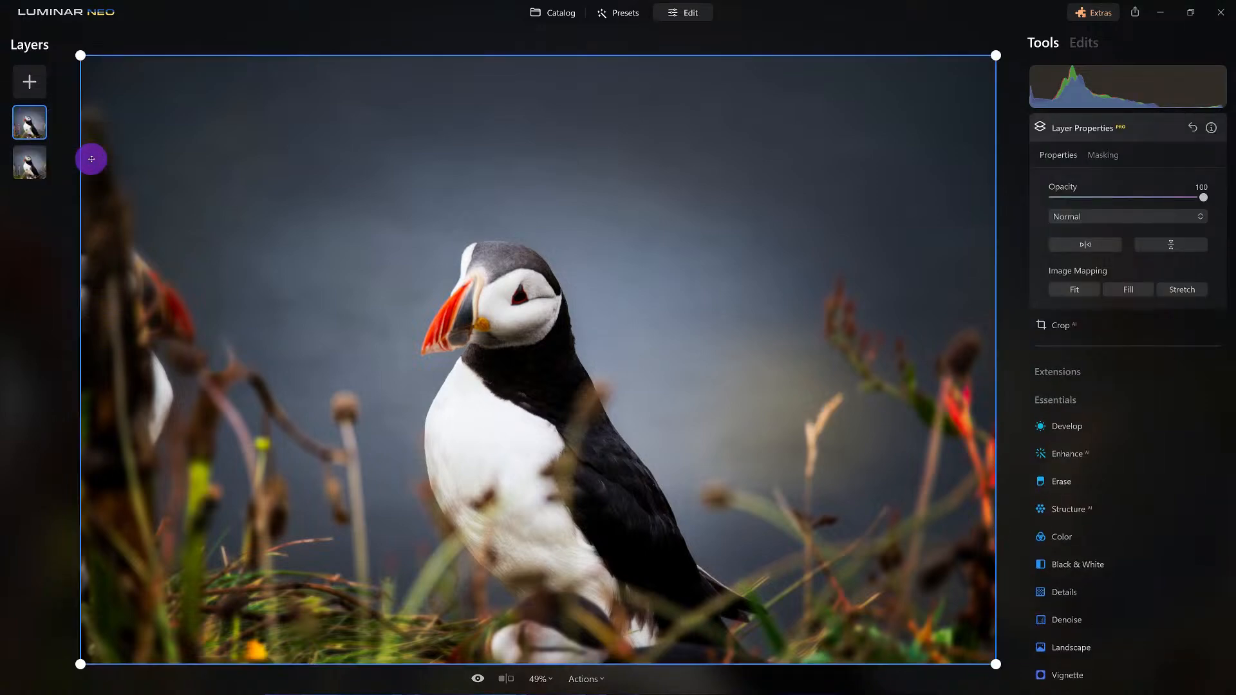
# Apply a Twisted blur to the duplicated puffin layer with amount 98 and angle 11.
pyautogui.click(1056, 402)
pyautogui.scroll(-3, 1110, 589)
pyautogui.scroll(-2, 1090, 646)
pyautogui.click(1068, 595)
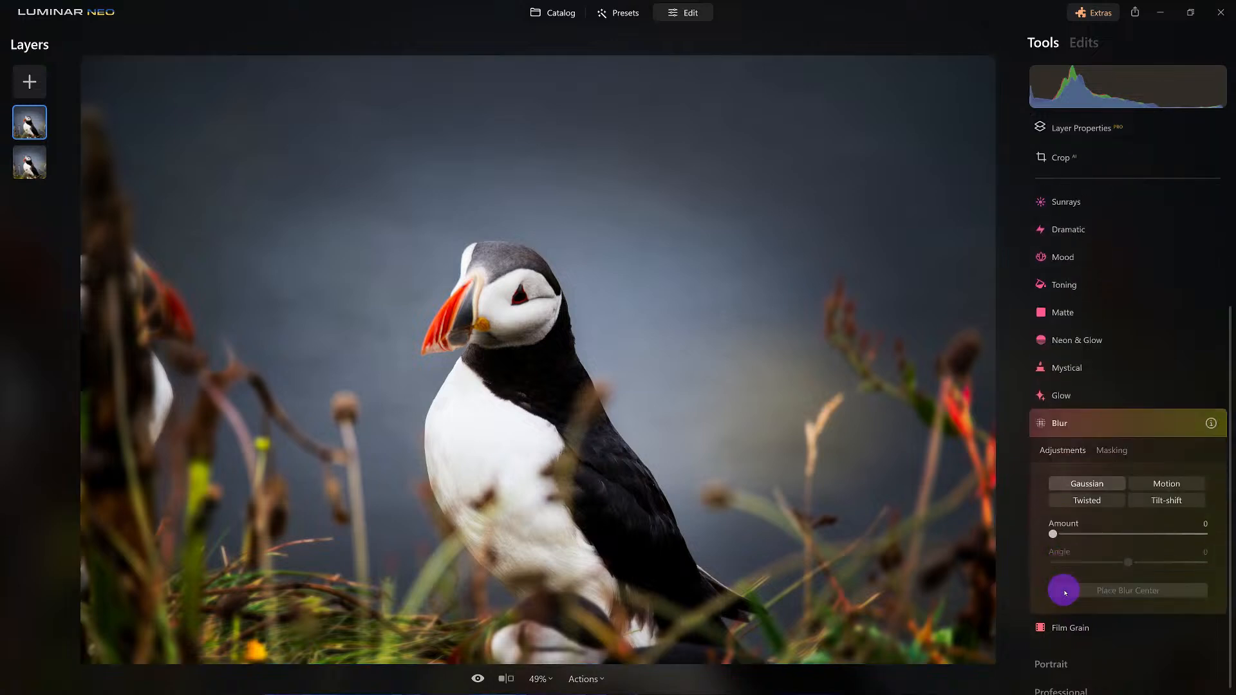
pyautogui.click(1102, 502)
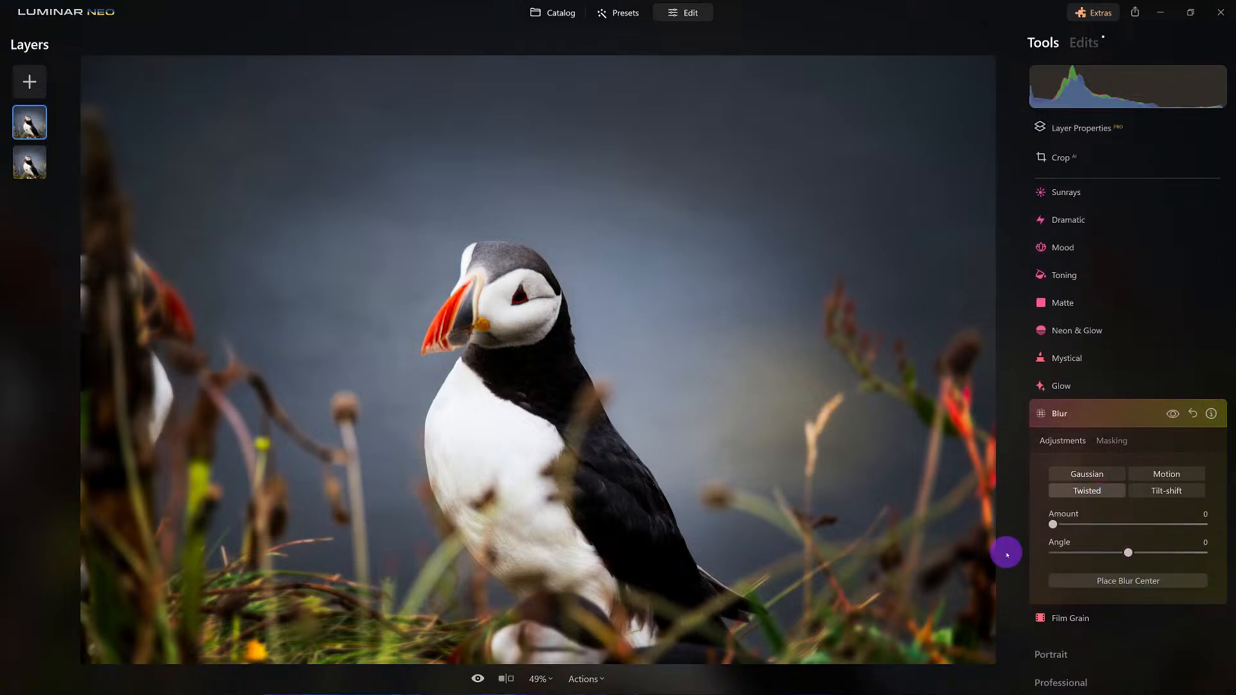
pyautogui.scroll(2, 1006, 555)
pyautogui.scroll(1, 1060, 530)
pyautogui.scroll(-3, 844, 511)
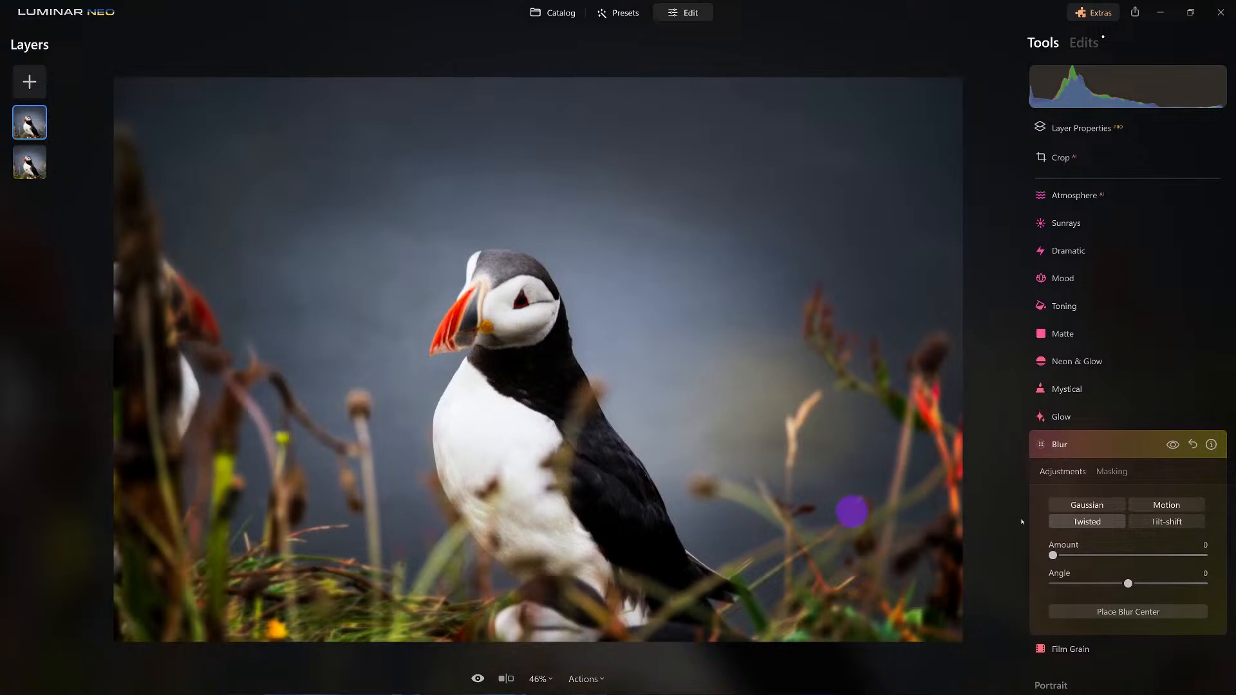
pyautogui.moveTo(1053, 555); pyautogui.dragTo(1200, 567)
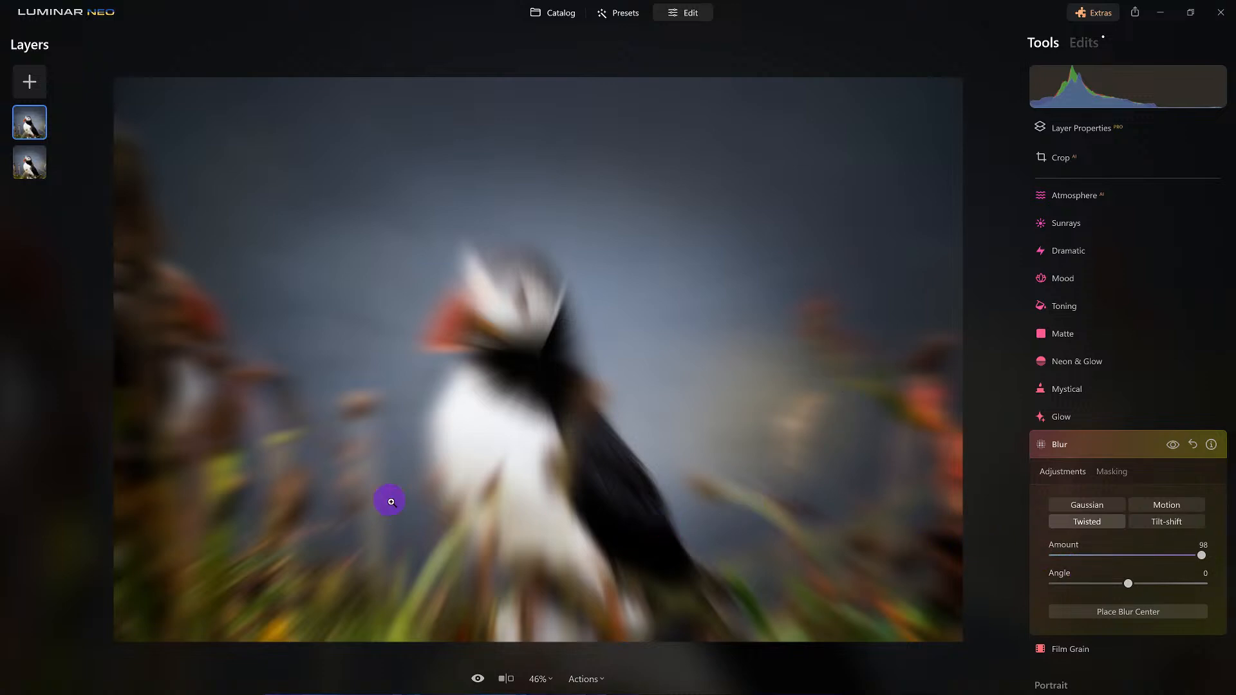
pyautogui.moveTo(1128, 584)
pyautogui.mouseDown()
pyautogui.moveTo(1045, 593)
pyautogui.moveTo(1162, 589)
pyautogui.moveTo(1138, 588)
pyautogui.mouseUp()
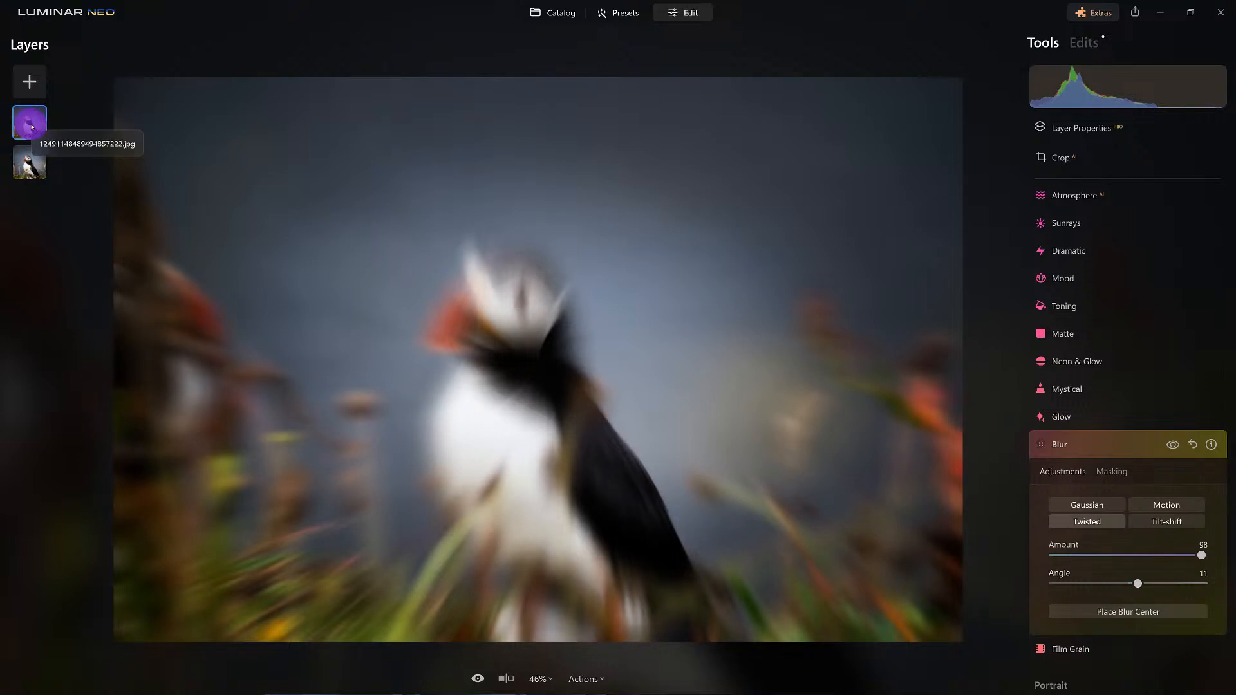
# Erase the blur over the puffin with a mask brush of size 175, softness 100 and strength 100, and compare with the original.
pyautogui.click(1112, 472)
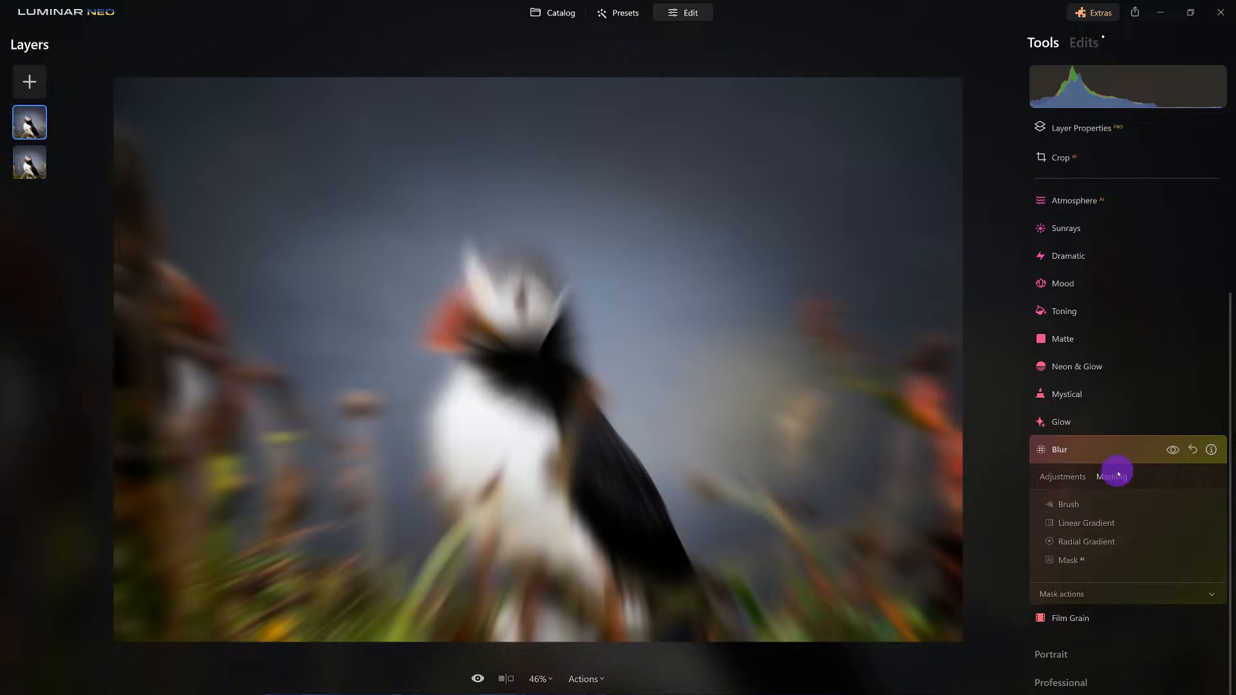
pyautogui.click(1079, 502)
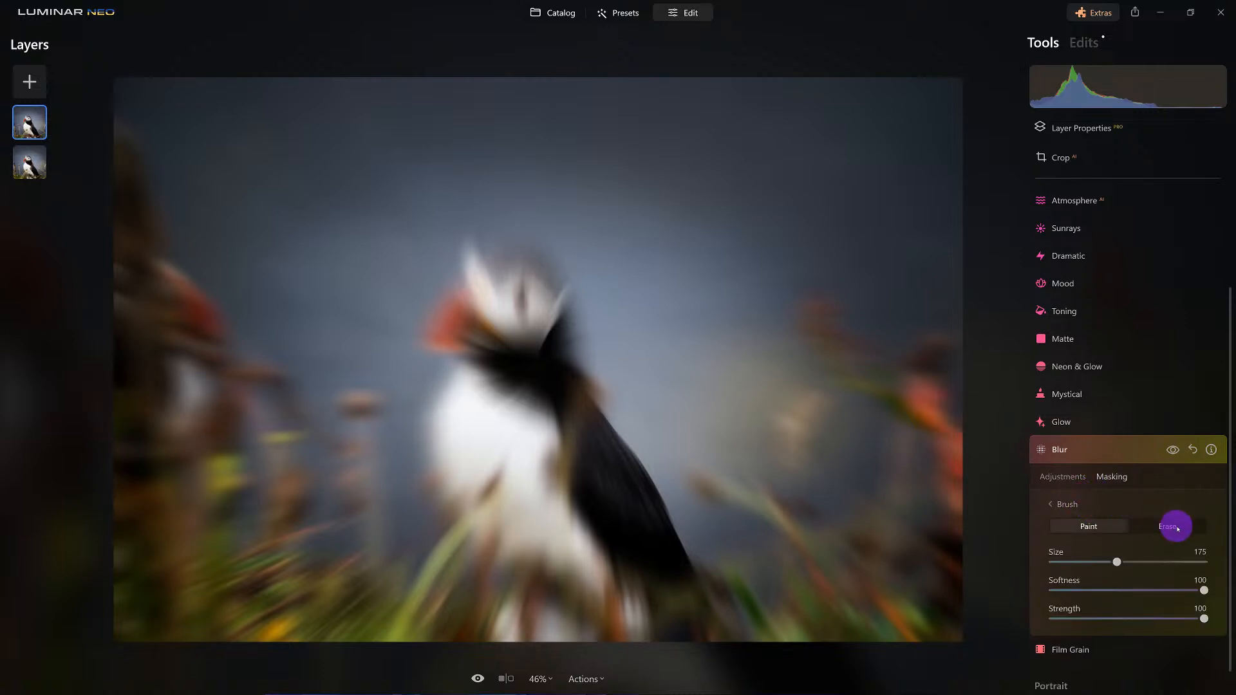
pyautogui.click(1177, 529)
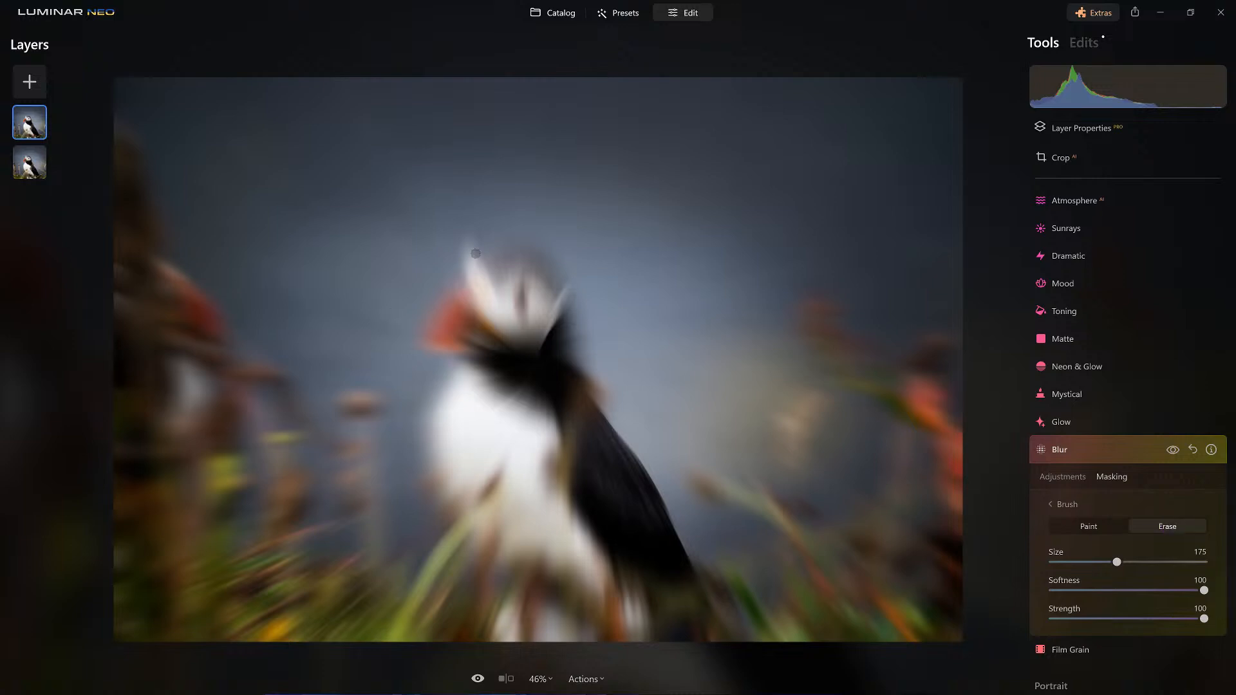
pyautogui.moveTo(466, 258)
pyautogui.mouseDown()
pyautogui.moveTo(519, 407)
pyautogui.moveTo(623, 529)
pyautogui.moveTo(520, 423)
pyautogui.moveTo(495, 375)
pyautogui.moveTo(493, 263)
pyautogui.moveTo(440, 420)
pyautogui.moveTo(528, 515)
pyautogui.moveTo(622, 545)
pyautogui.moveTo(474, 250)
pyautogui.mouseUp()
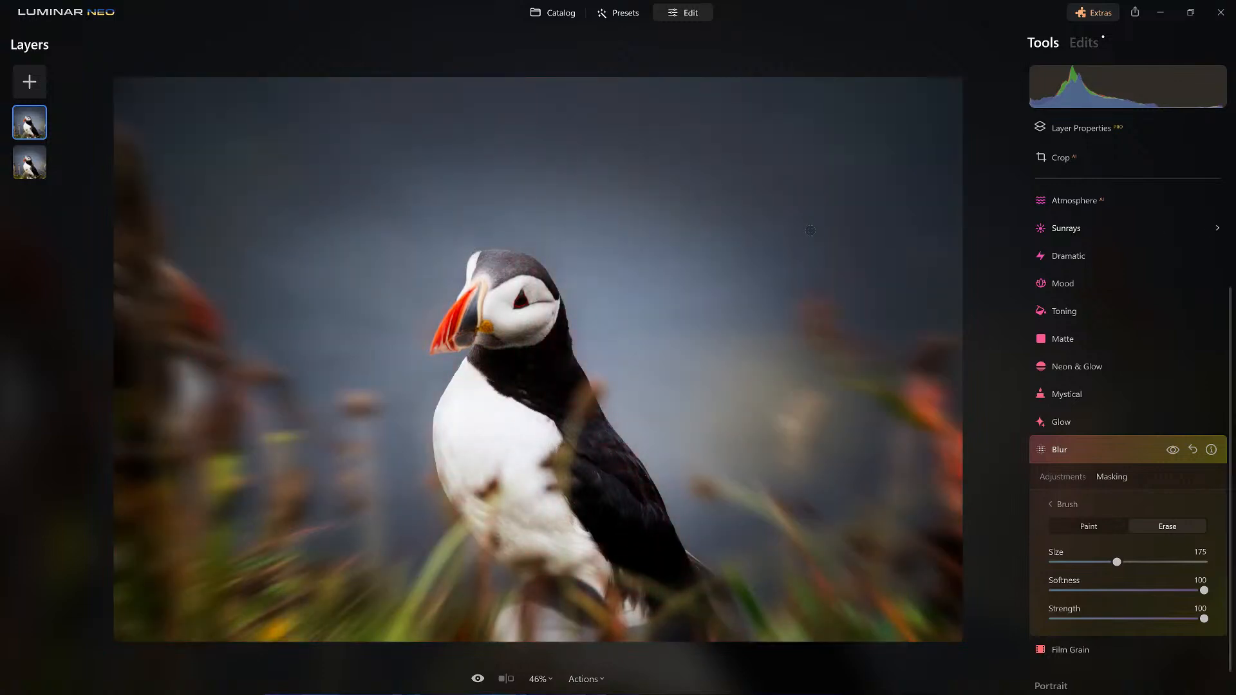
pyautogui.click(478, 680)
pyautogui.click(479, 680)
# Set the Twisted blur's amount to 100 and its angle to 18.
pyautogui.click(1058, 476)
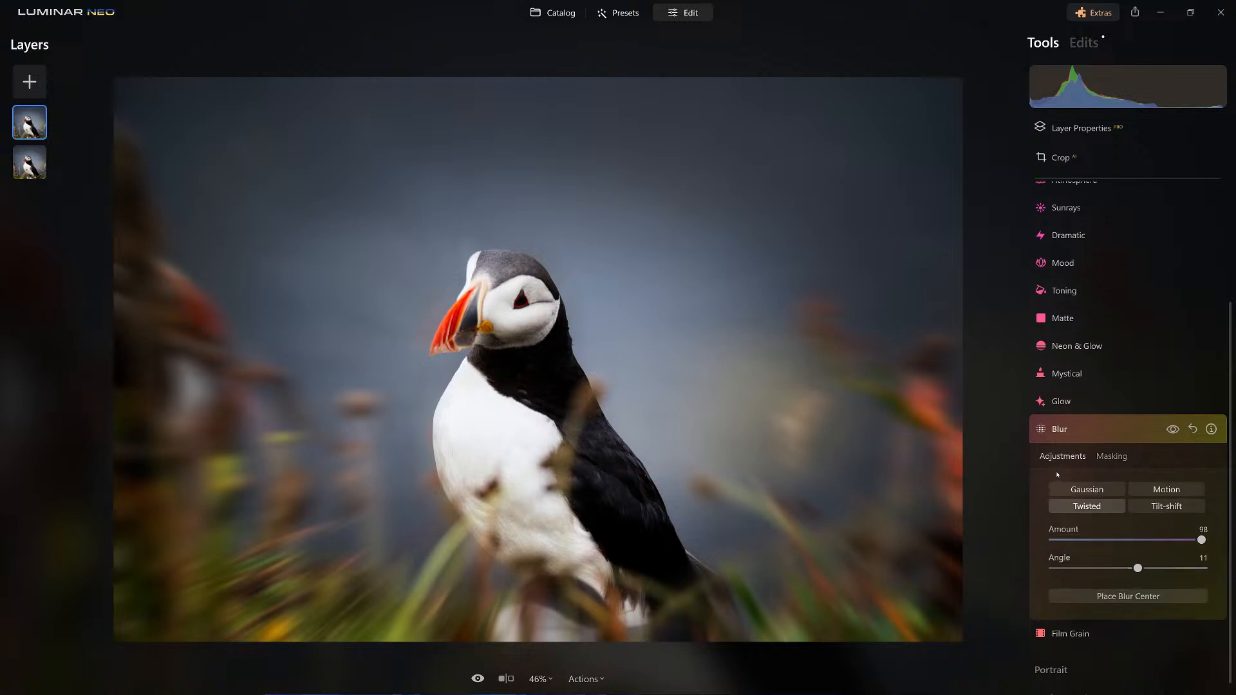
pyautogui.moveTo(1201, 528); pyautogui.dragTo(1224, 542)
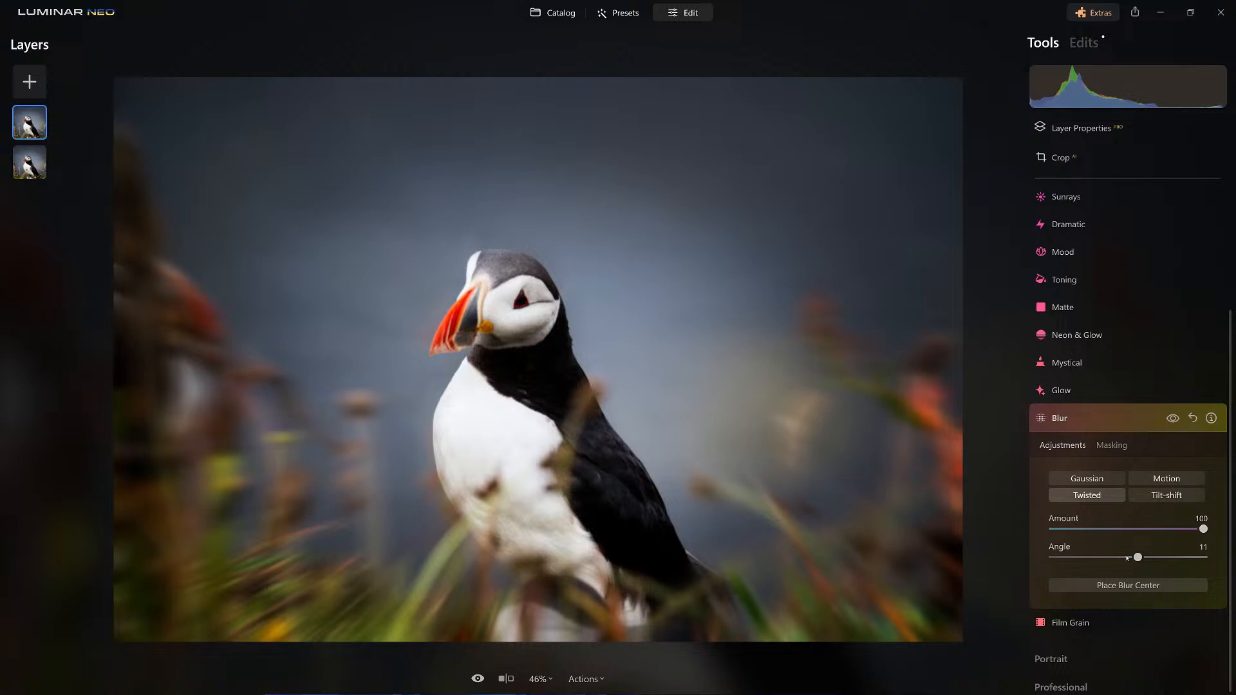
pyautogui.moveTo(1137, 557)
pyautogui.mouseDown()
pyautogui.moveTo(1065, 557)
pyautogui.moveTo(1156, 557)
pyautogui.moveTo(1109, 558)
pyautogui.moveTo(1142, 559)
pyautogui.mouseUp()
# Move the blur center onto the puffin's neck and compare the photo before and after.
pyautogui.click(1127, 585)
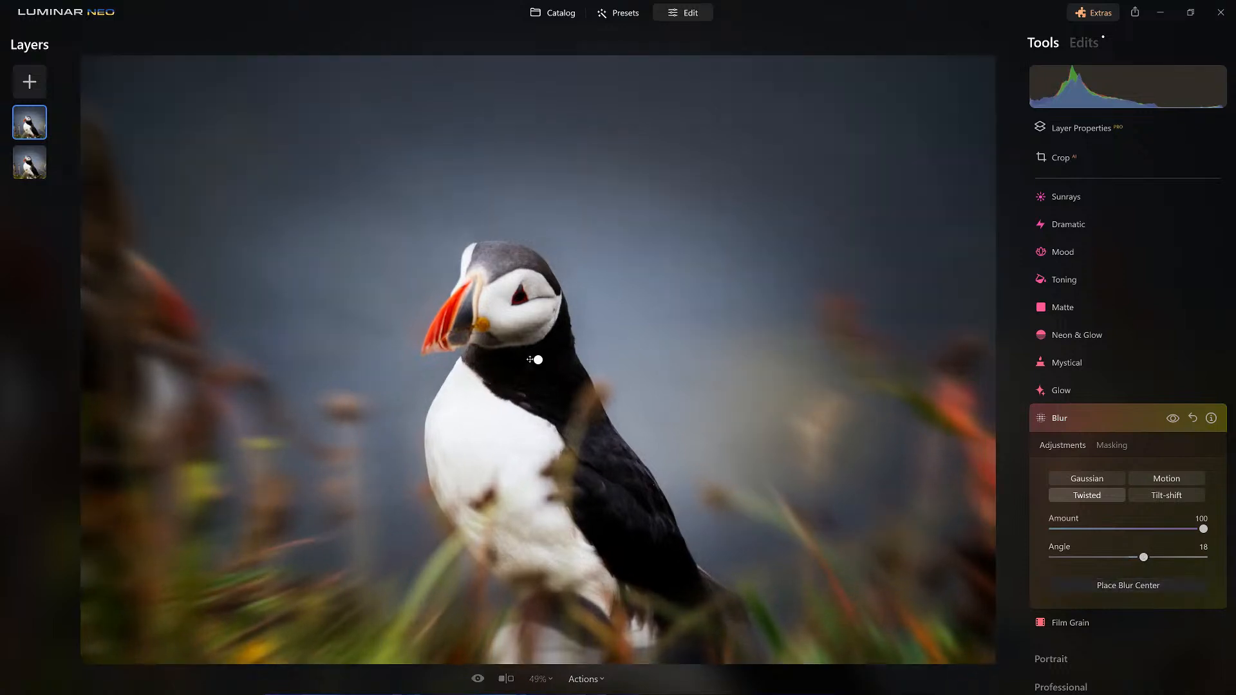
pyautogui.moveTo(538, 360); pyautogui.dragTo(518, 359)
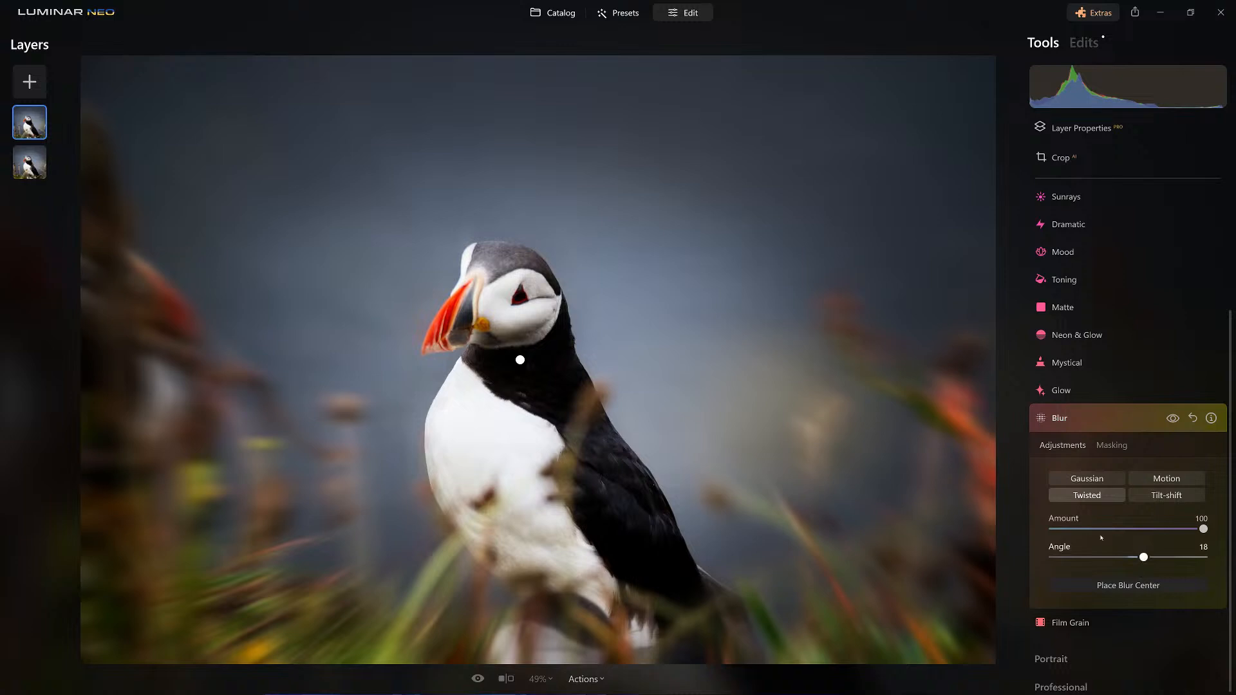
pyautogui.click(1120, 585)
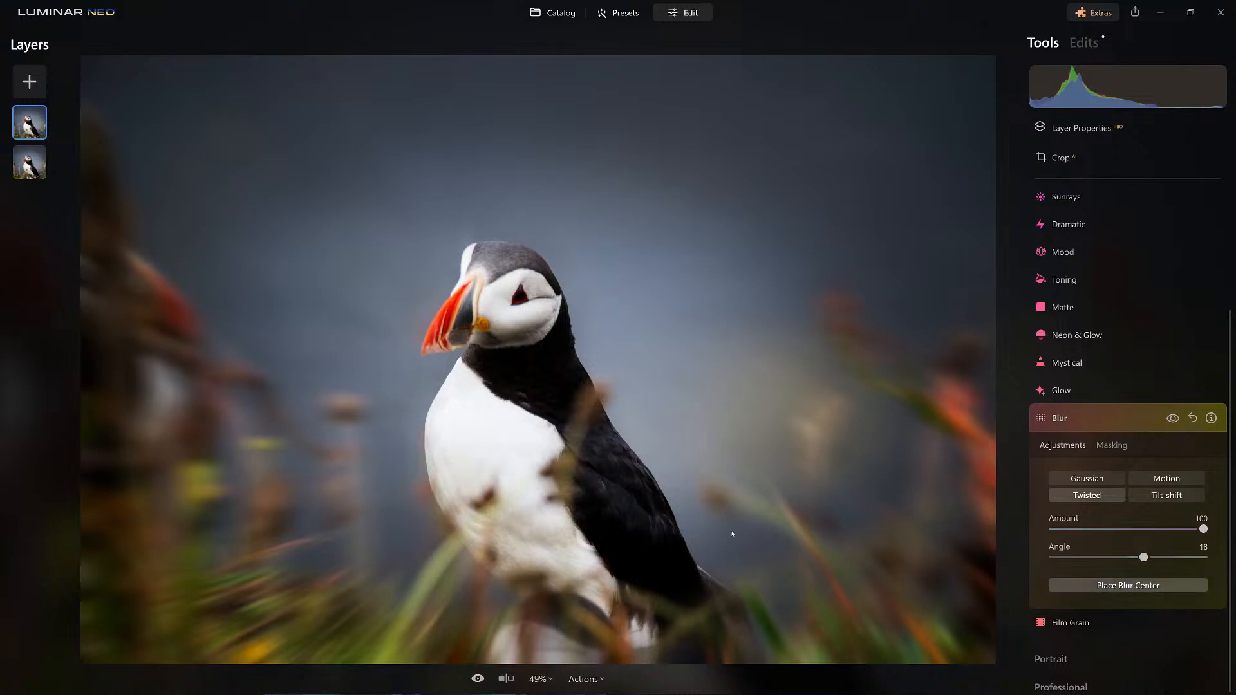
pyautogui.scroll(-1, 718, 533)
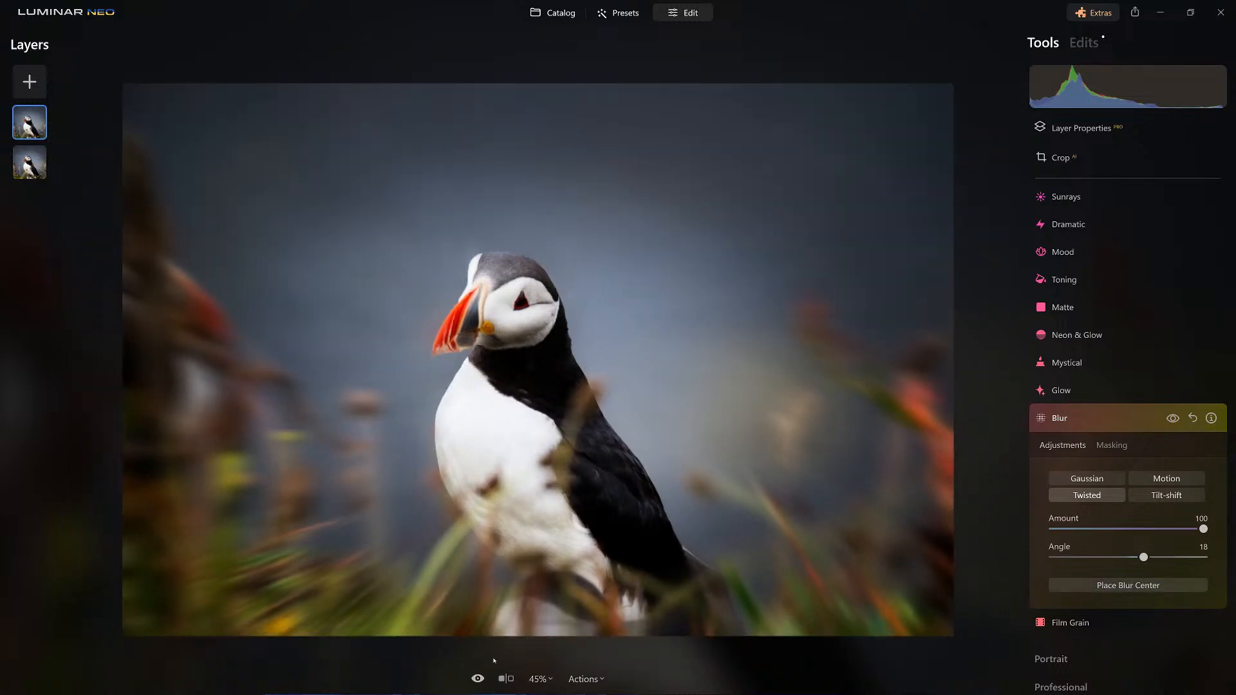
pyautogui.click(477, 678)
pyautogui.click(477, 679)
# Return to the catalog and open the portrait with the blurred double face for editing.
pyautogui.doubleClick(513, 375)
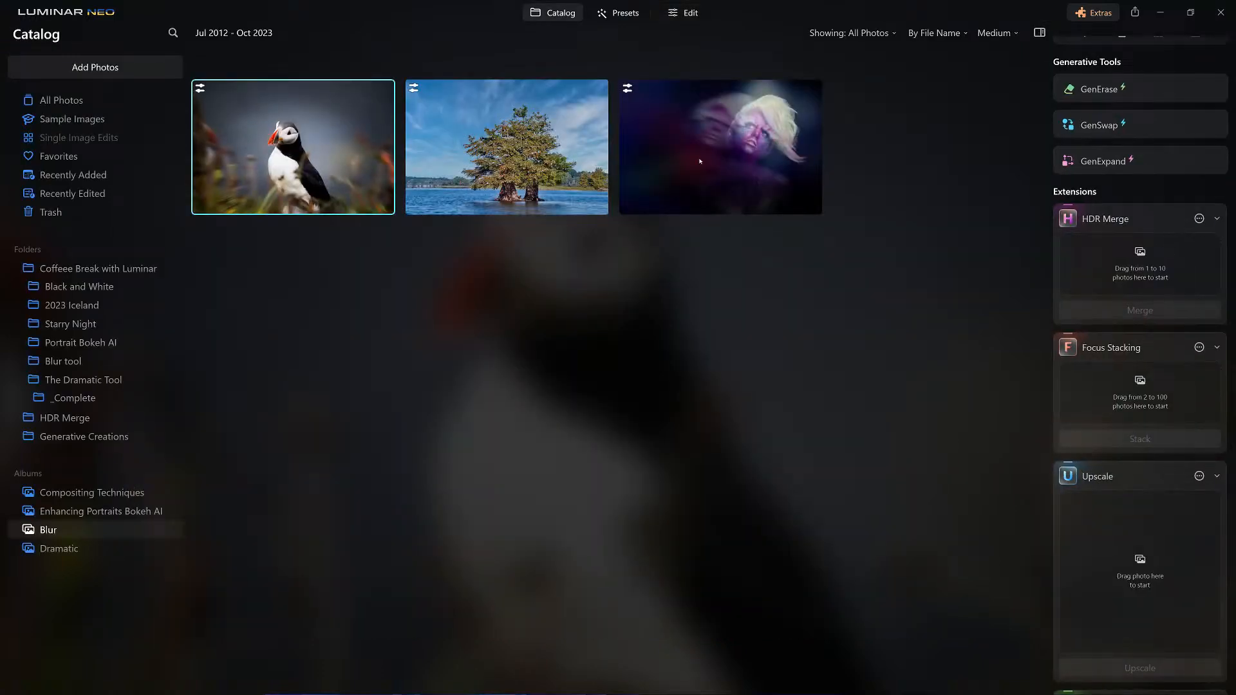
pyautogui.doubleClick(715, 148)
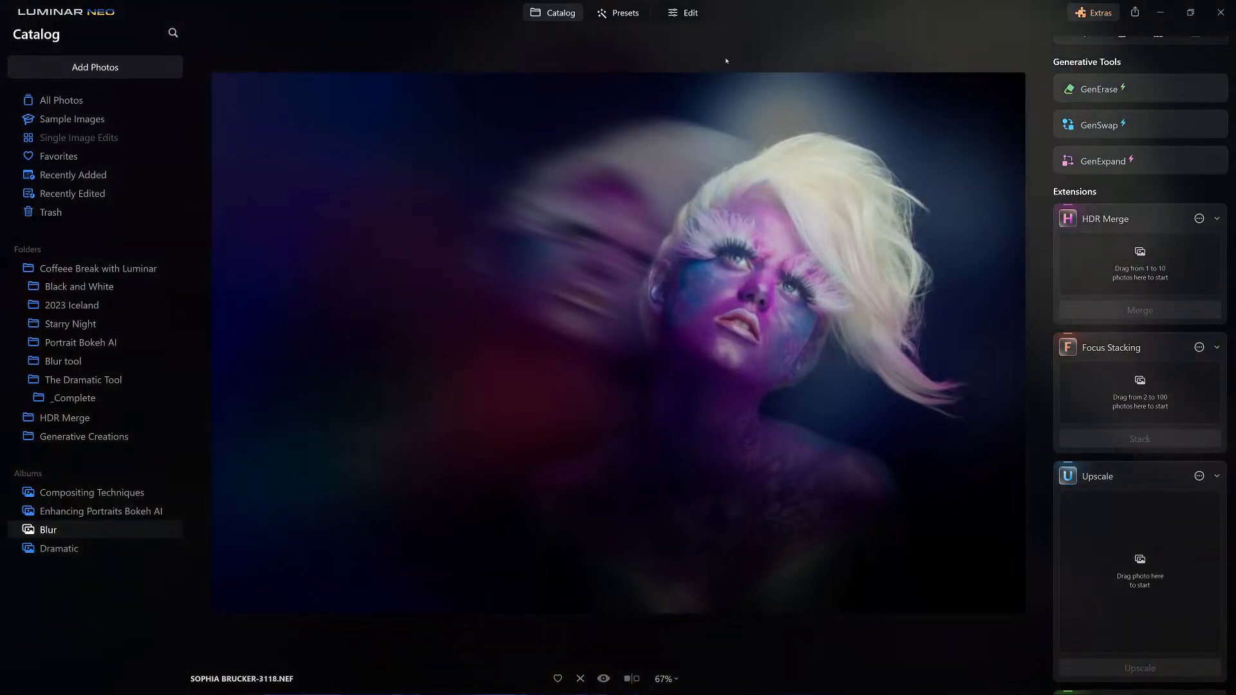
pyautogui.click(690, 13)
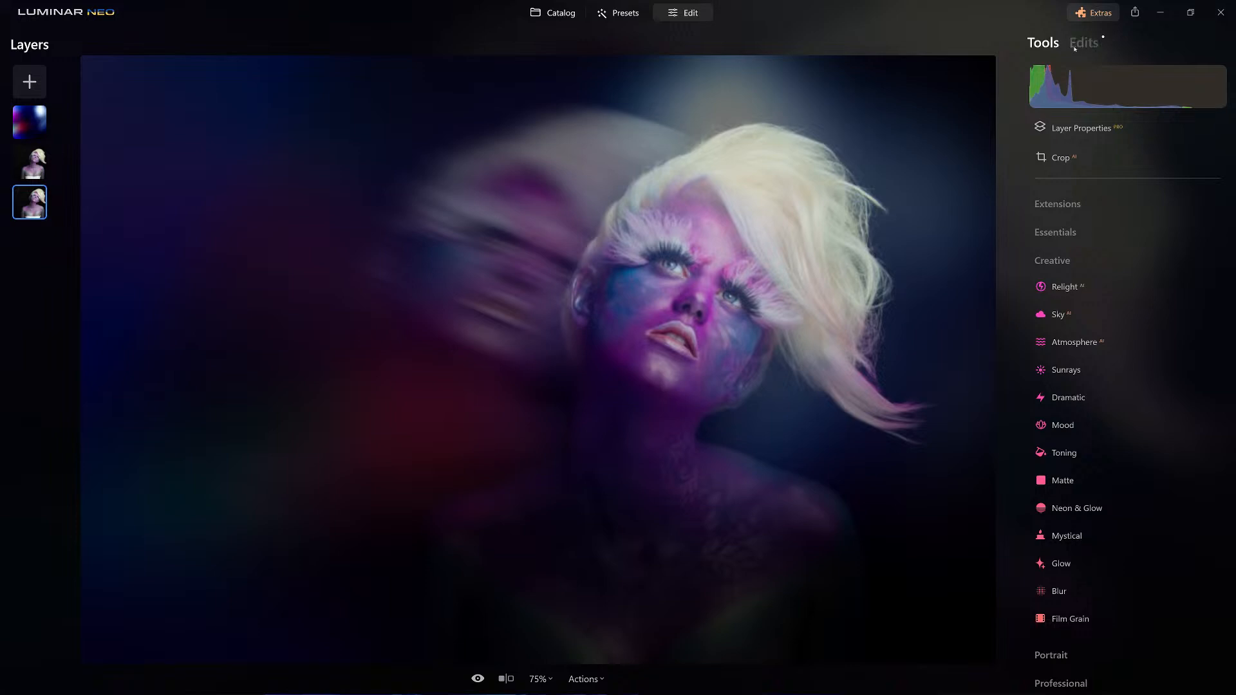
# Review the Relight, Develop and Face edits applied to the base portrait layer.
pyautogui.click(1085, 43)
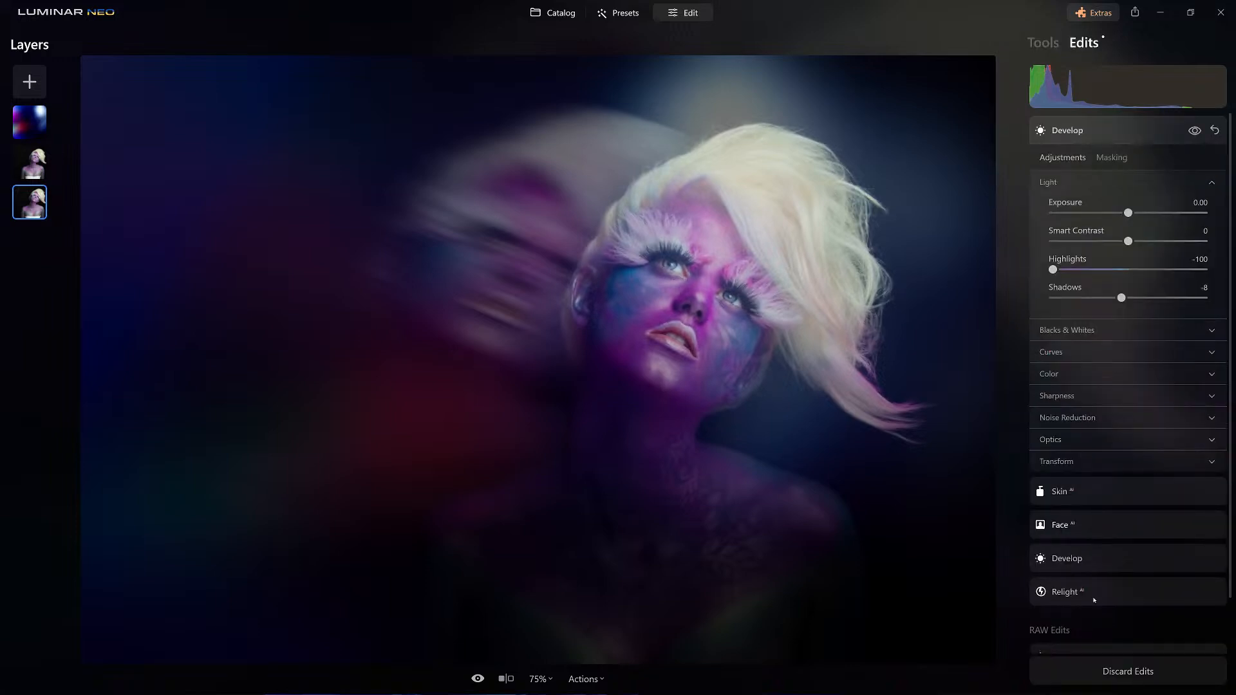
pyautogui.click(1128, 671)
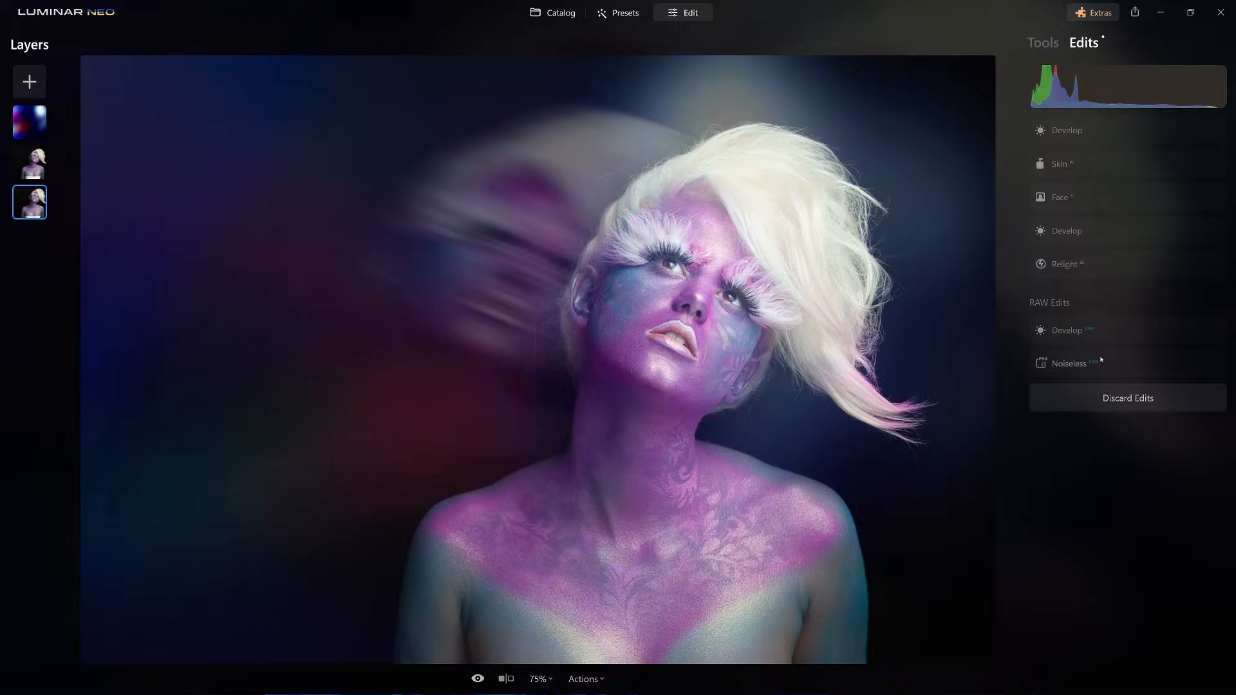
pyautogui.click(1087, 269)
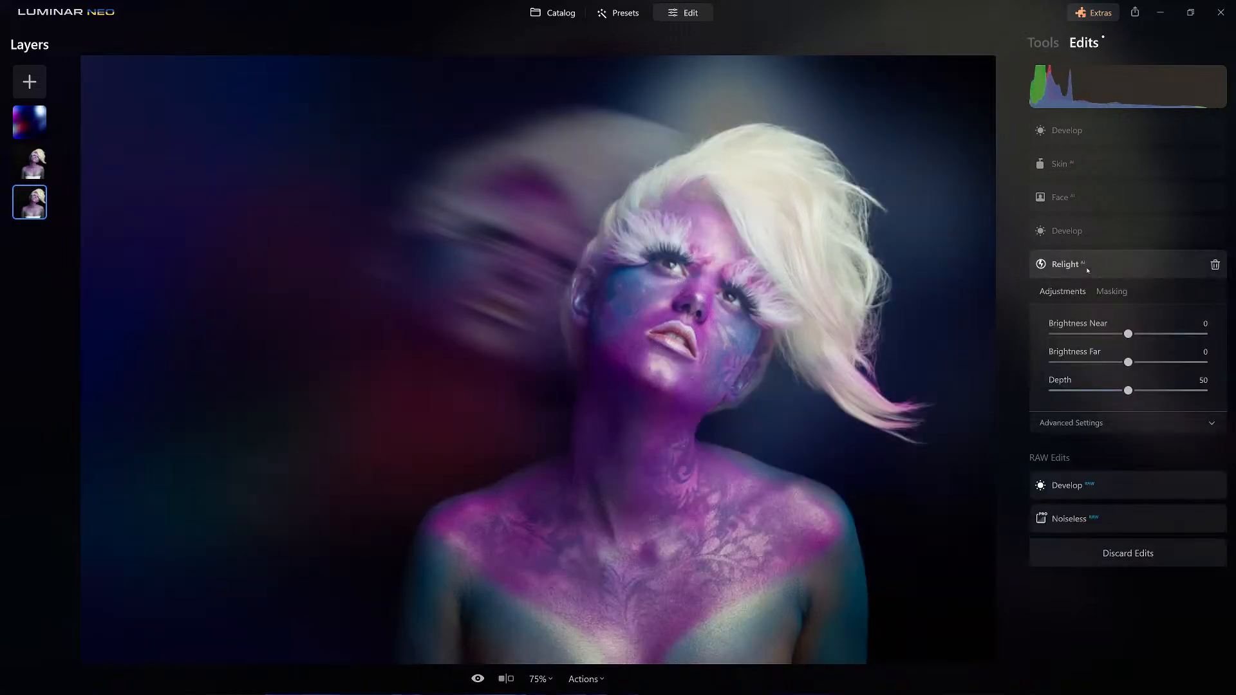
pyautogui.click(1092, 232)
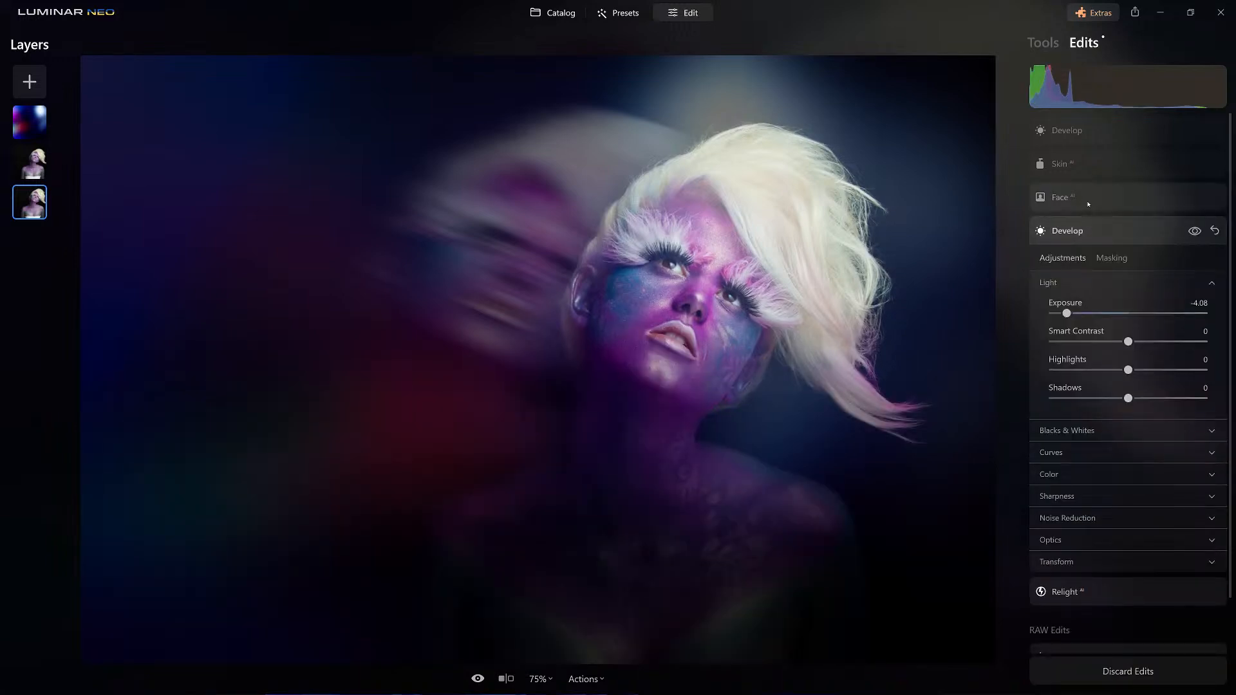
pyautogui.click(1087, 198)
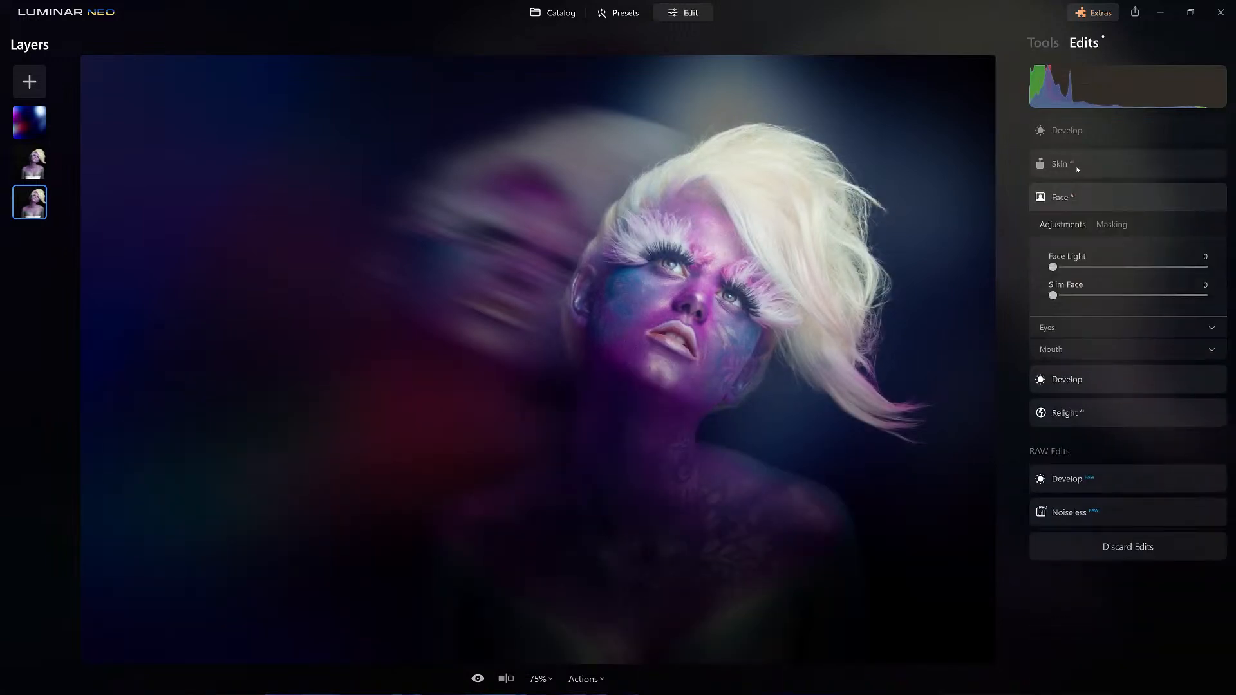
pyautogui.click(1082, 132)
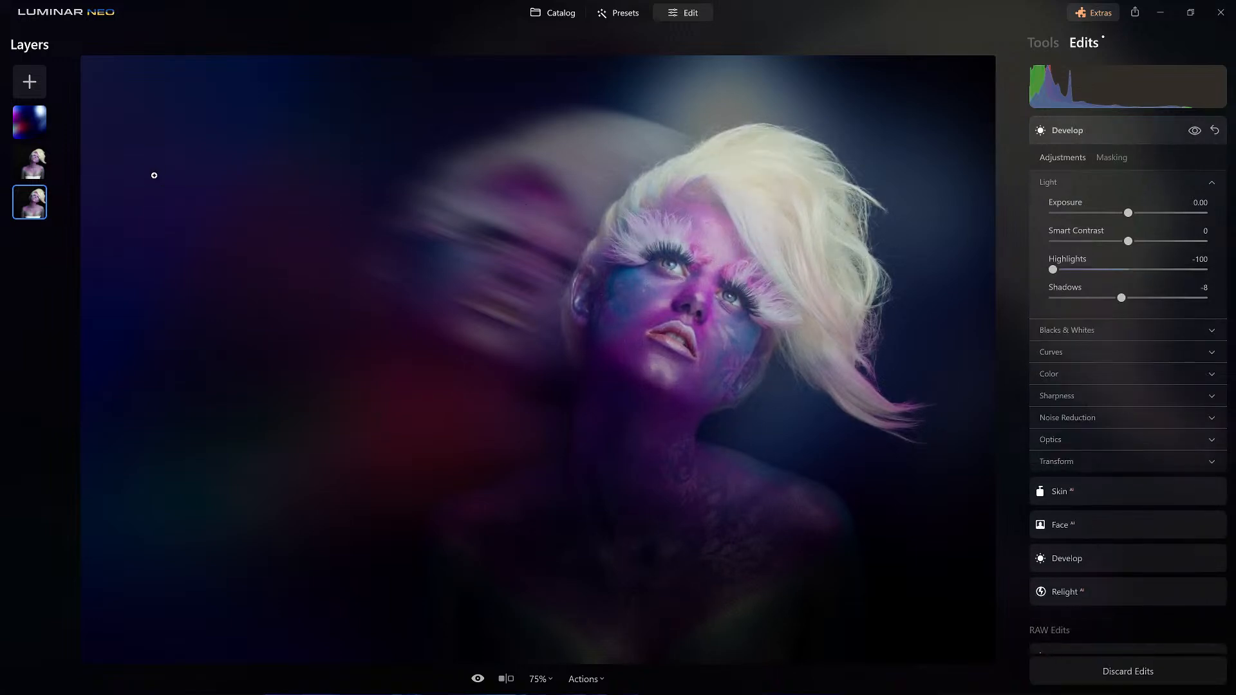
# Remove the motion-blurred duplicate layer and the colored light overlay layer, keeping only the base portrait.
pyautogui.click(34, 173)
pyautogui.rightClick(34, 172)
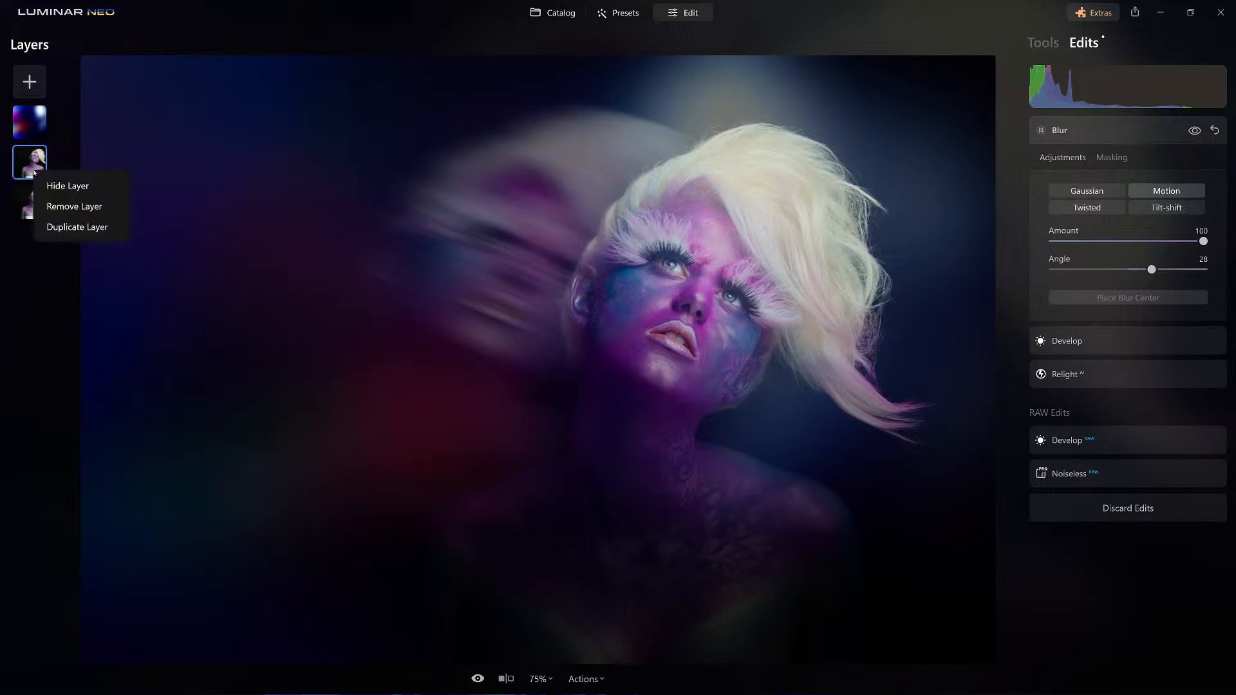
pyautogui.click(83, 206)
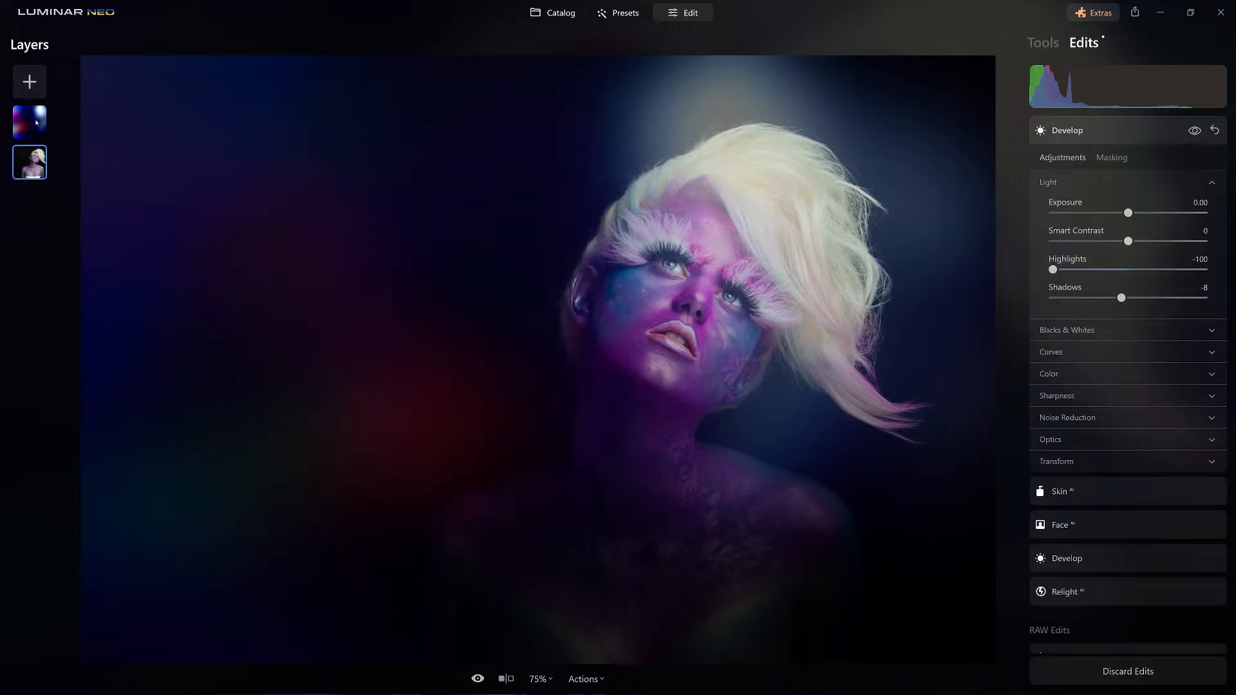
pyautogui.rightClick(36, 121)
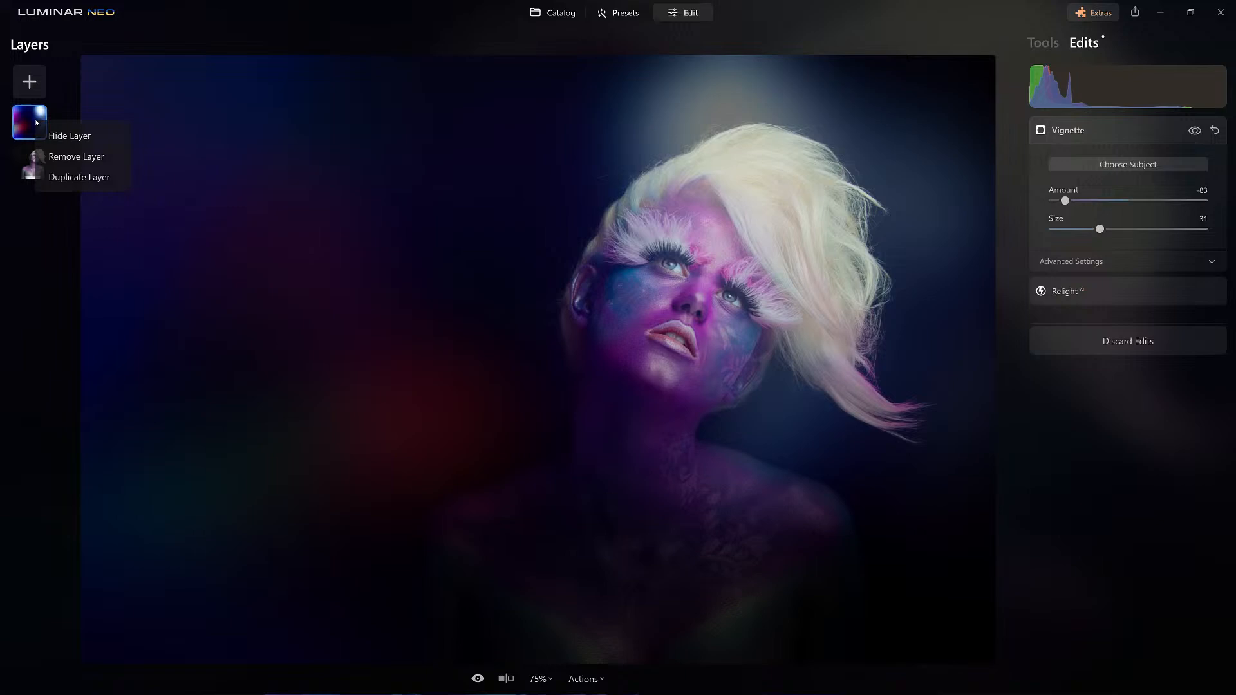
pyautogui.click(86, 159)
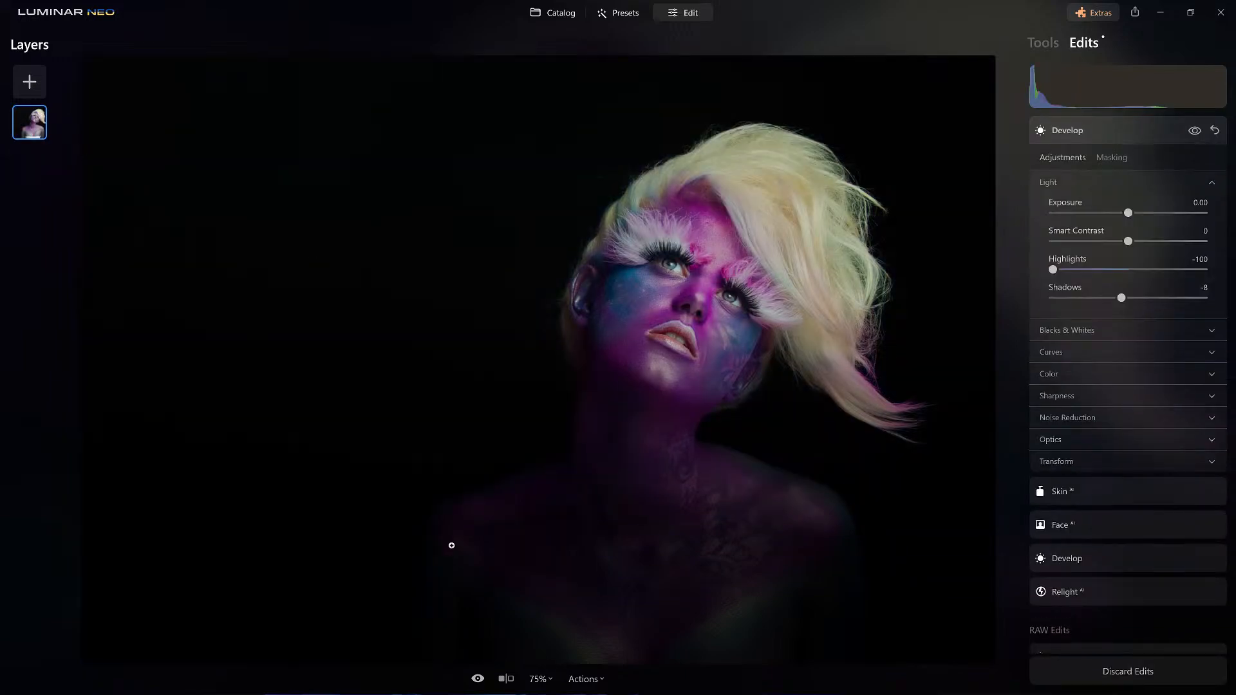
# Compare the base portrait with its unedited original and collapse the Develop edit.
pyautogui.click(477, 678)
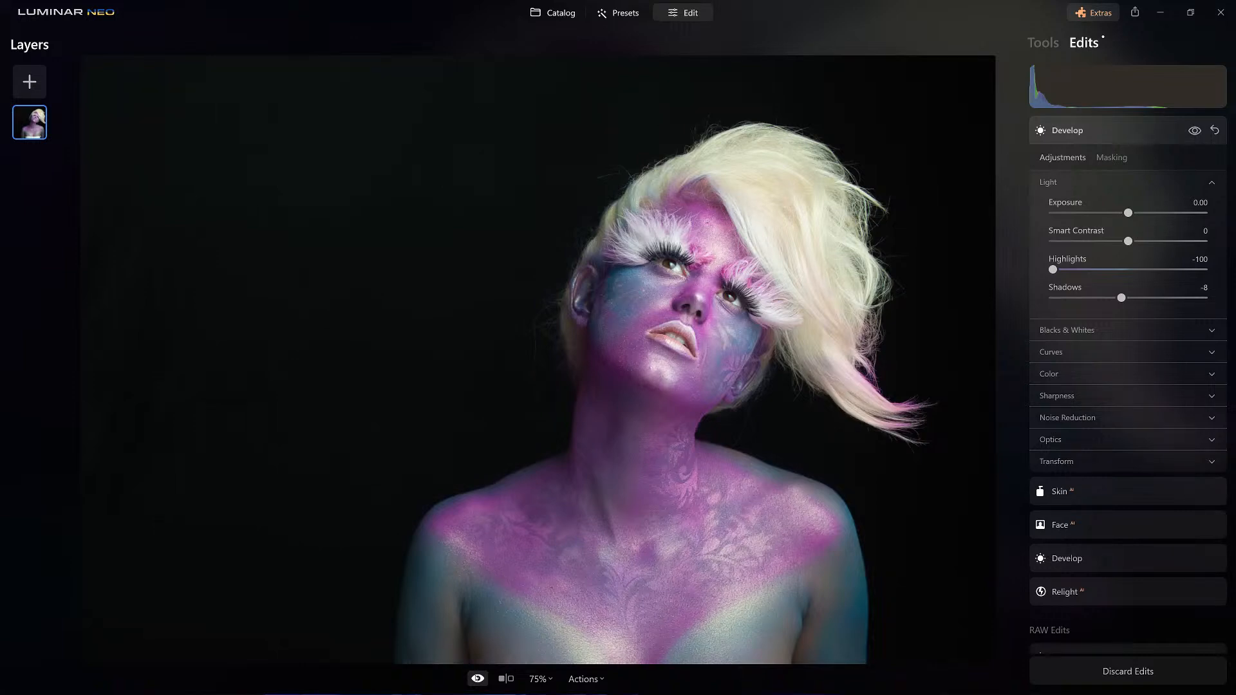
pyautogui.click(477, 678)
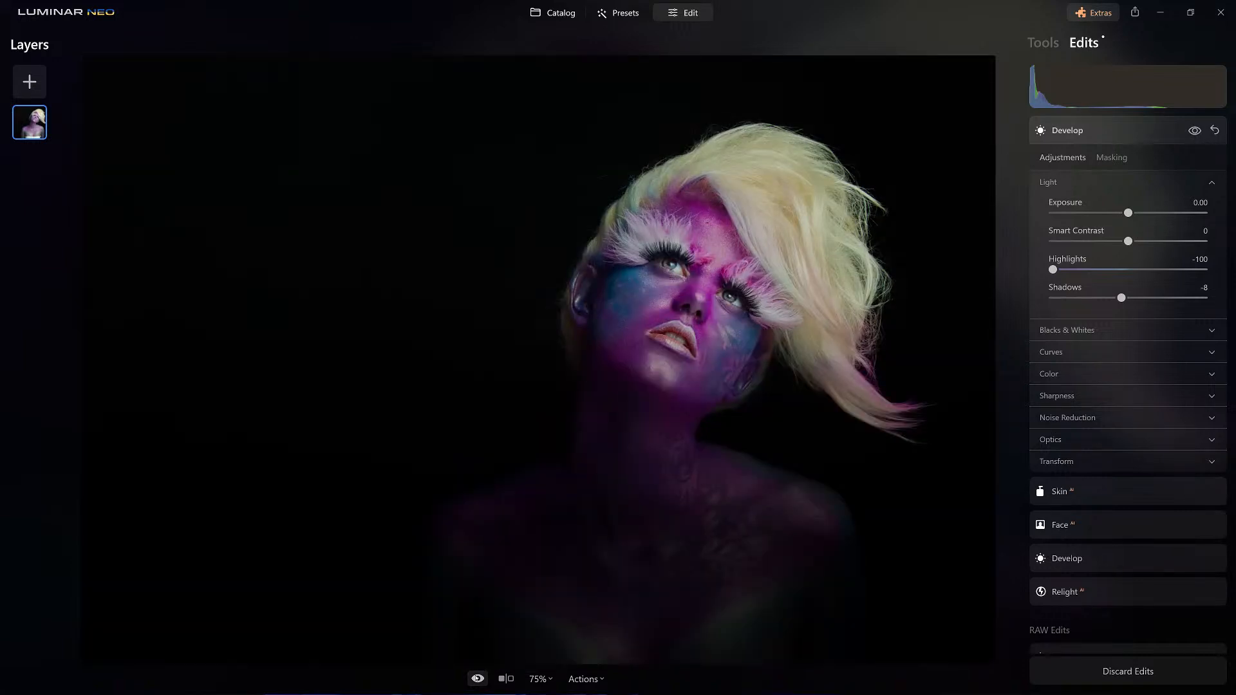
pyautogui.click(1099, 130)
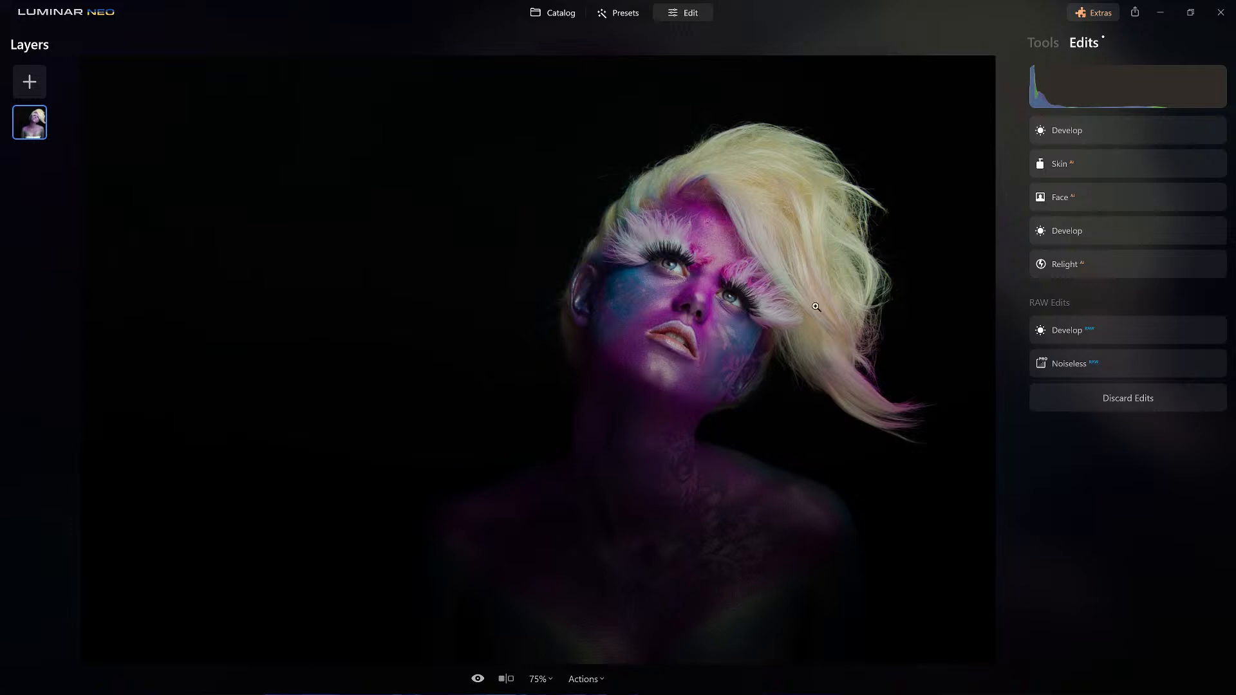
# Duplicate the portrait layer and set the copy's opacity to 50.
pyautogui.rightClick(39, 128)
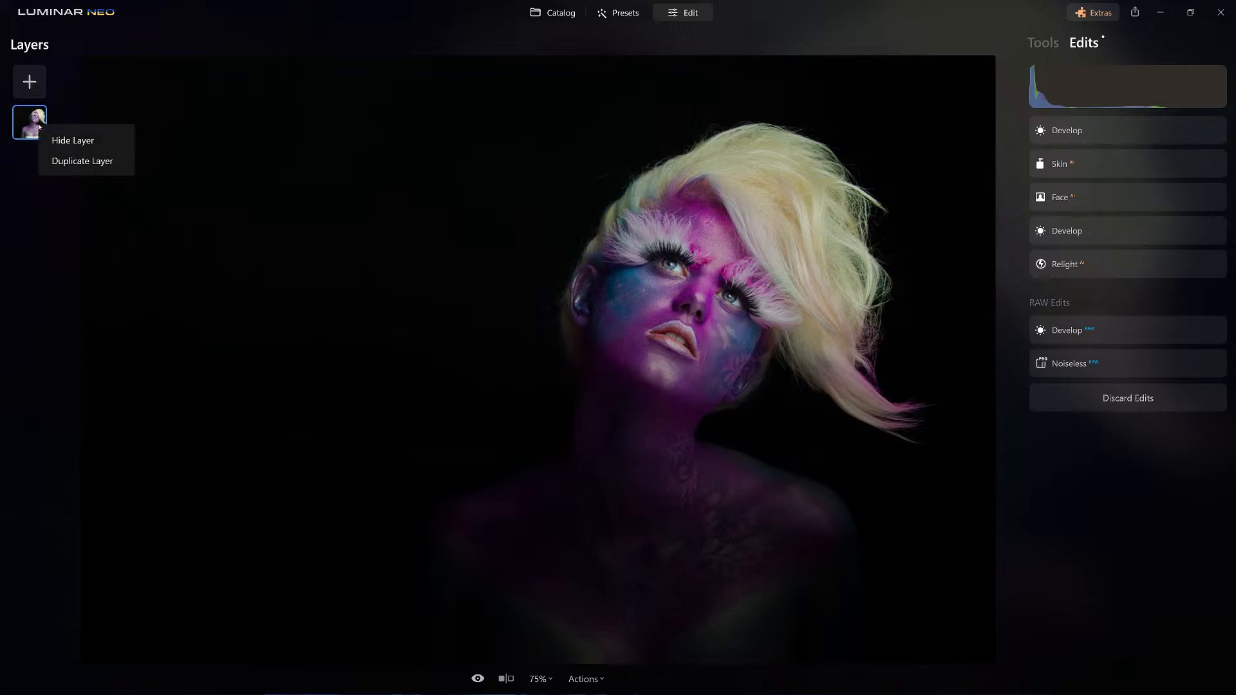
pyautogui.click(90, 159)
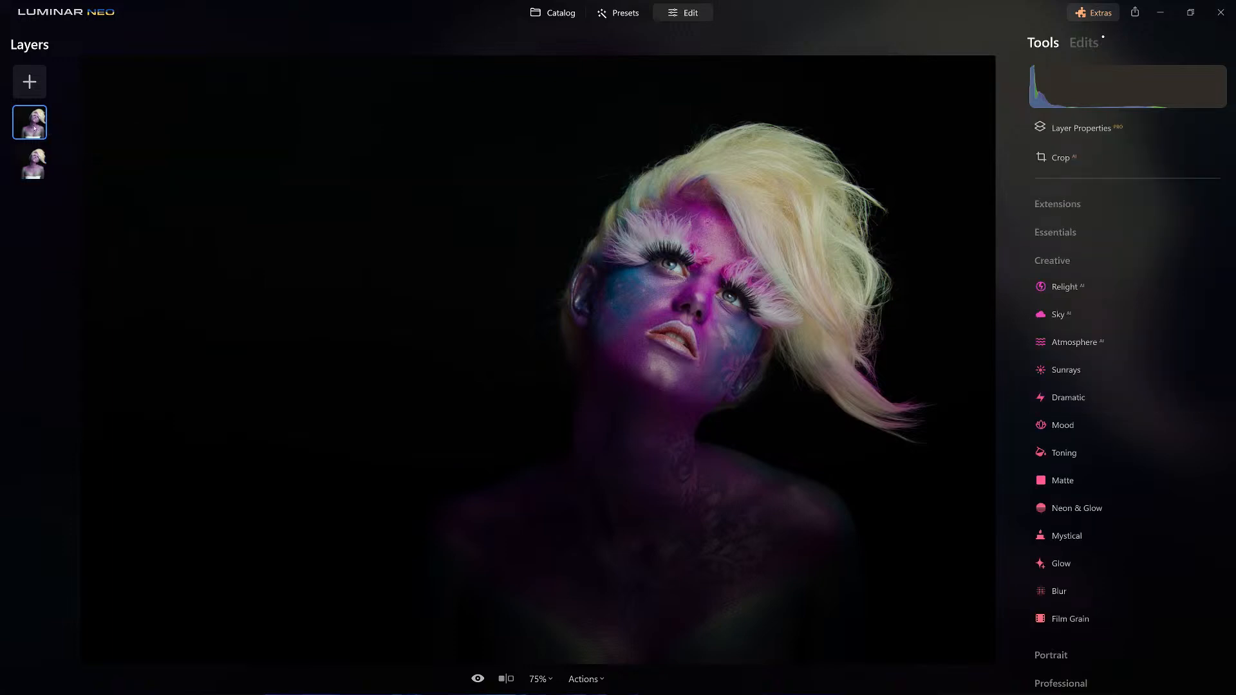
pyautogui.click(1091, 132)
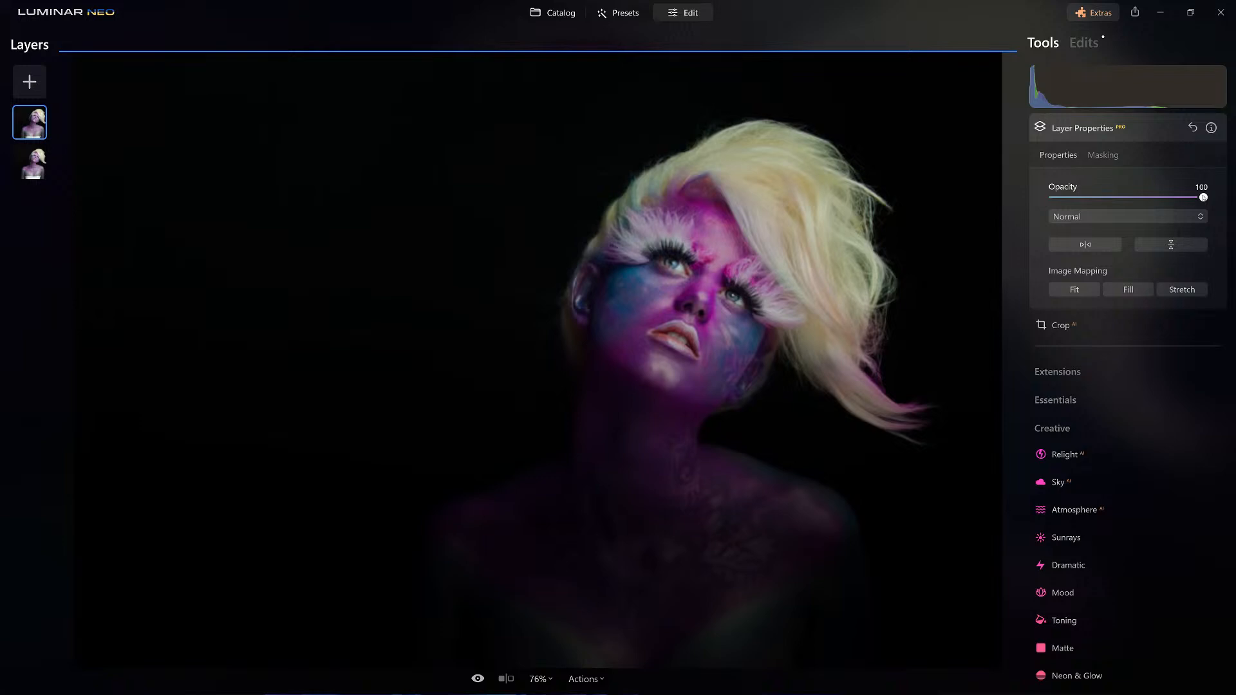
pyautogui.moveTo(1203, 197); pyautogui.dragTo(1128, 209)
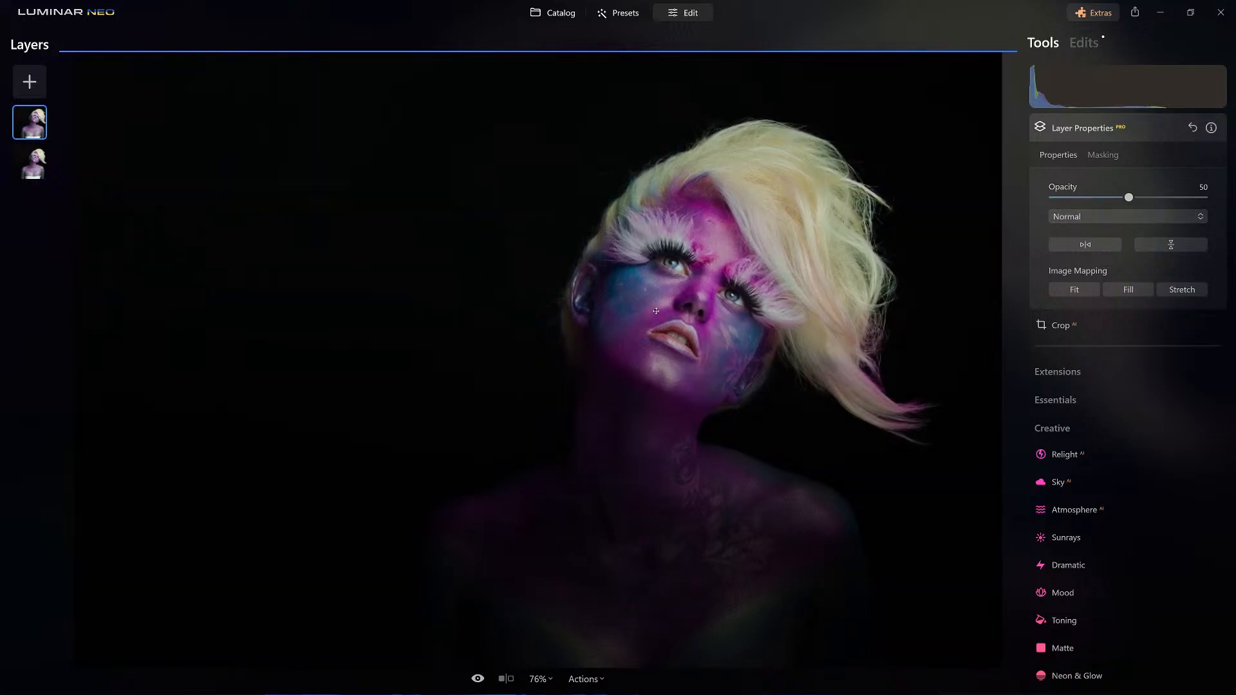
# Shift the duplicate to the left of the original face and set its blend mode to Lighten after trying Screen.
pyautogui.moveTo(655, 303); pyautogui.dragTo(556, 299)
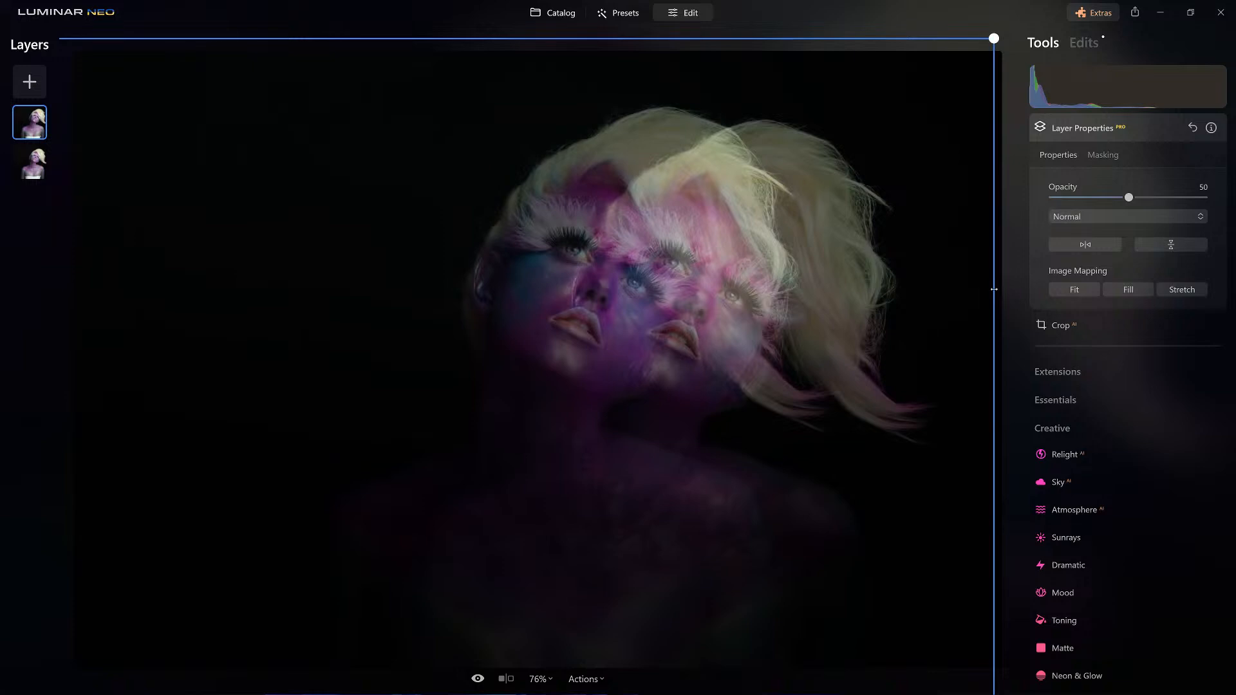
pyautogui.click(1145, 219)
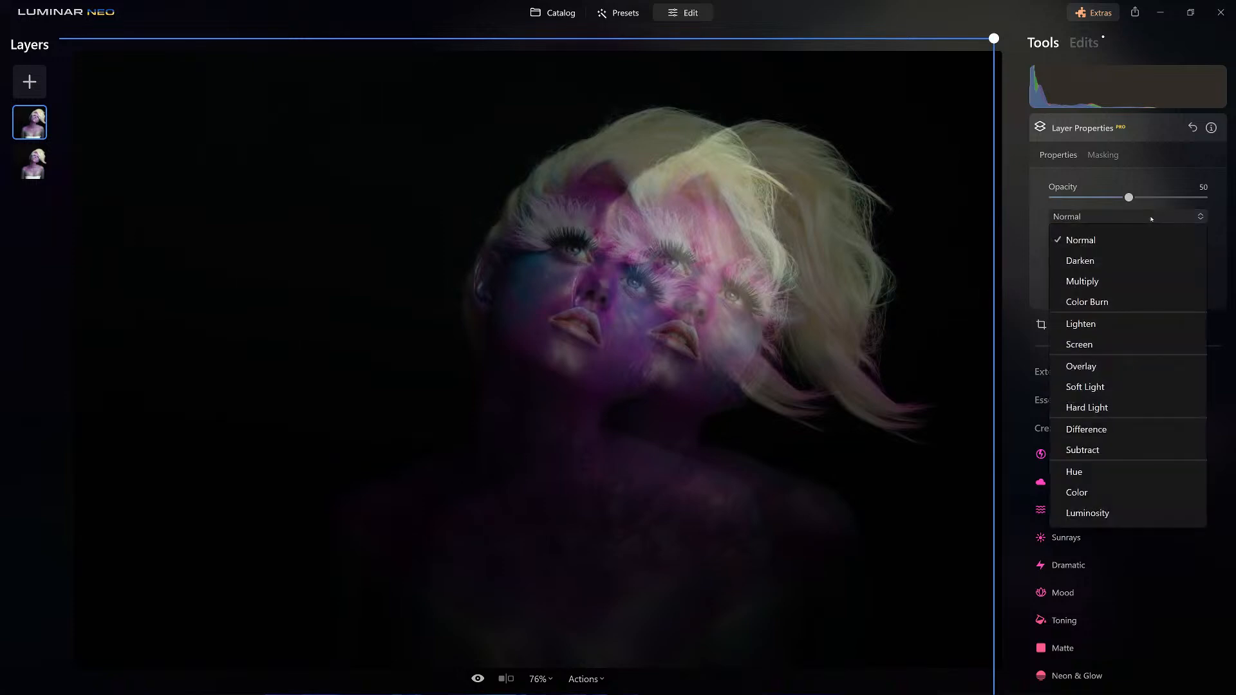
pyautogui.click(1098, 344)
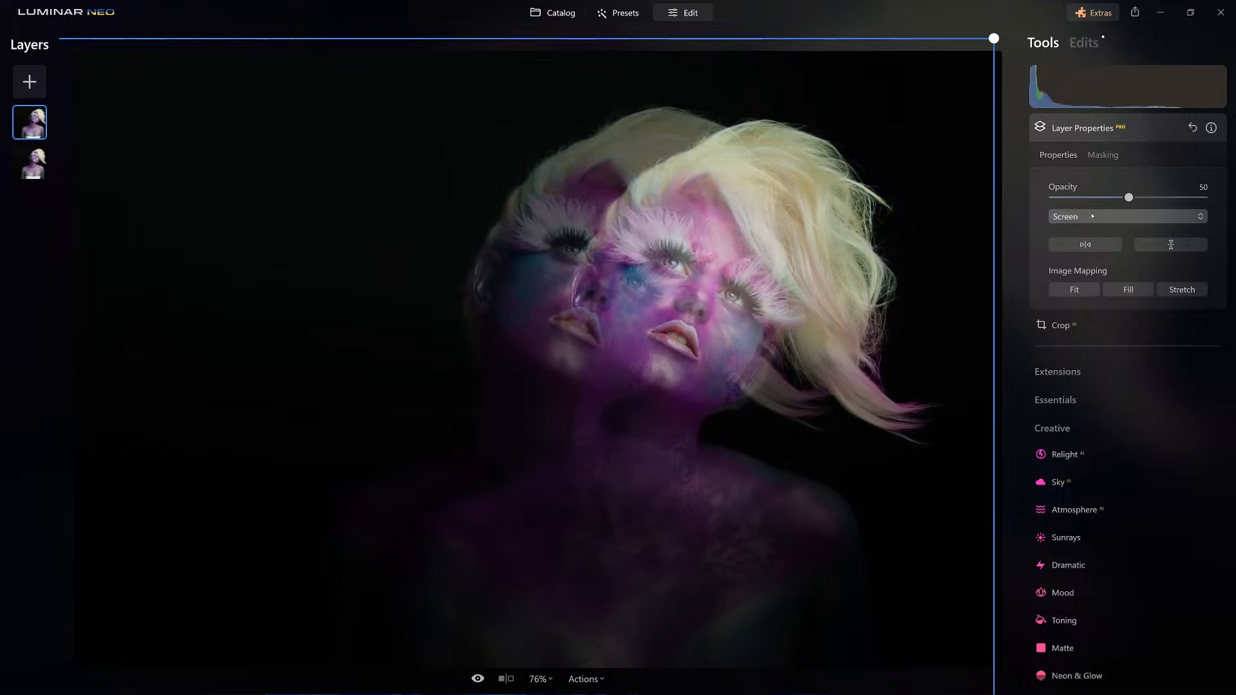
pyautogui.click(1119, 218)
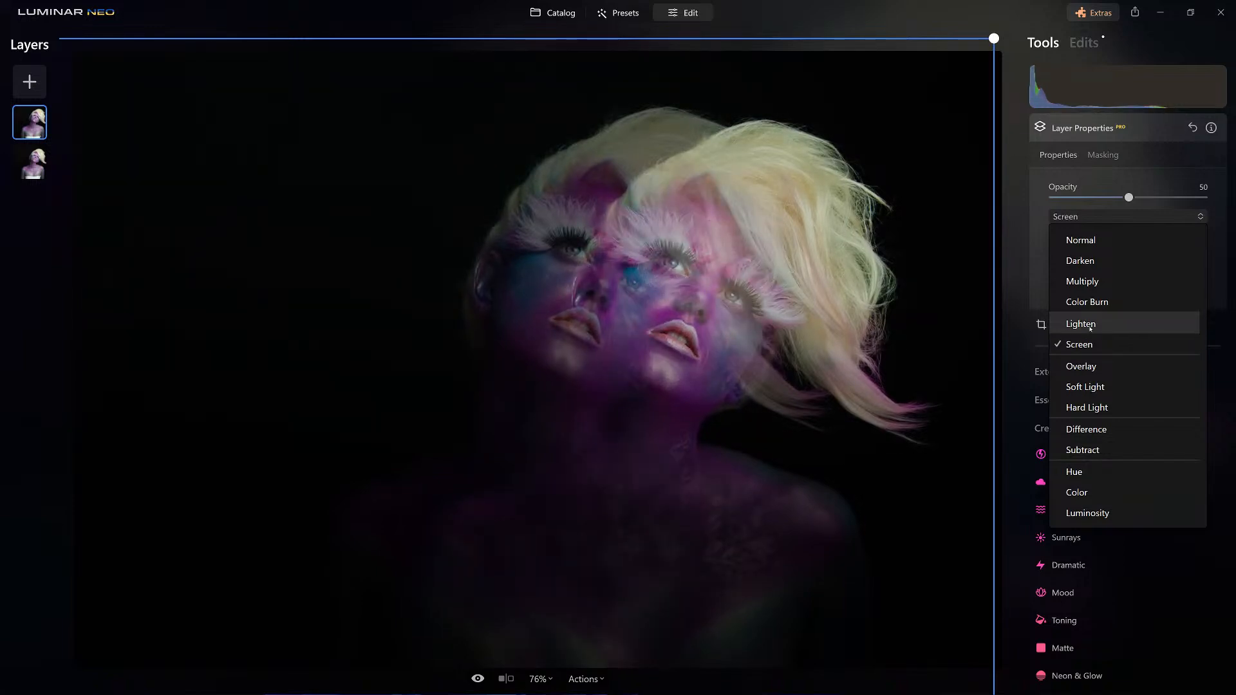
pyautogui.click(1089, 327)
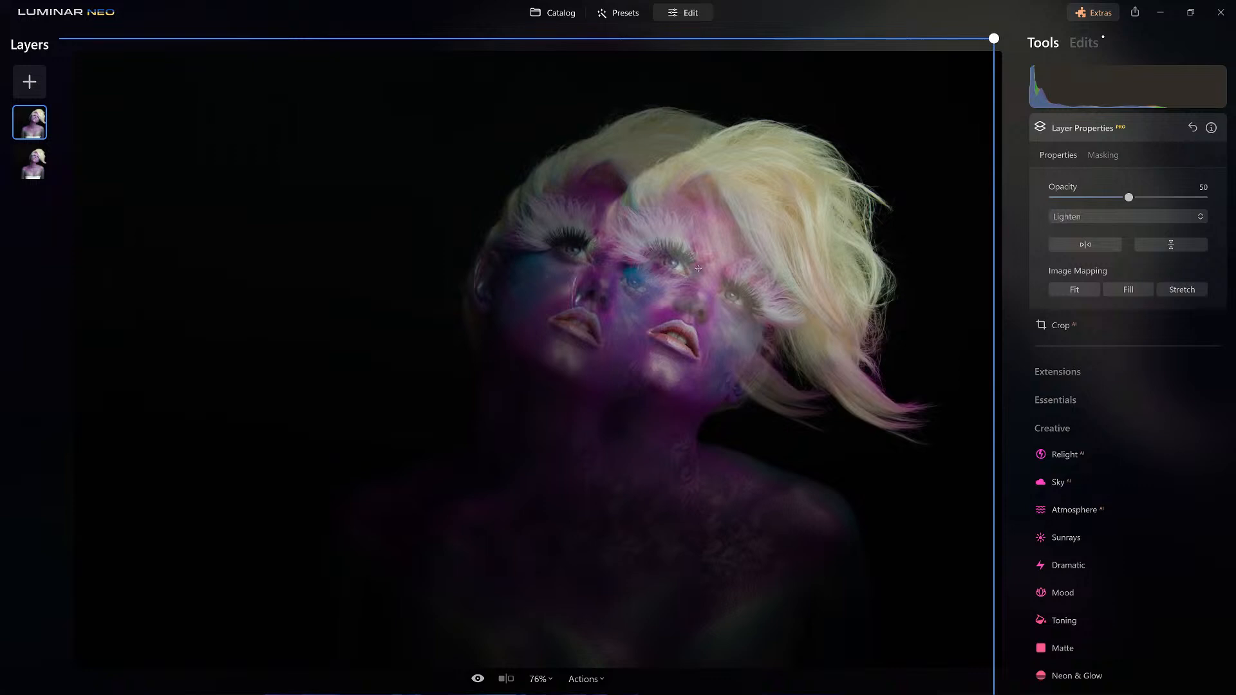
# Move the duplicate further left, adjust its height from the upper edge and stretch its width from the right edge.
pyautogui.moveTo(554, 334); pyautogui.dragTo(524, 331)
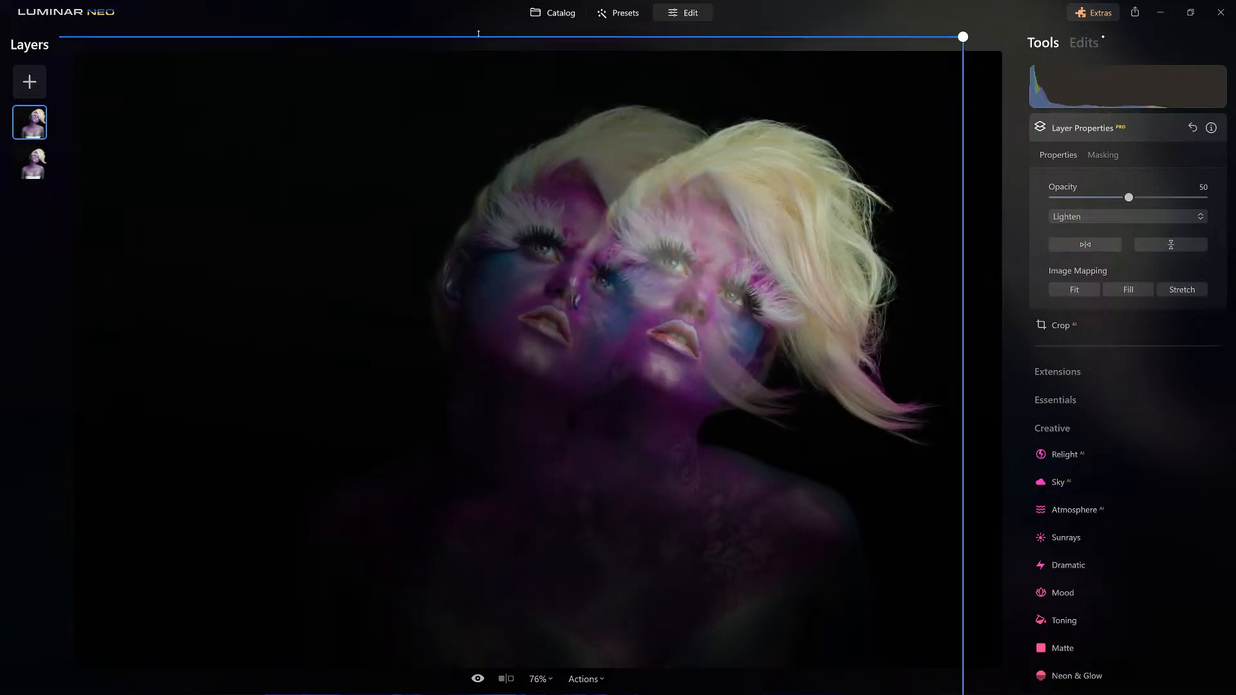
pyautogui.moveTo(478, 37); pyautogui.dragTo(476, 101)
pyautogui.moveTo(965, 357); pyautogui.dragTo(1187, 367)
pyautogui.moveTo(742, 333); pyautogui.dragTo(527, 303)
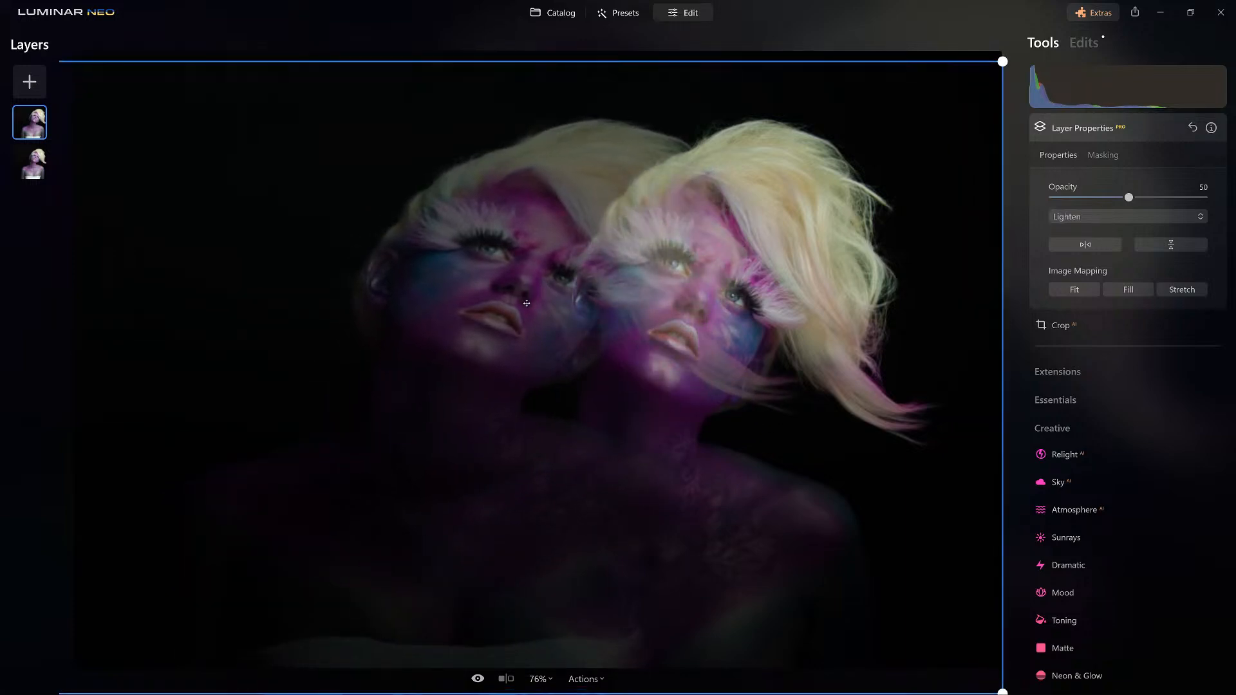
# Shrink the duplicate from its lower-left corner, widen it slightly, and place its face just behind the left side of the original face.
pyautogui.scroll(-6, 264, 496)
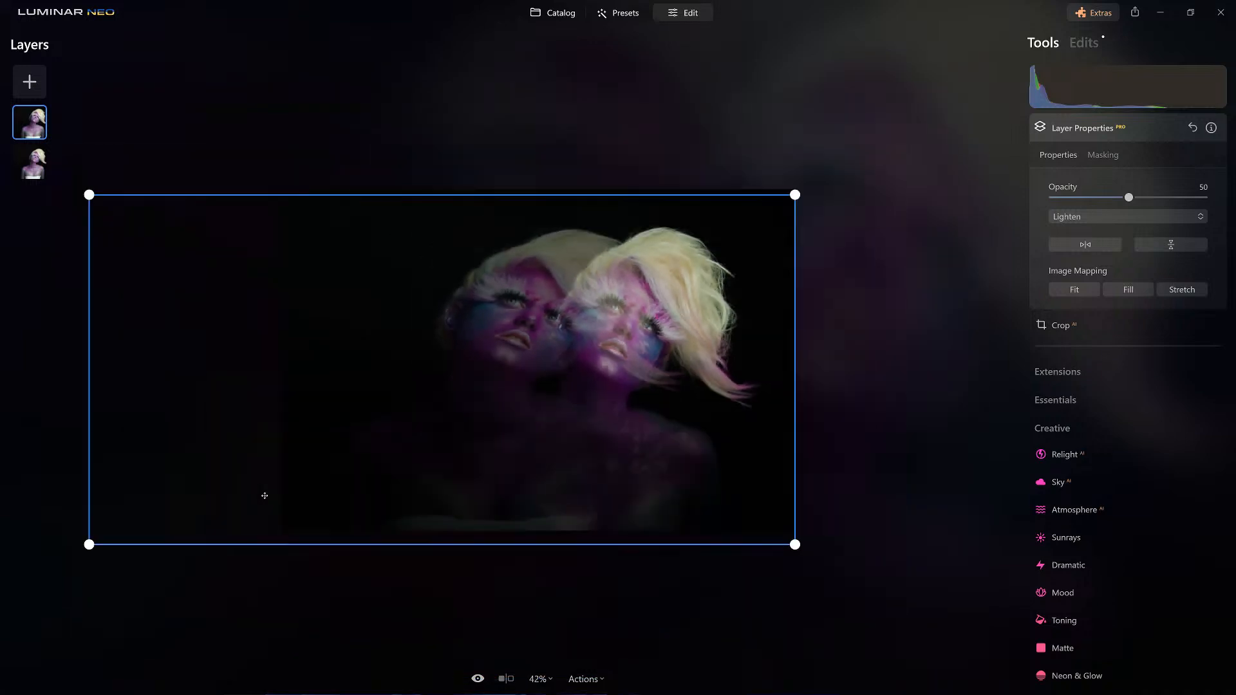
pyautogui.moveTo(166, 513); pyautogui.dragTo(240, 487)
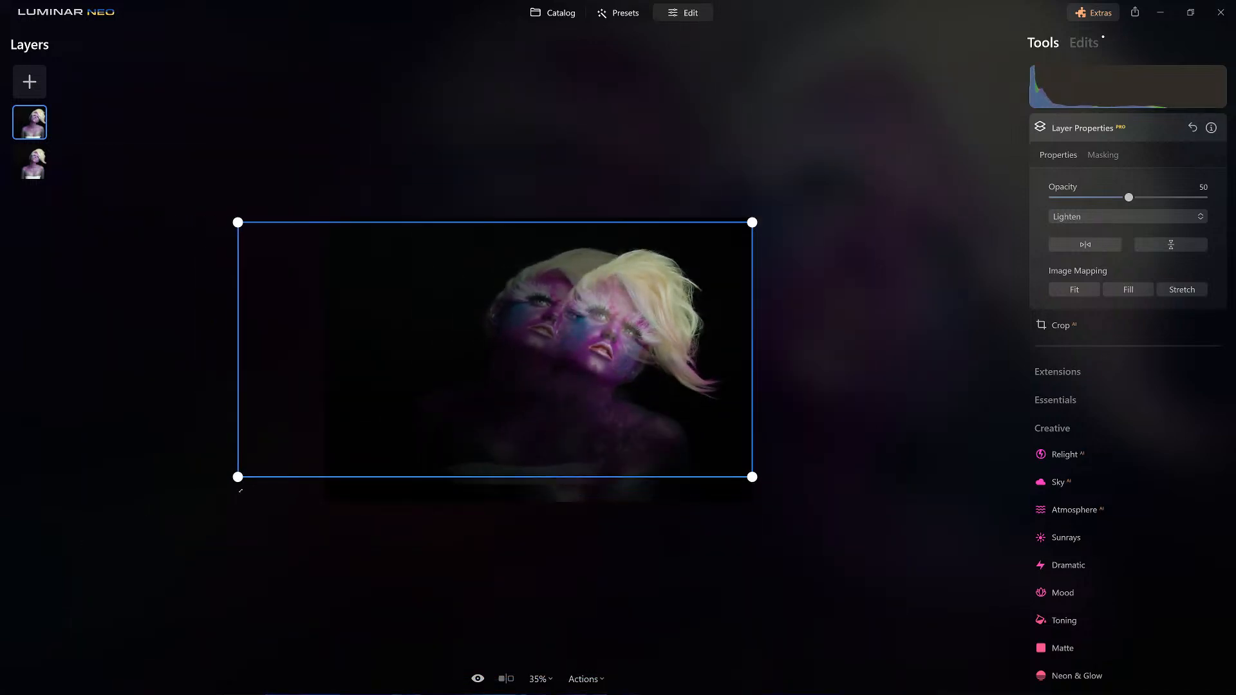
pyautogui.moveTo(234, 352); pyautogui.dragTo(201, 352)
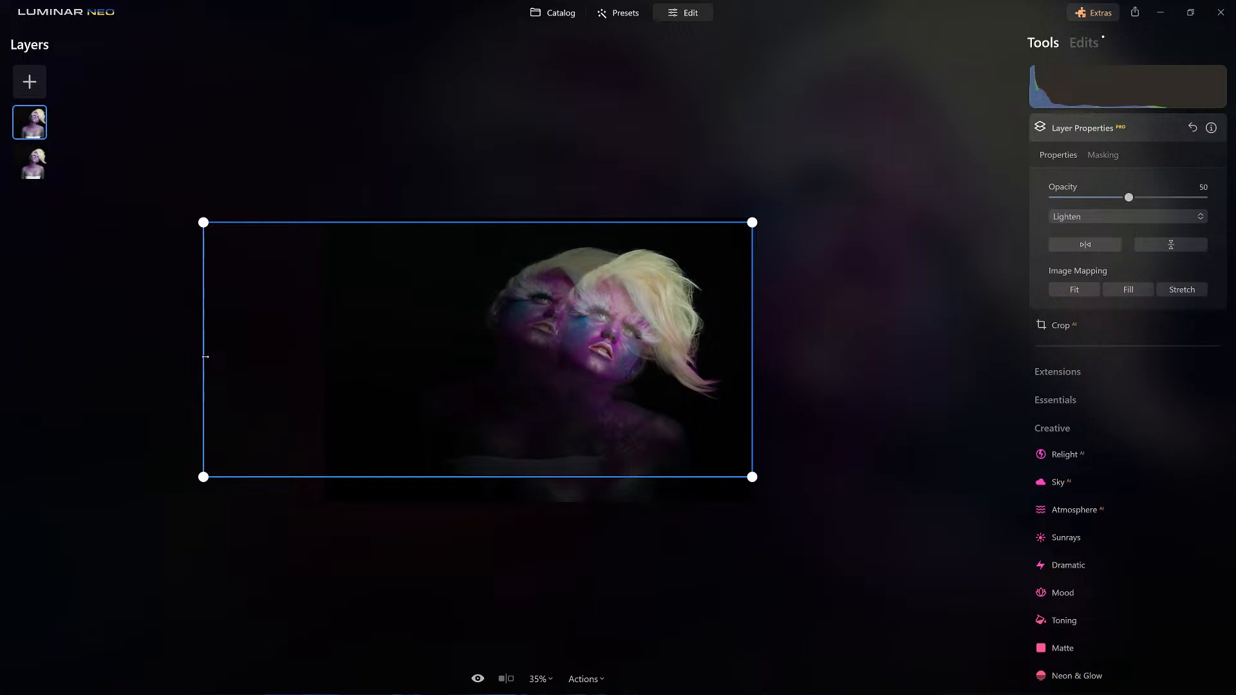
pyautogui.moveTo(508, 347); pyautogui.dragTo(507, 359)
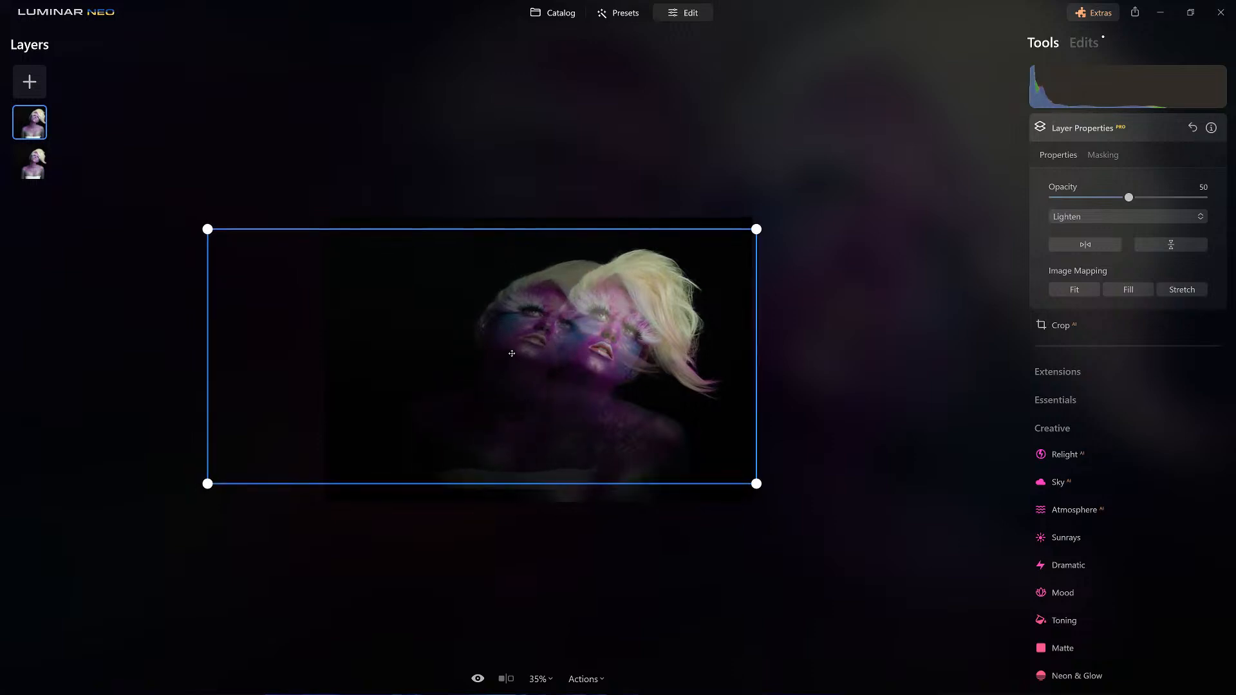
pyautogui.scroll(2, 508, 357)
pyautogui.scroll(4, 512, 353)
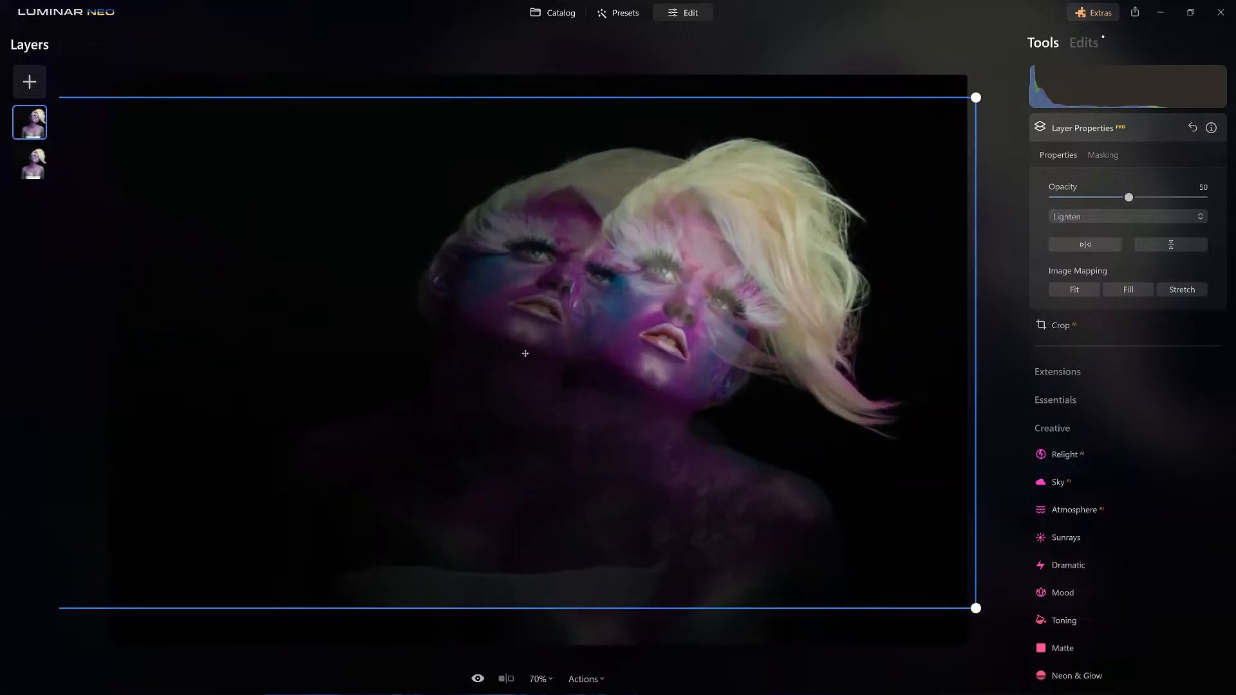
pyautogui.moveTo(525, 354); pyautogui.dragTo(541, 359)
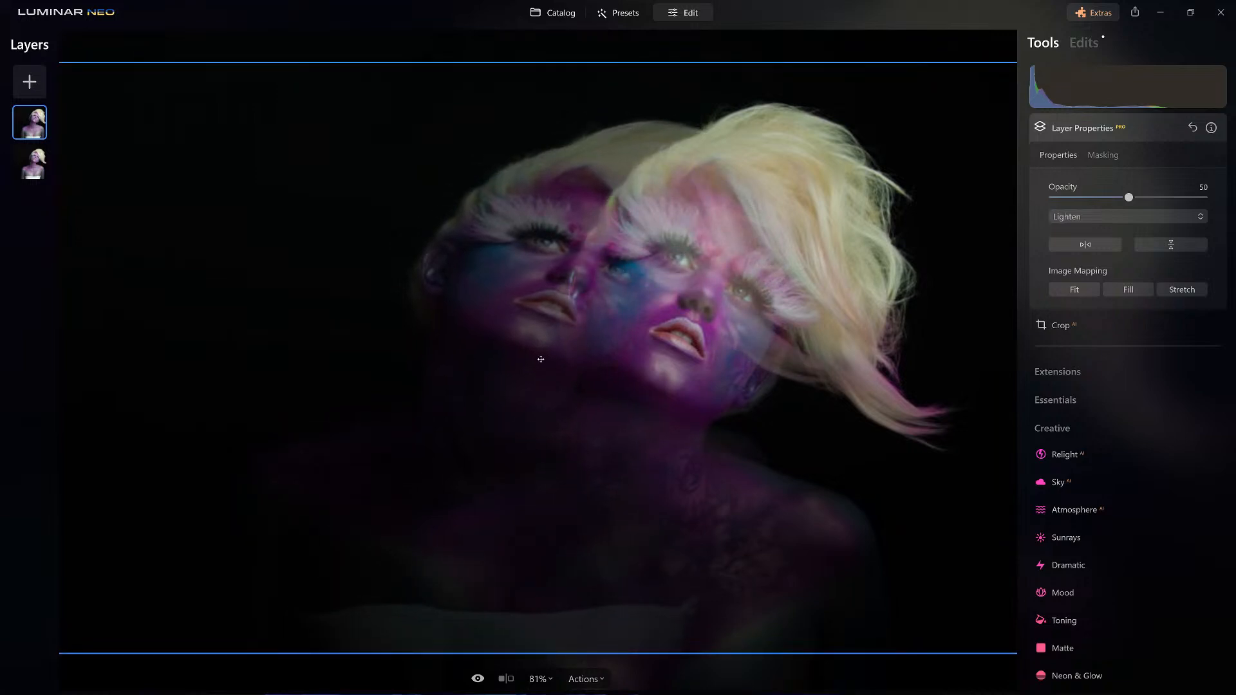
# Mask the duplicate to its face with a brush of size 175, softness 100 and strength 100, erasing it where it overlaps the main face.
pyautogui.click(1116, 156)
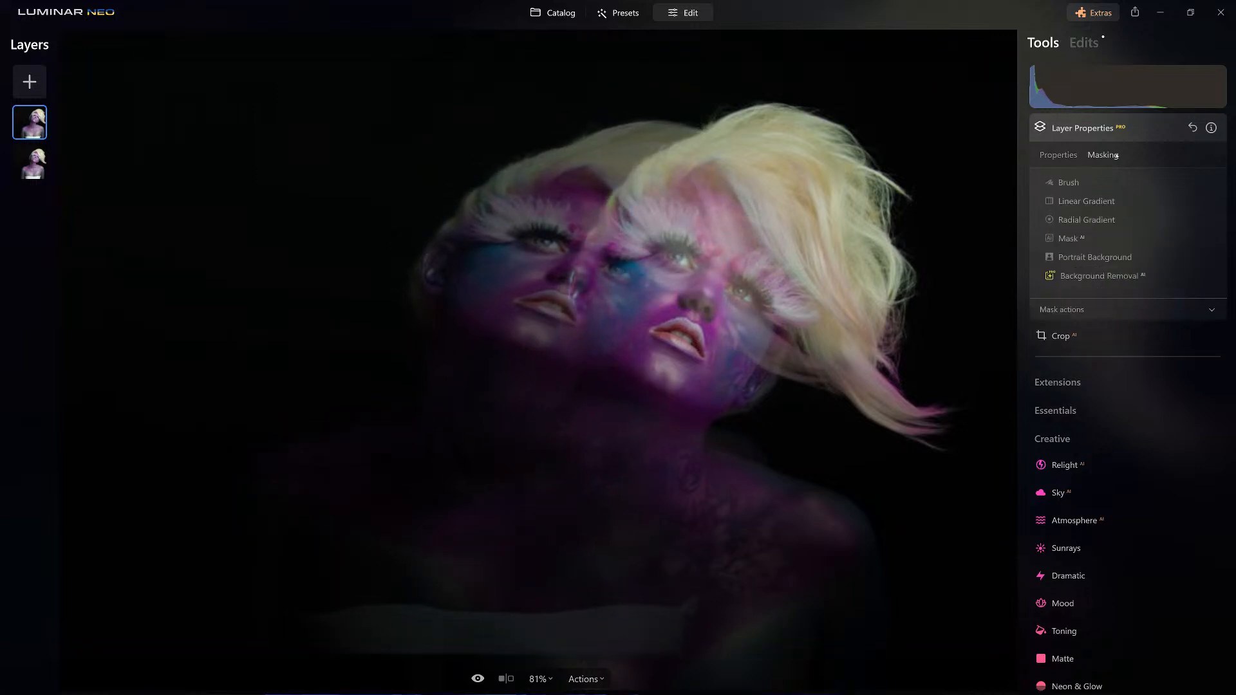
pyautogui.click(1059, 183)
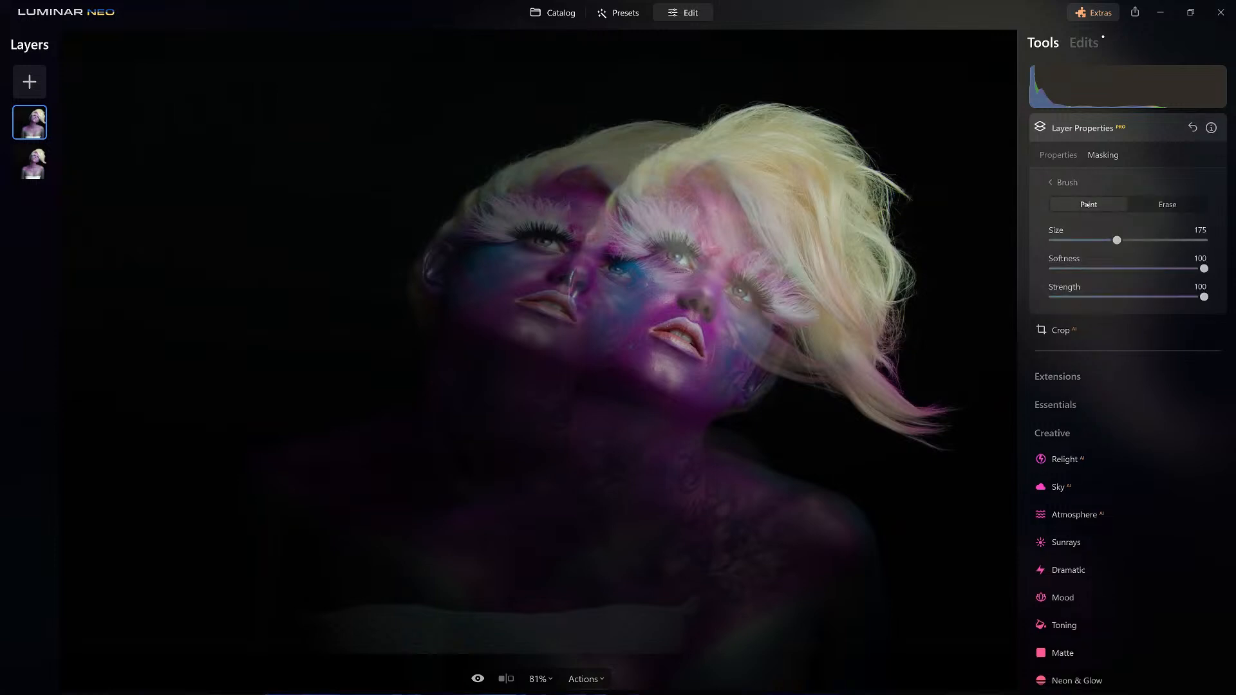
pyautogui.moveTo(588, 122)
pyautogui.mouseDown()
pyautogui.moveTo(493, 153)
pyautogui.moveTo(444, 189)
pyautogui.moveTo(417, 290)
pyautogui.moveTo(501, 253)
pyautogui.moveTo(638, 135)
pyautogui.moveTo(578, 141)
pyautogui.moveTo(459, 407)
pyautogui.moveTo(227, 385)
pyautogui.moveTo(381, 156)
pyautogui.moveTo(585, 76)
pyautogui.moveTo(387, 257)
pyautogui.moveTo(316, 378)
pyautogui.moveTo(345, 289)
pyautogui.moveTo(426, 328)
pyautogui.moveTo(341, 298)
pyautogui.moveTo(327, 414)
pyautogui.moveTo(275, 417)
pyautogui.mouseUp()
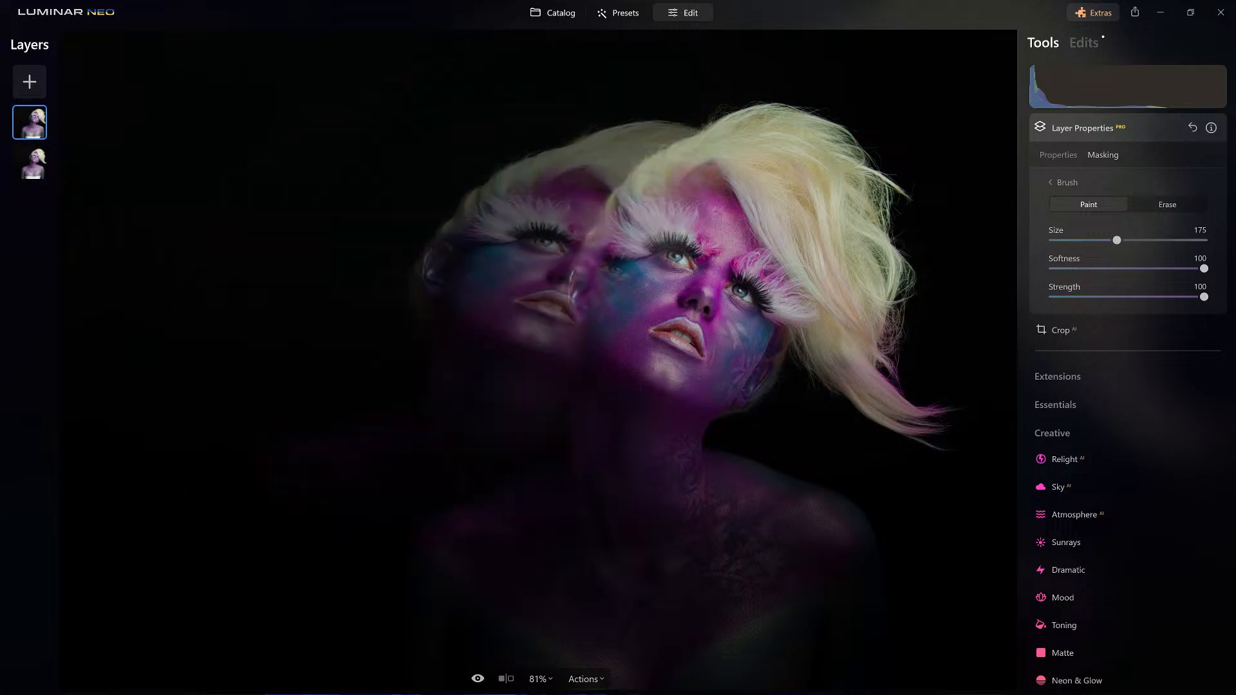
pyautogui.click(1167, 205)
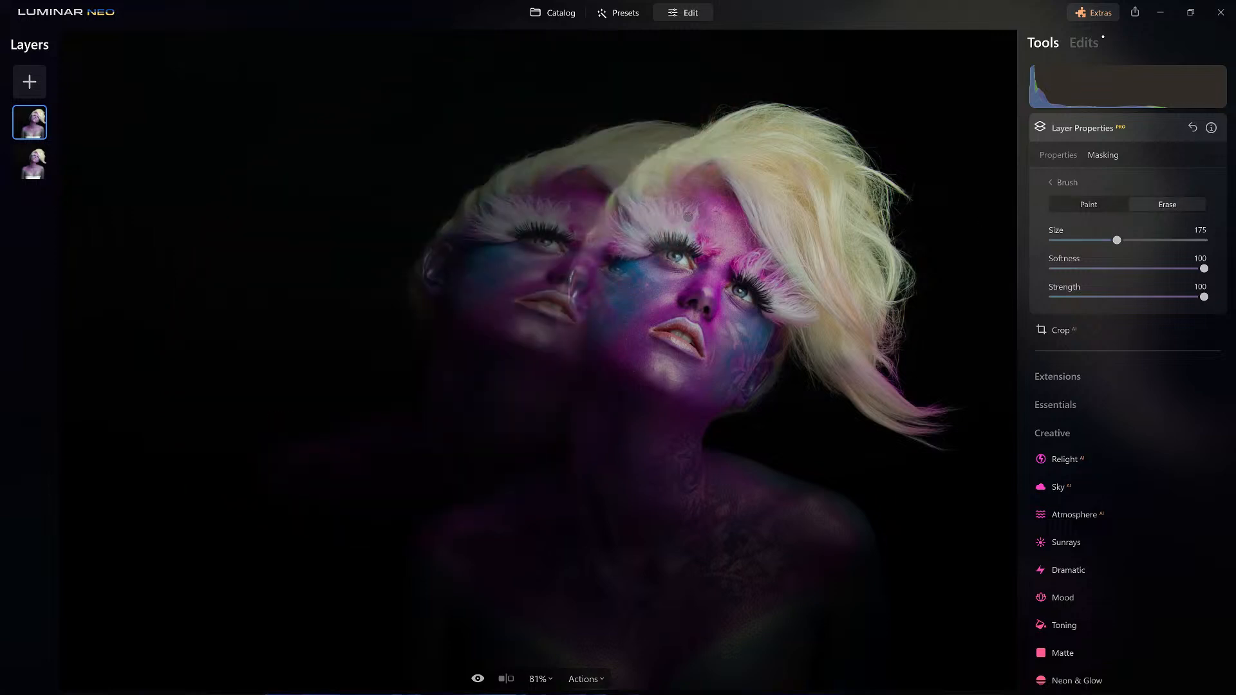
pyautogui.moveTo(583, 283)
pyautogui.mouseDown()
pyautogui.moveTo(615, 280)
pyautogui.moveTo(584, 383)
pyautogui.moveTo(655, 211)
pyautogui.moveTo(724, 155)
pyautogui.moveTo(782, 137)
pyautogui.mouseUp()
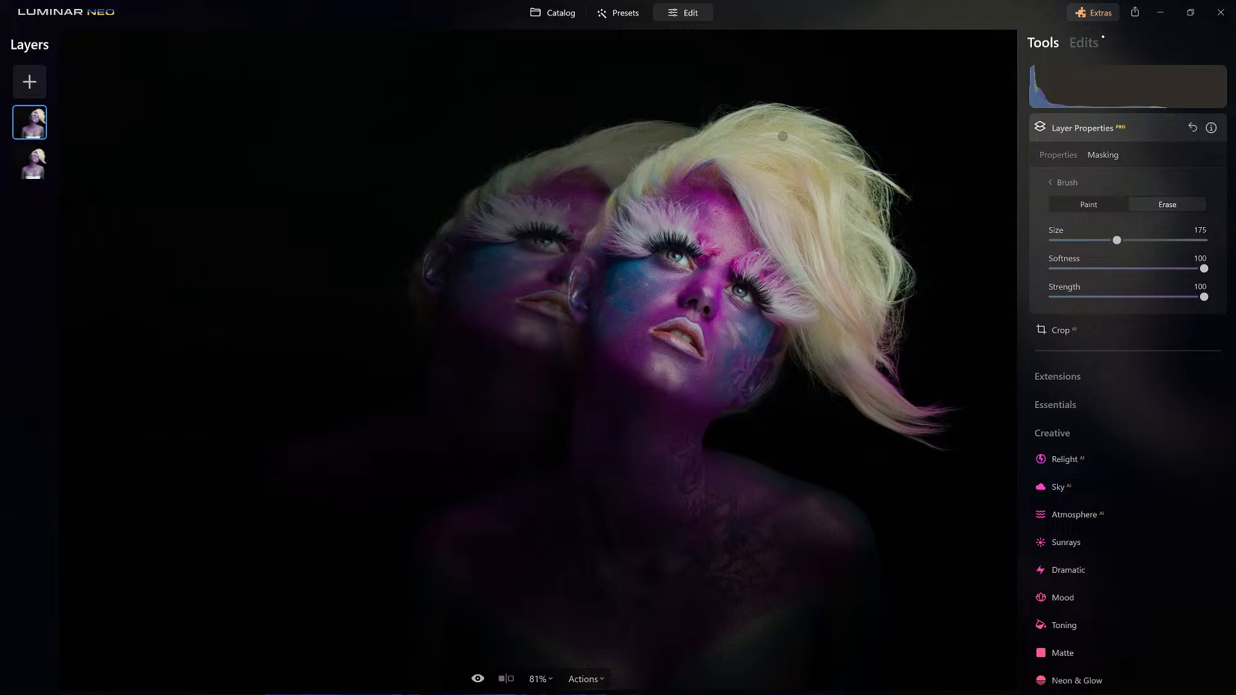
# Apply a Motion blur to the duplicate layer with an amount of 100 and an angle of 28.
pyautogui.click(1087, 133)
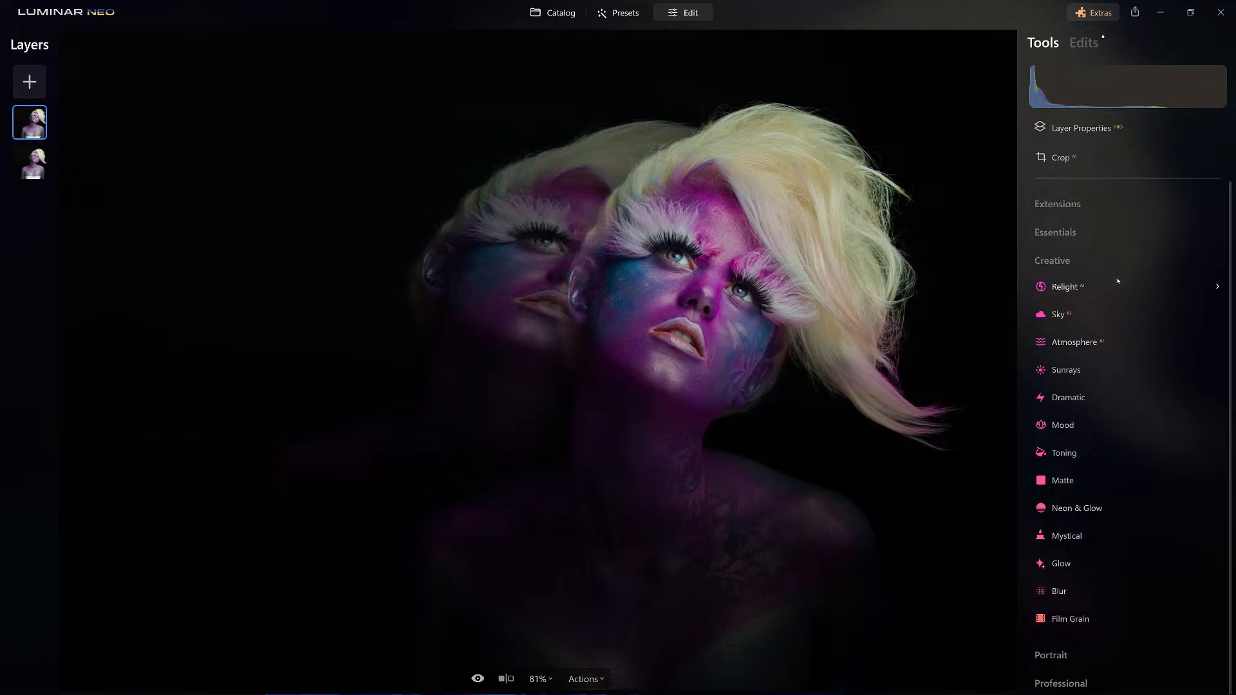
pyautogui.click(1069, 592)
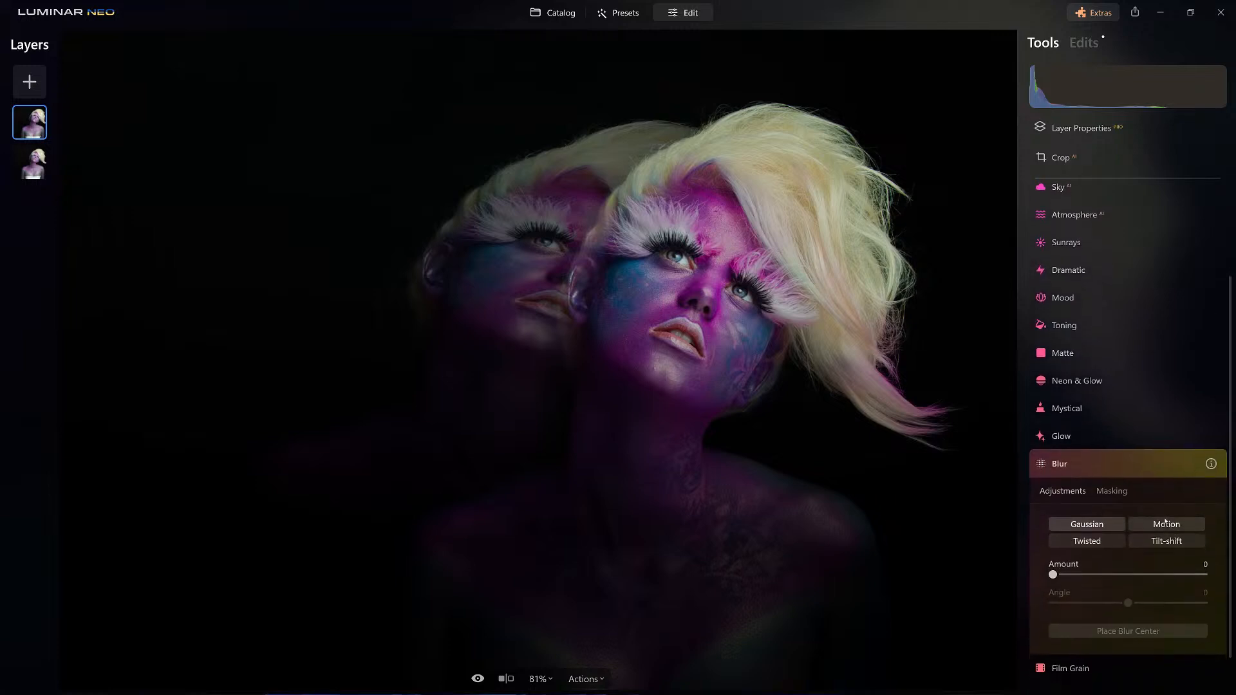
pyautogui.scroll(-1, 1163, 523)
pyautogui.click(1163, 479)
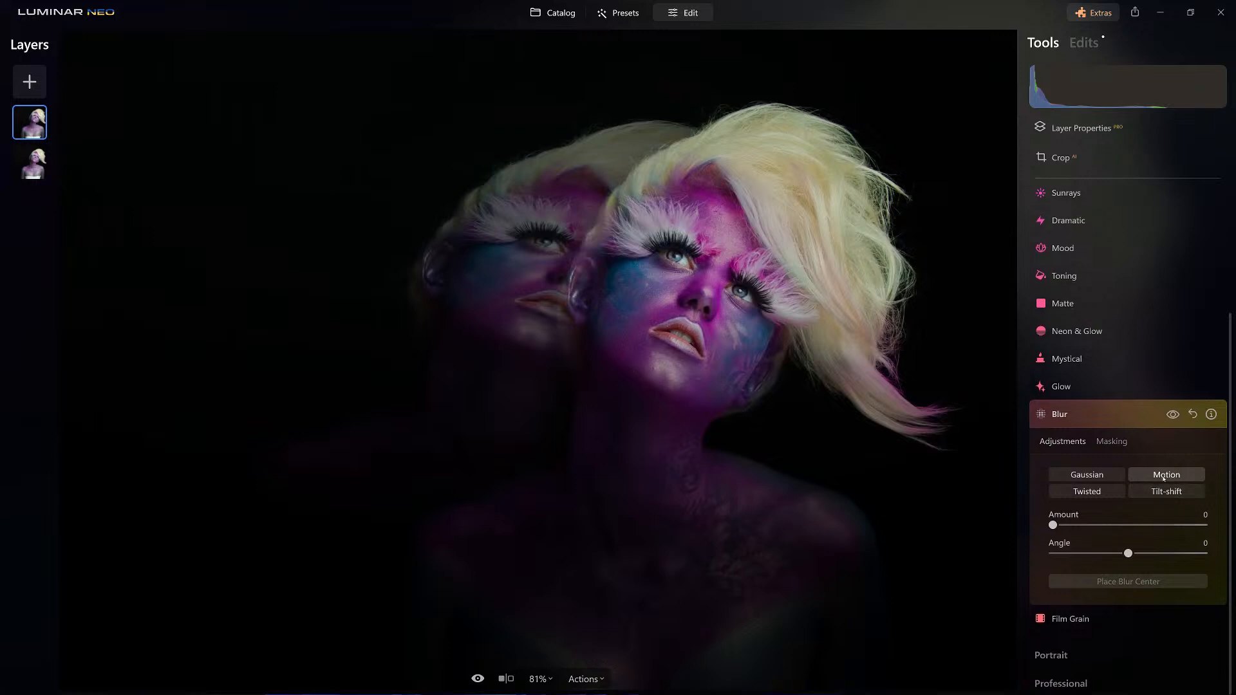
pyautogui.moveTo(1053, 525); pyautogui.dragTo(1203, 524)
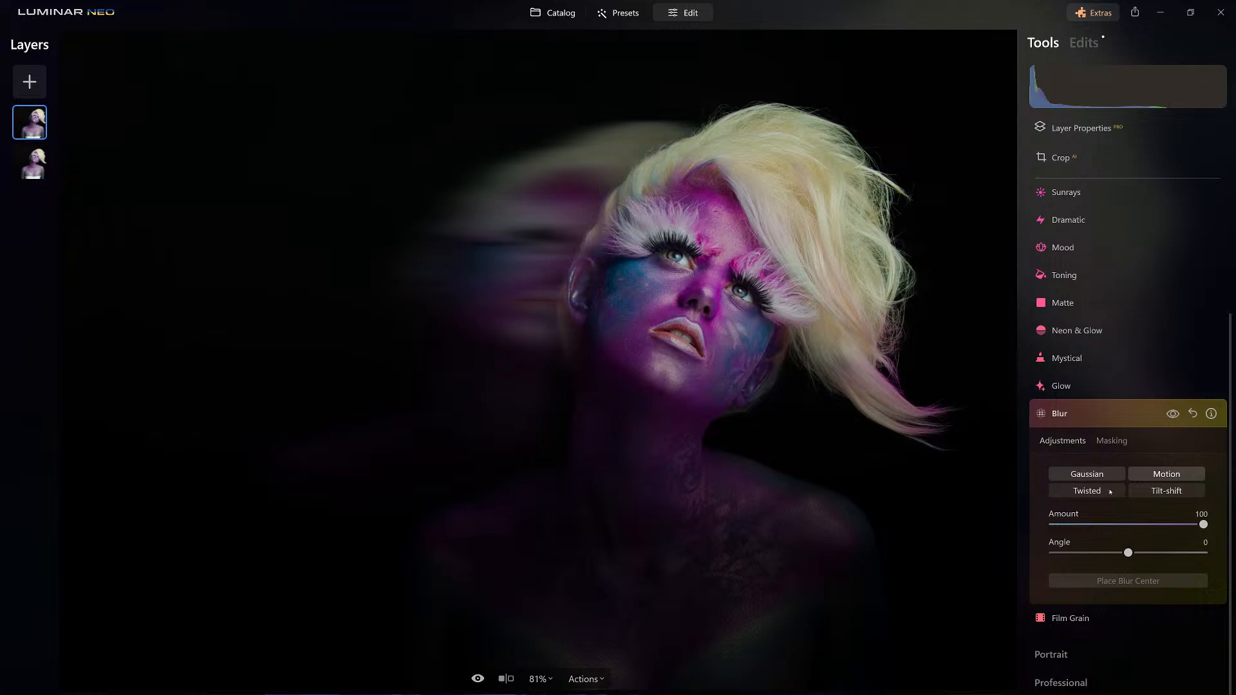
pyautogui.moveTo(1128, 552); pyautogui.dragTo(1145, 553)
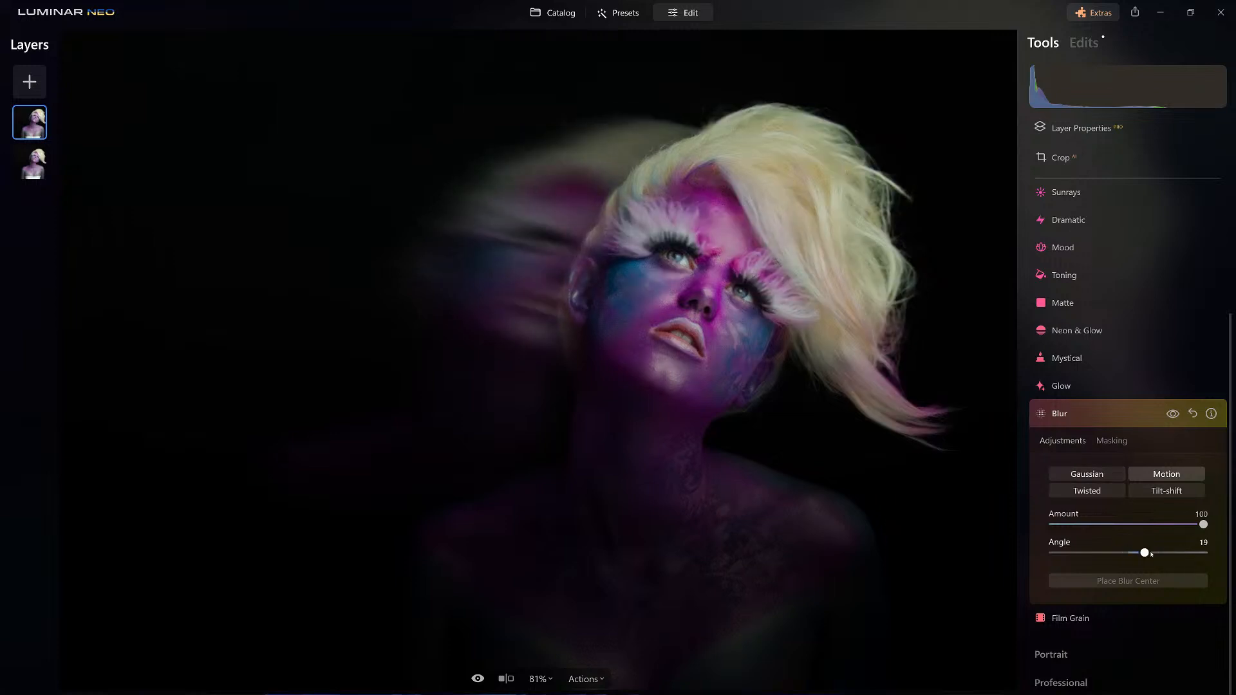
# Raise the blurred duplicate layer's opacity to 88.
pyautogui.scroll(3, 1070, 209)
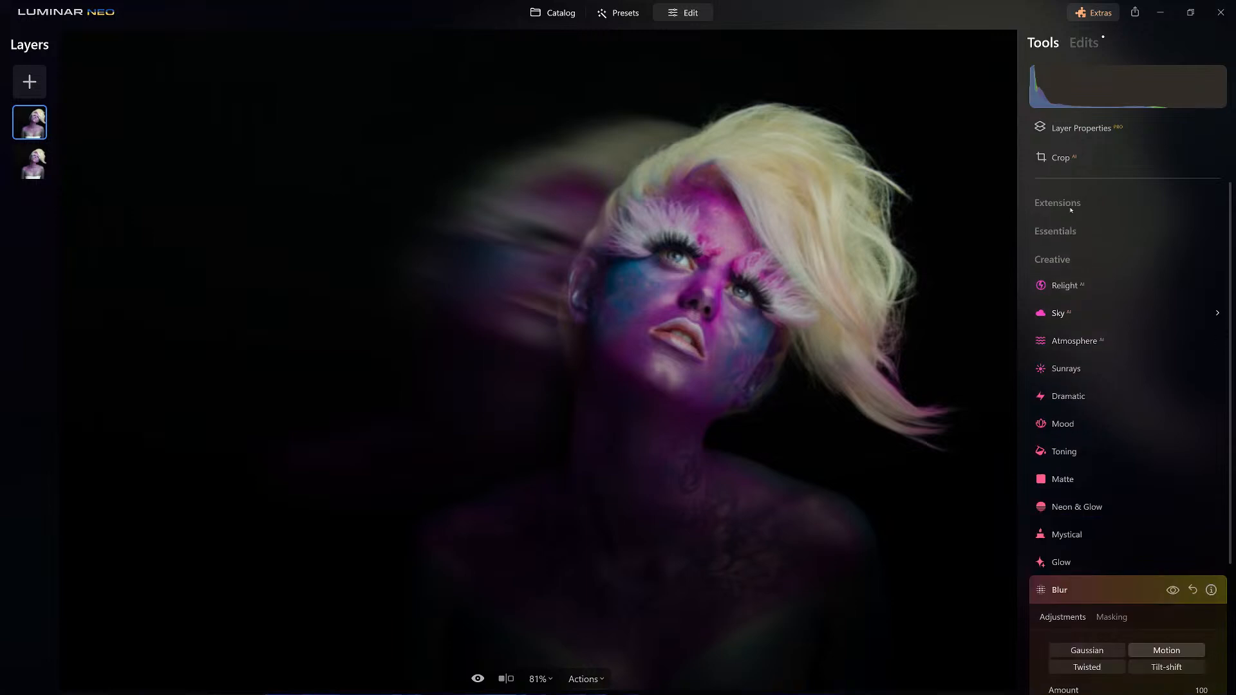
pyautogui.click(1082, 128)
pyautogui.moveTo(1157, 199); pyautogui.dragTo(1184, 198)
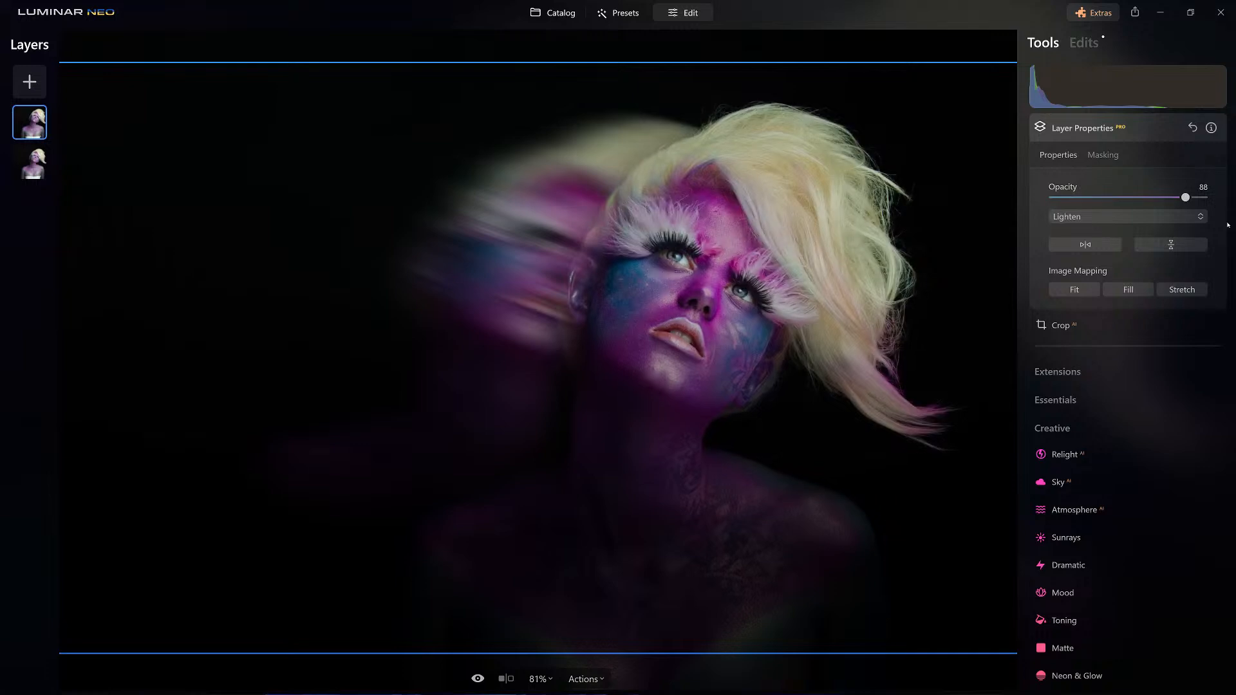
pyautogui.click(1087, 130)
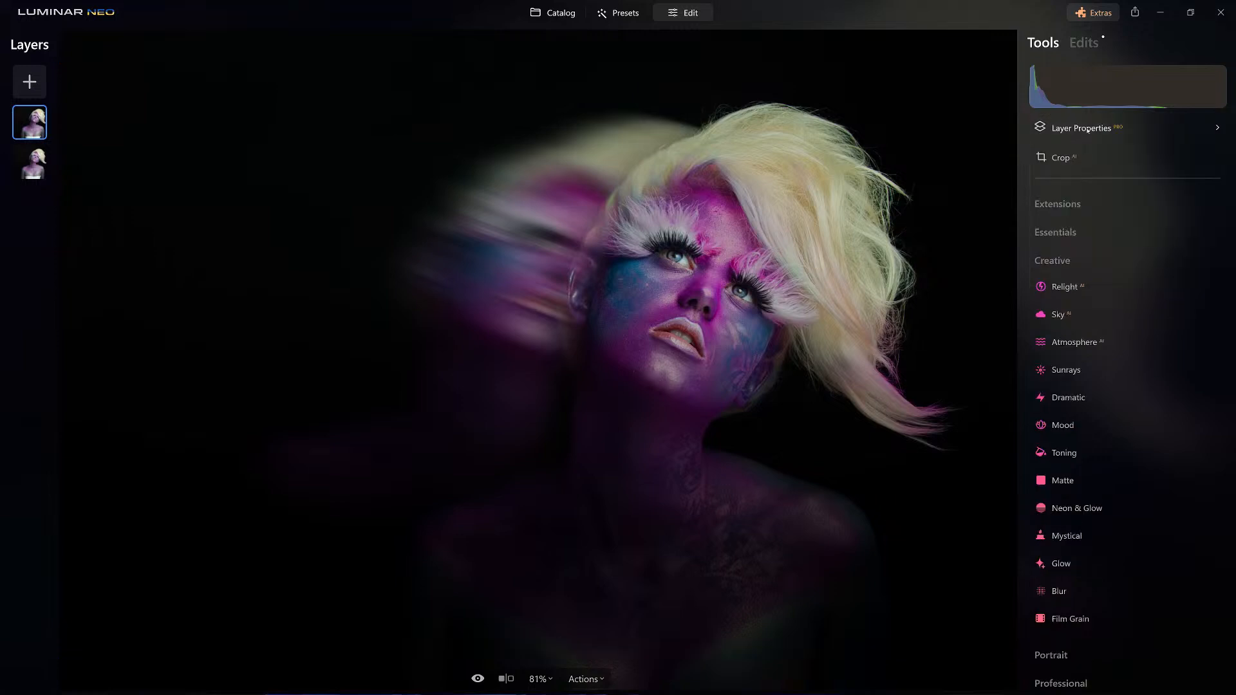
# Compare the duplicate with and without its motion blur by toggling the Blur edit's visibility.
pyautogui.click(1078, 45)
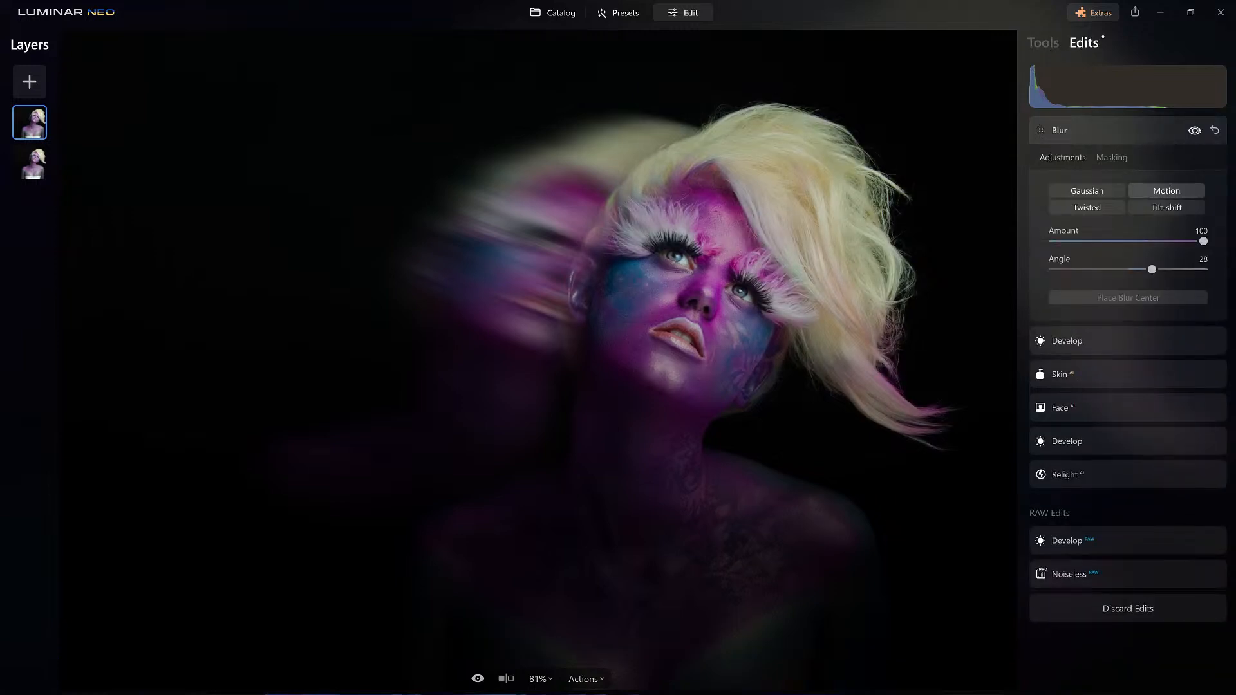
pyautogui.click(1194, 131)
pyautogui.click(1198, 131)
pyautogui.click(1043, 42)
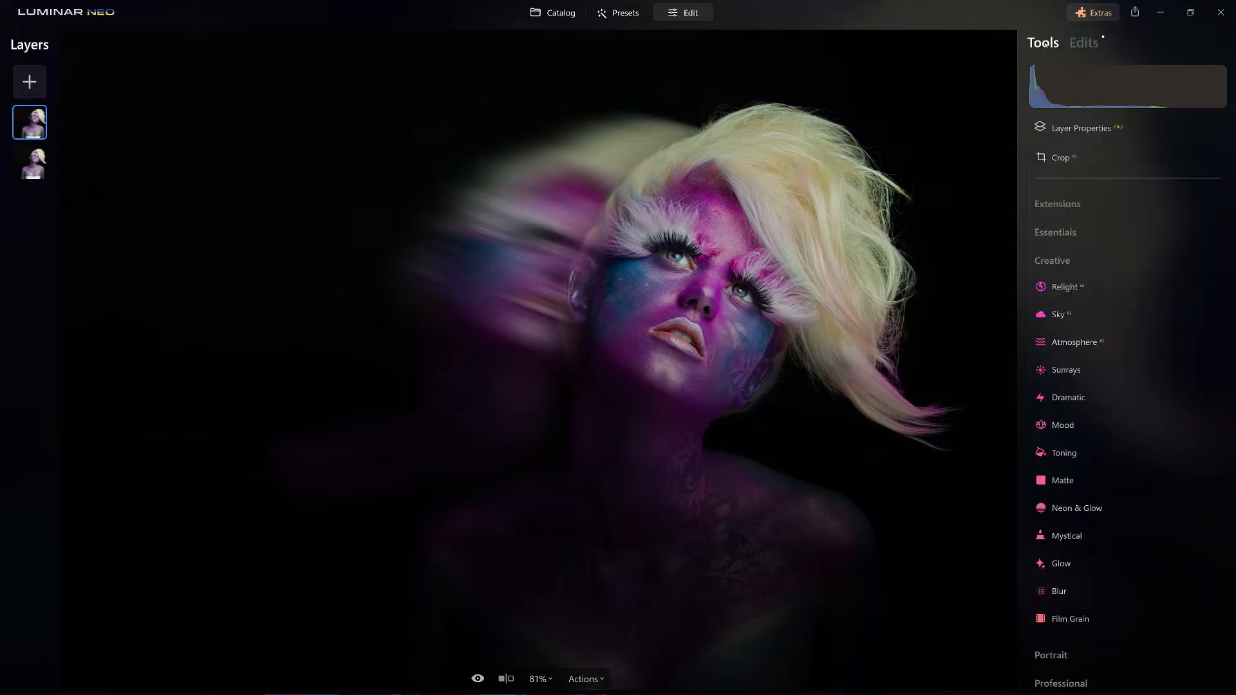
# Add a second Motion blur to the duplicate layer with an amount of 100 and an angle of 26.
pyautogui.click(1081, 591)
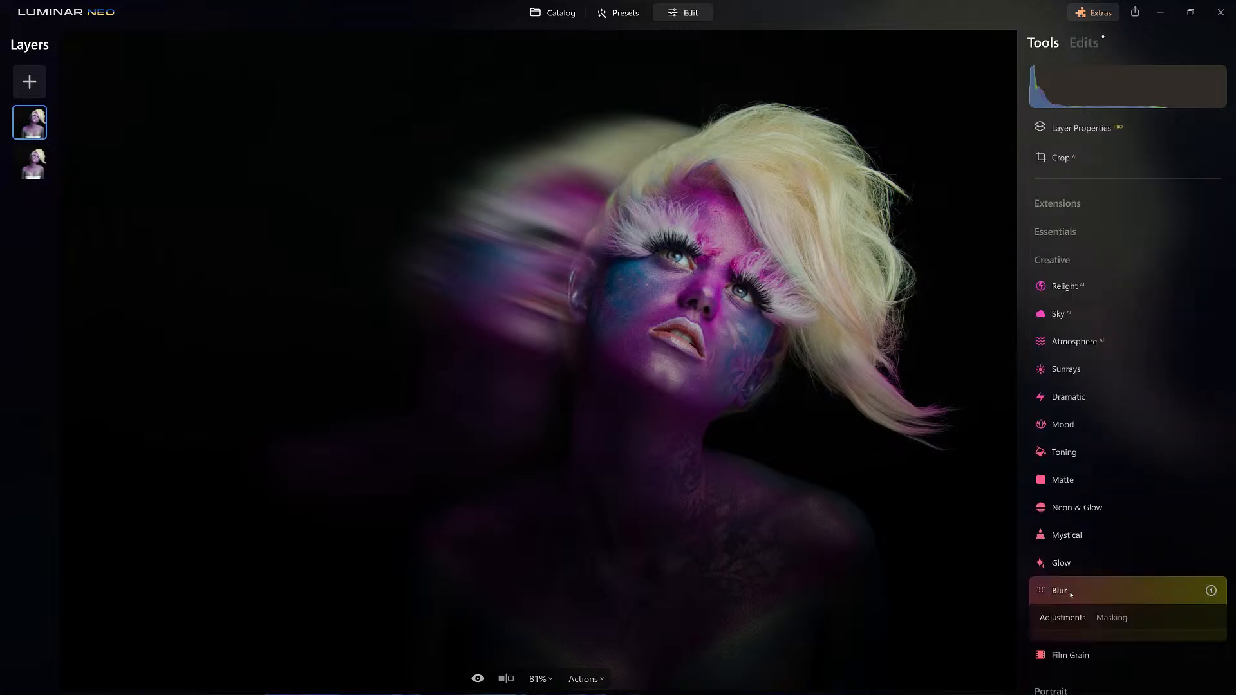
pyautogui.click(1166, 543)
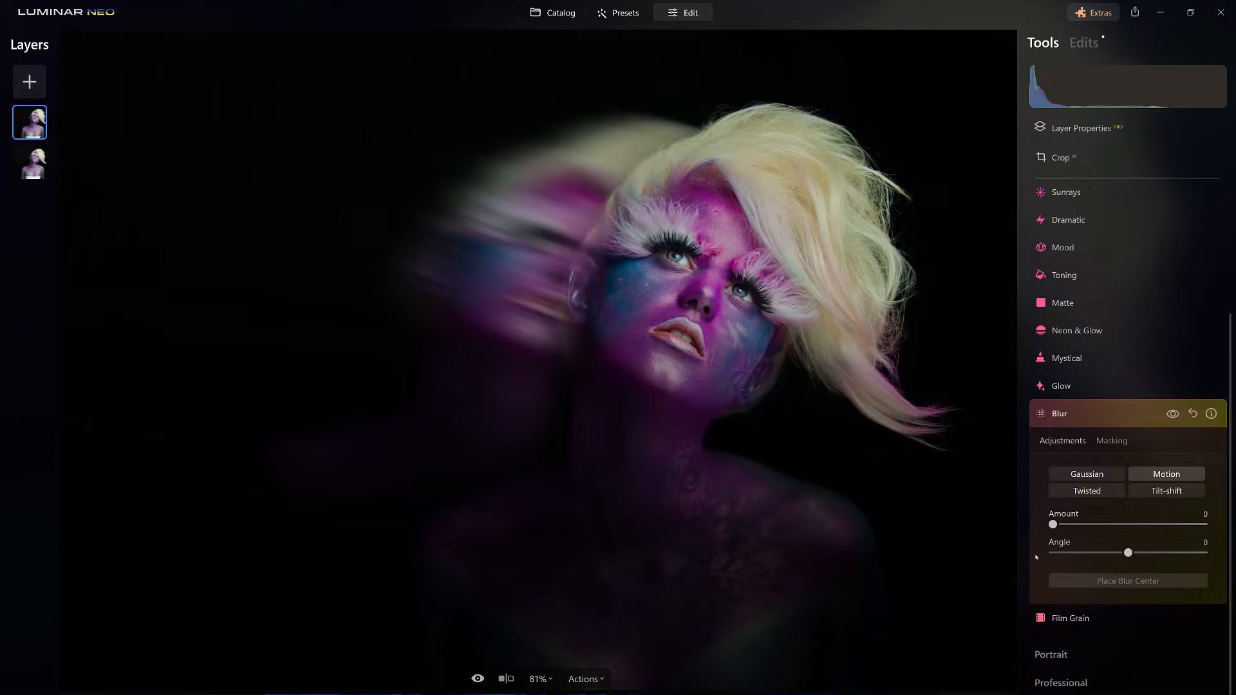
pyautogui.moveTo(1053, 524); pyautogui.dragTo(1207, 525)
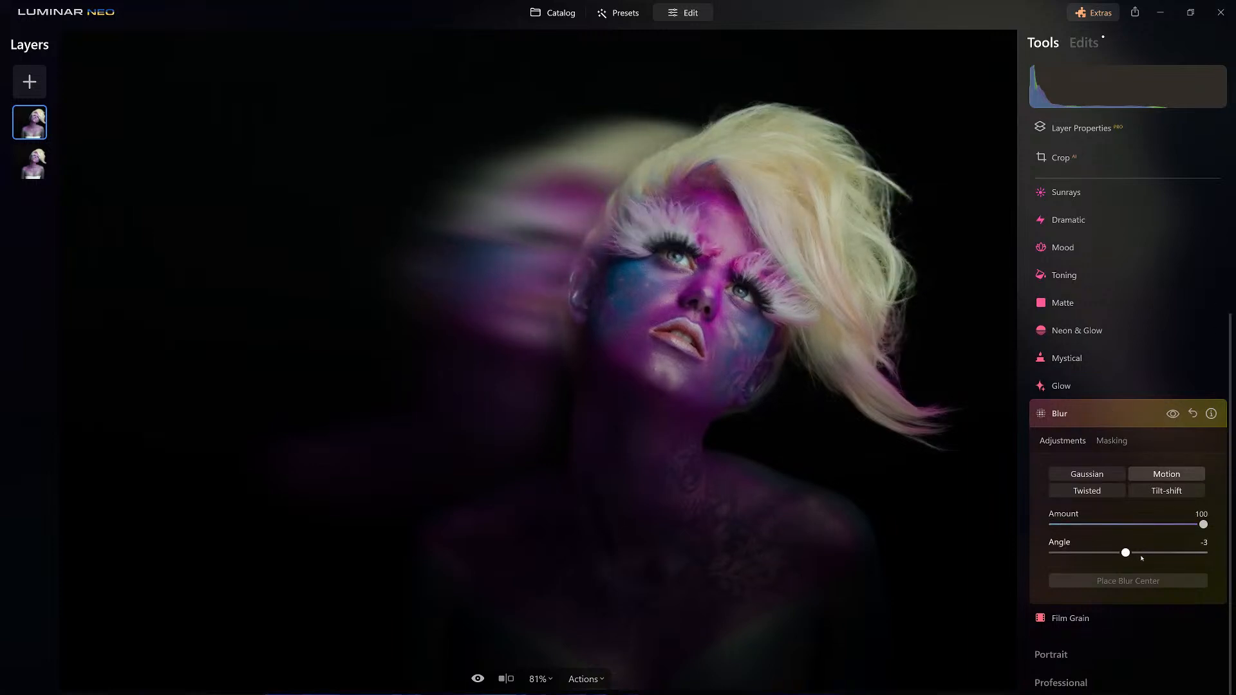
pyautogui.moveTo(1126, 553); pyautogui.dragTo(1150, 555)
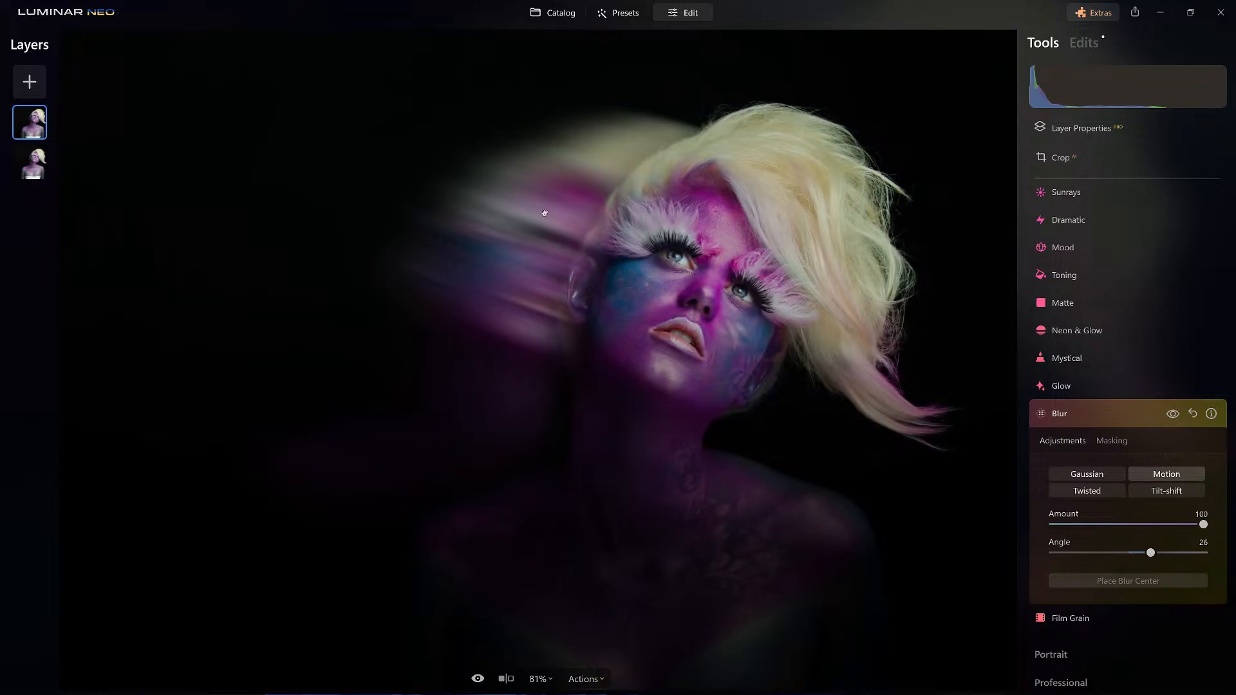
pyautogui.click(1110, 412)
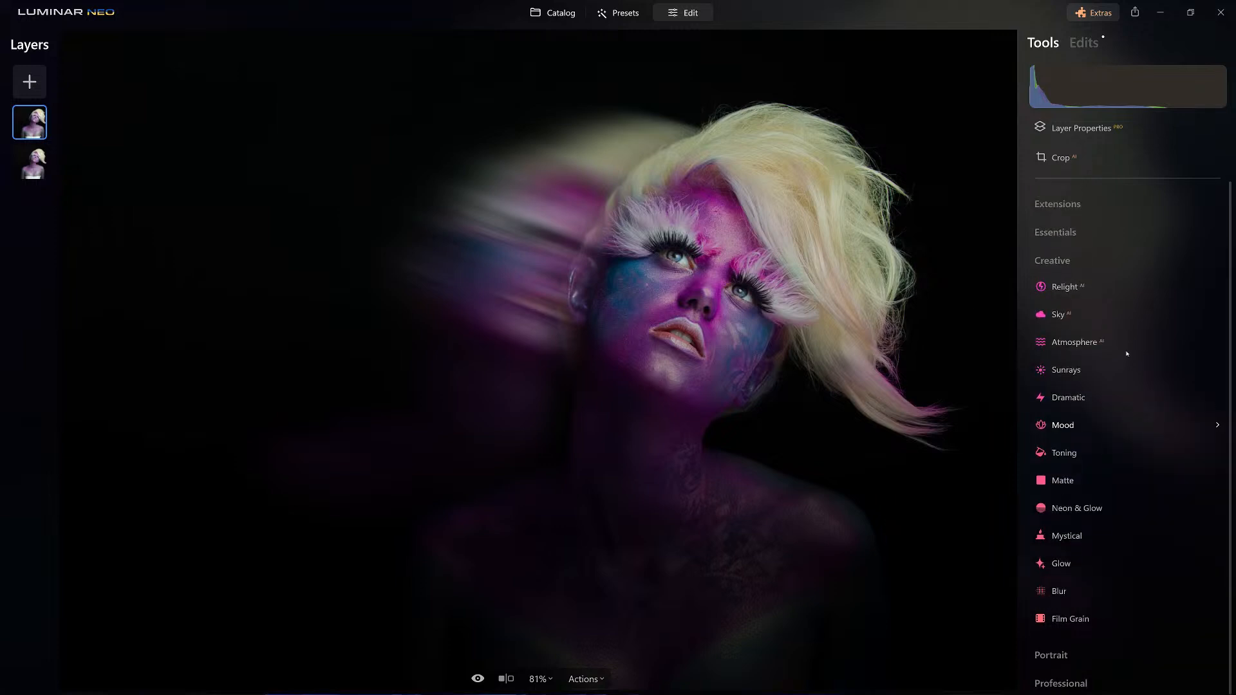
# Reduce the duplicate layer's opacity to 76 after trying 70.
pyautogui.click(1107, 127)
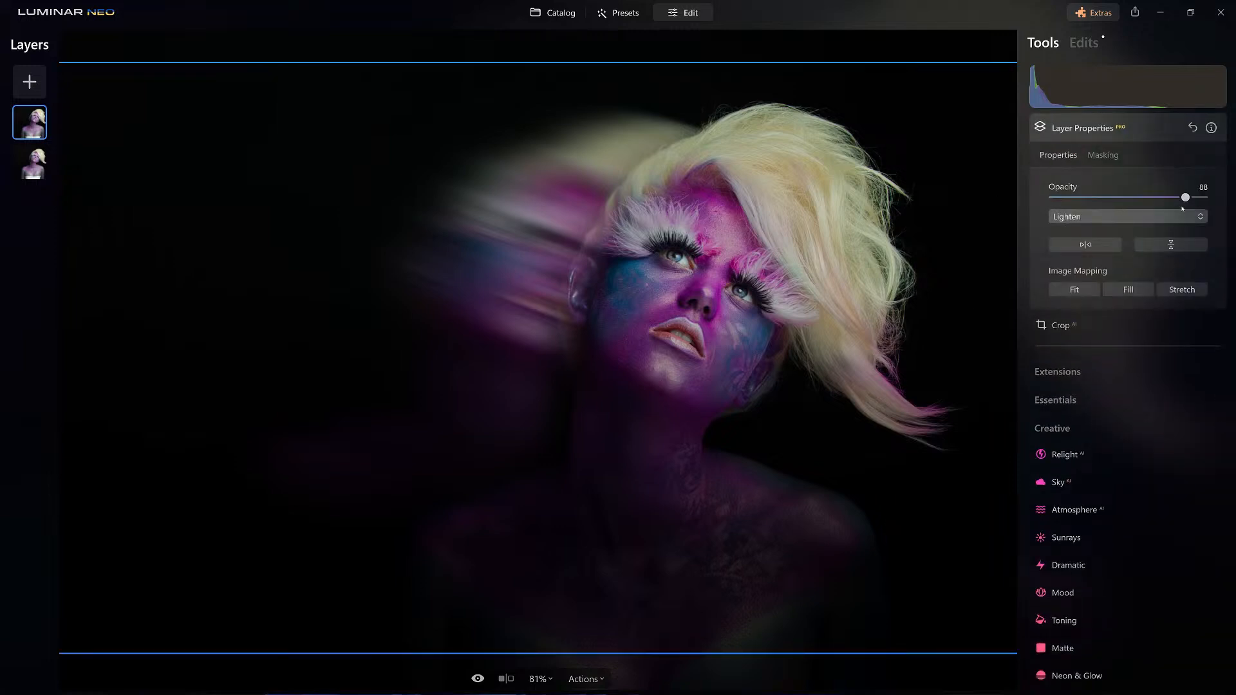
pyautogui.moveTo(1185, 198)
pyautogui.mouseDown()
pyautogui.moveTo(1119, 198)
pyautogui.moveTo(1157, 198)
pyautogui.mouseUp()
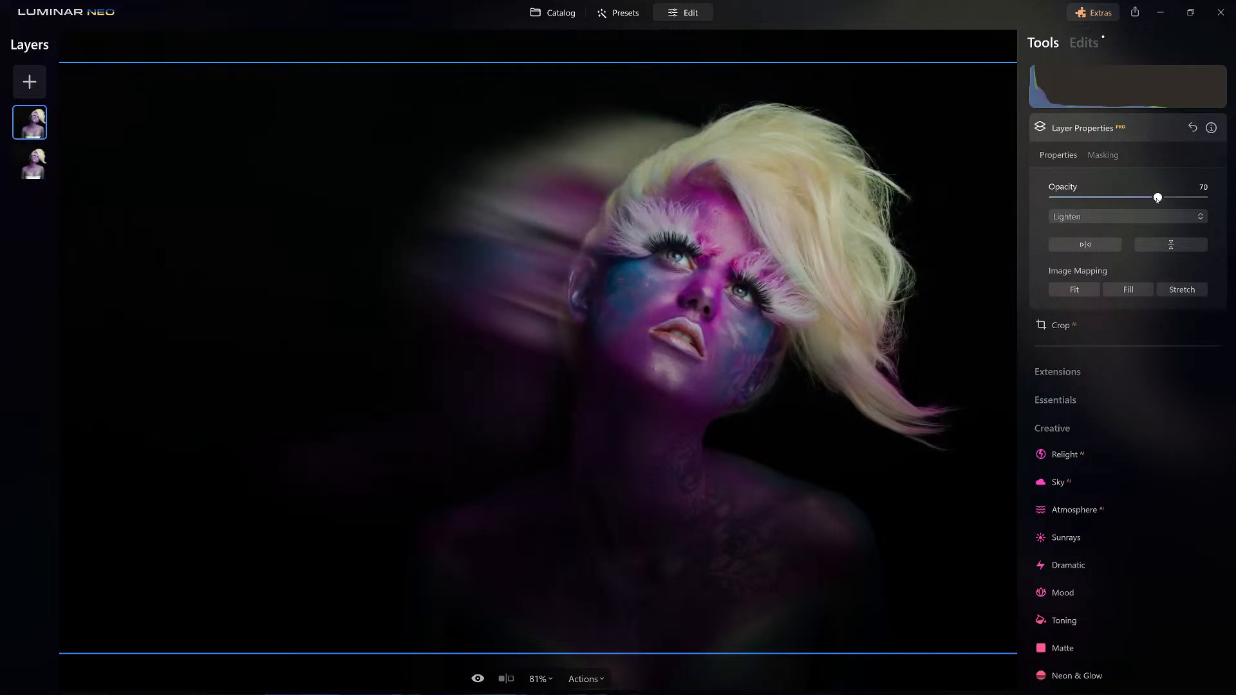
pyautogui.moveTo(1157, 198); pyautogui.dragTo(1168, 198)
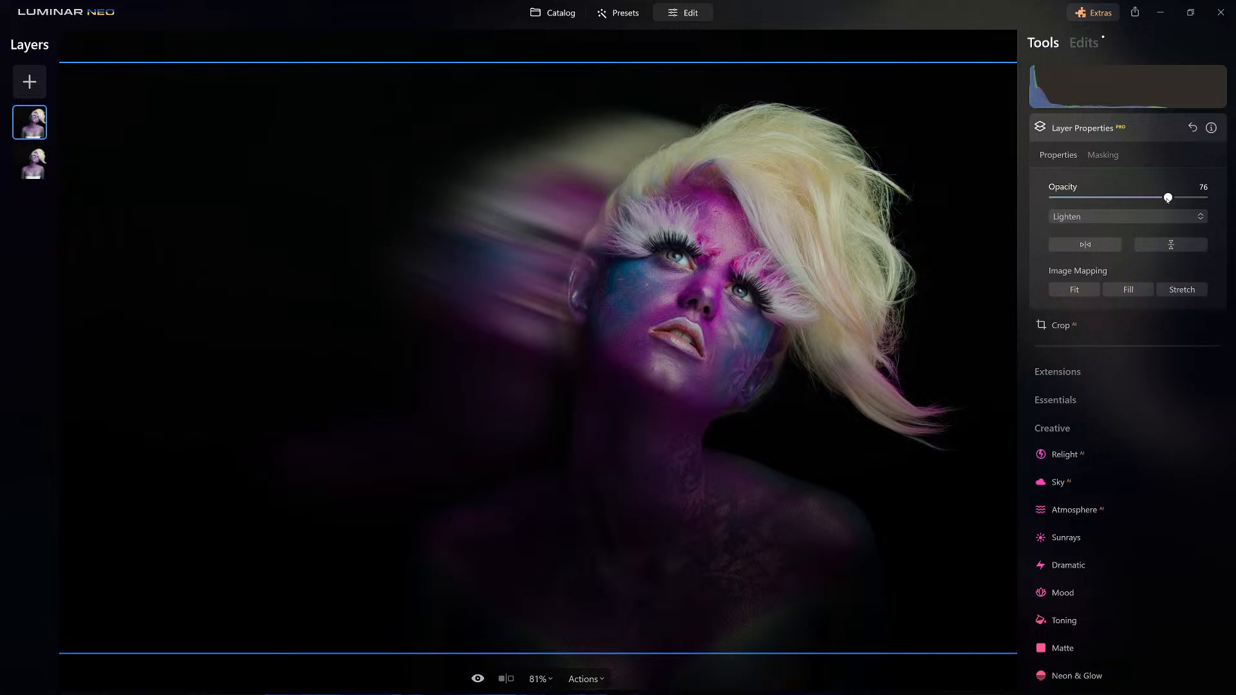
# Add the first Flares overlay as a new layer and compare the Fill and Fit image mappings before settling on Stretch.
pyautogui.click(29, 82)
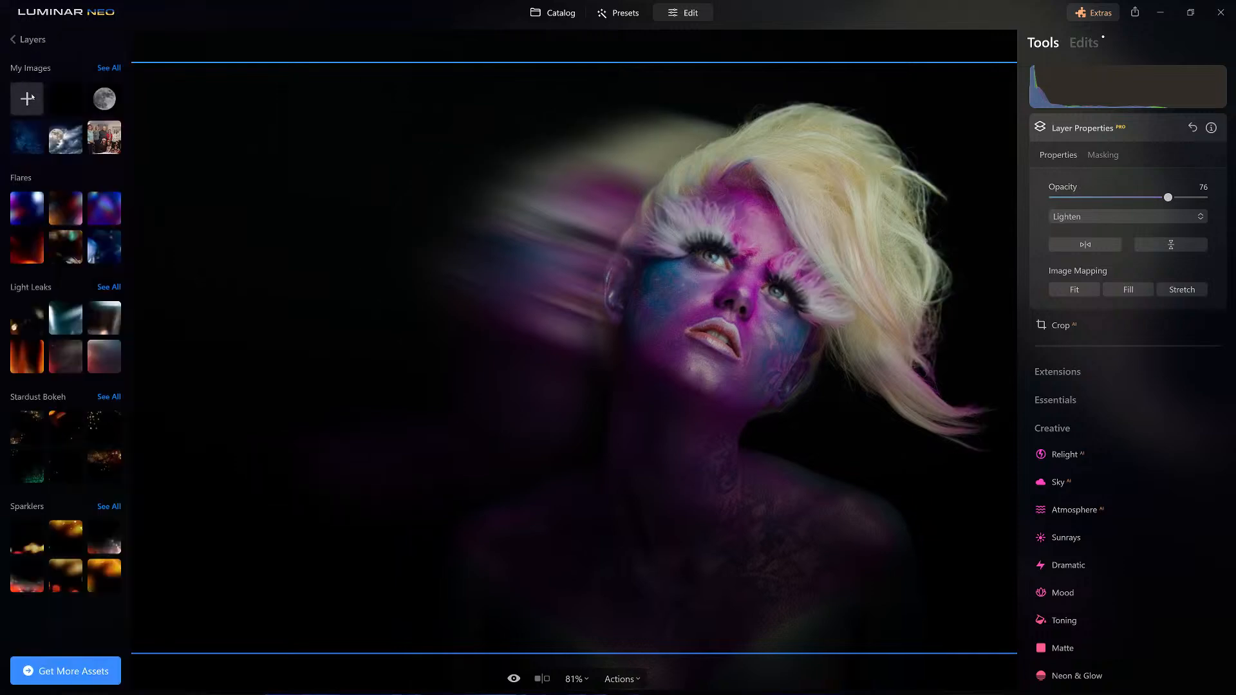
pyautogui.click(25, 206)
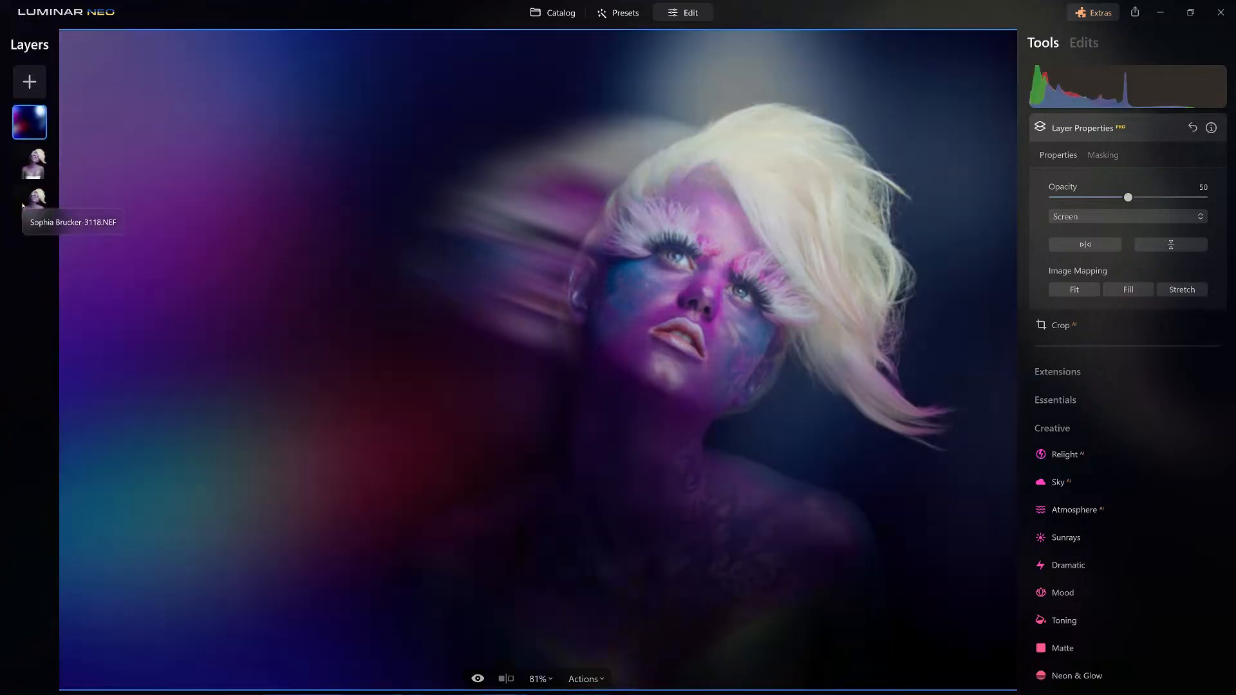
pyautogui.click(1179, 292)
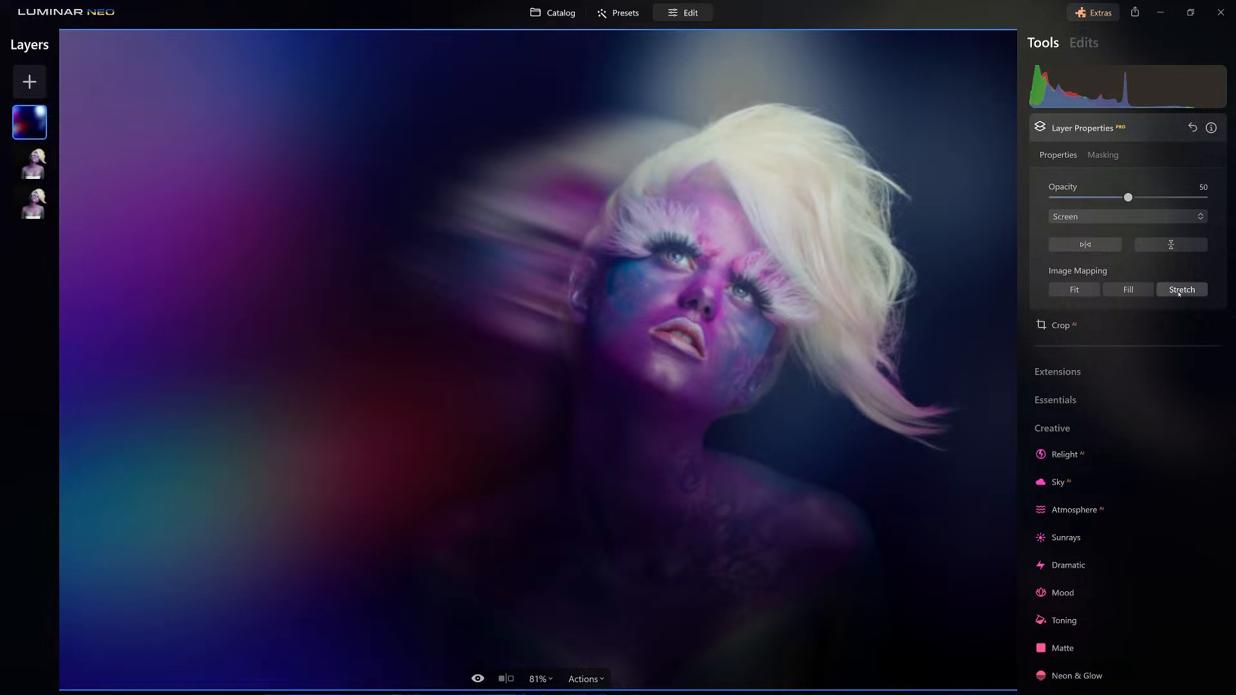
pyautogui.click(1134, 291)
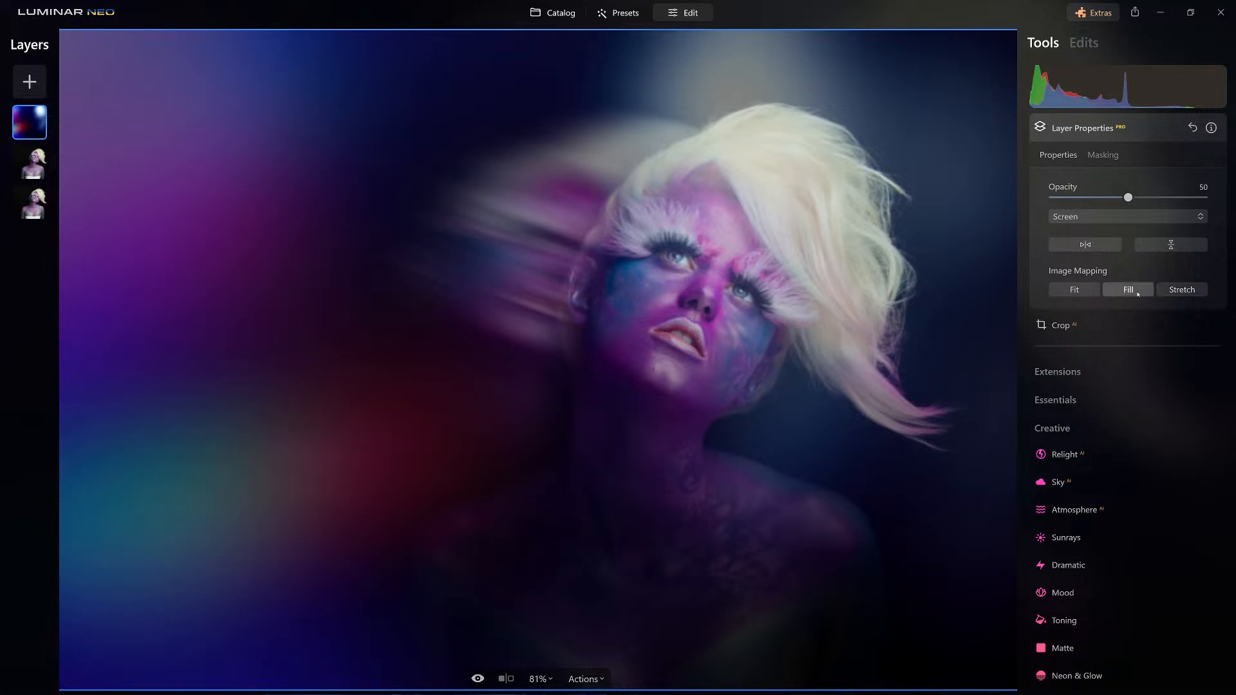
pyautogui.click(1070, 292)
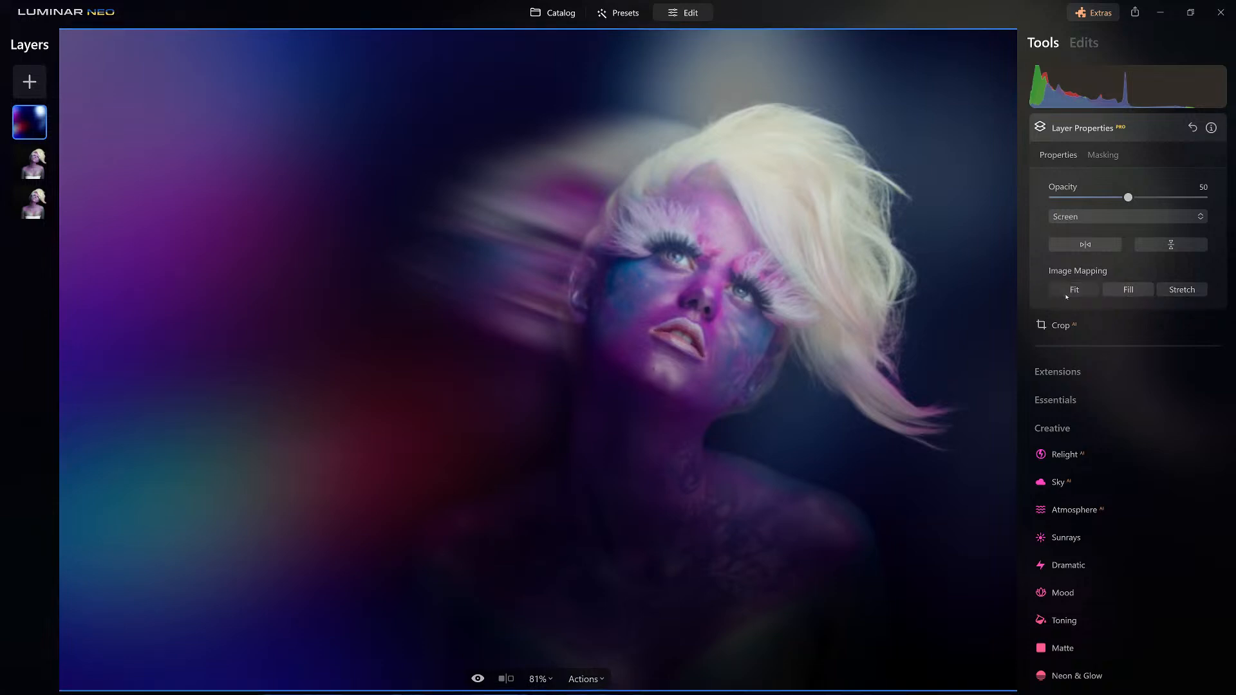
pyautogui.click(1181, 292)
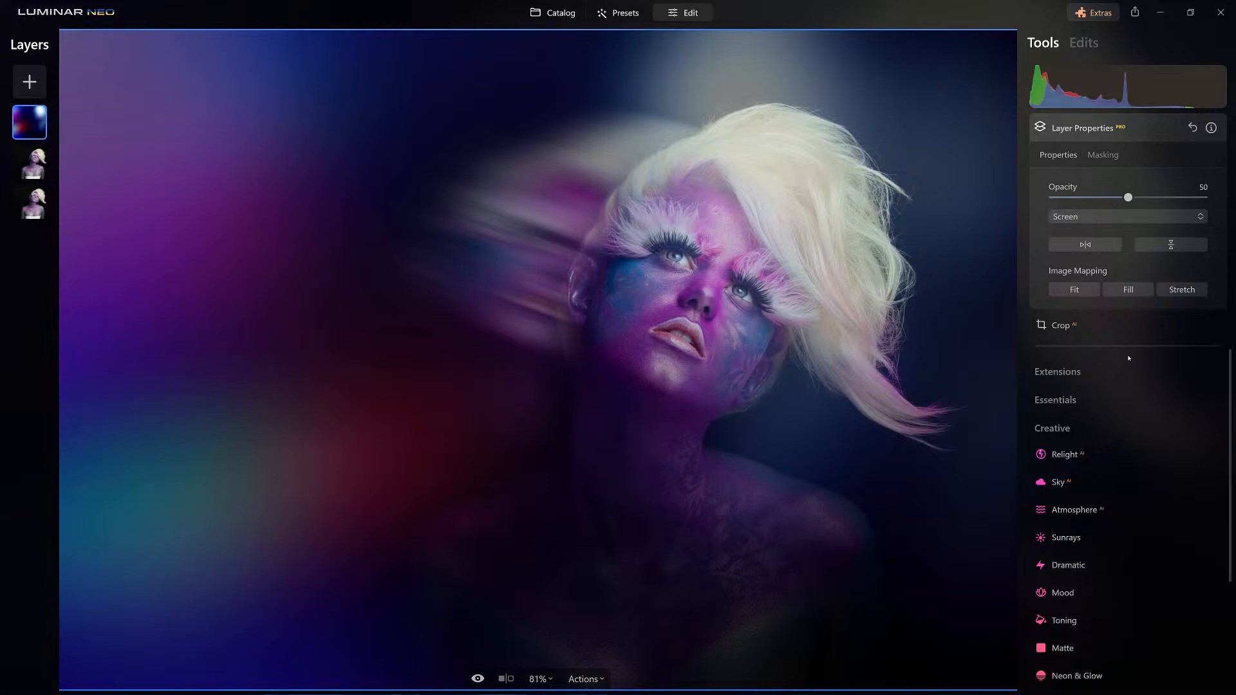
# Add a vignette to the flare layer with amount -56, size 10 and feather 36.
pyautogui.click(1056, 434)
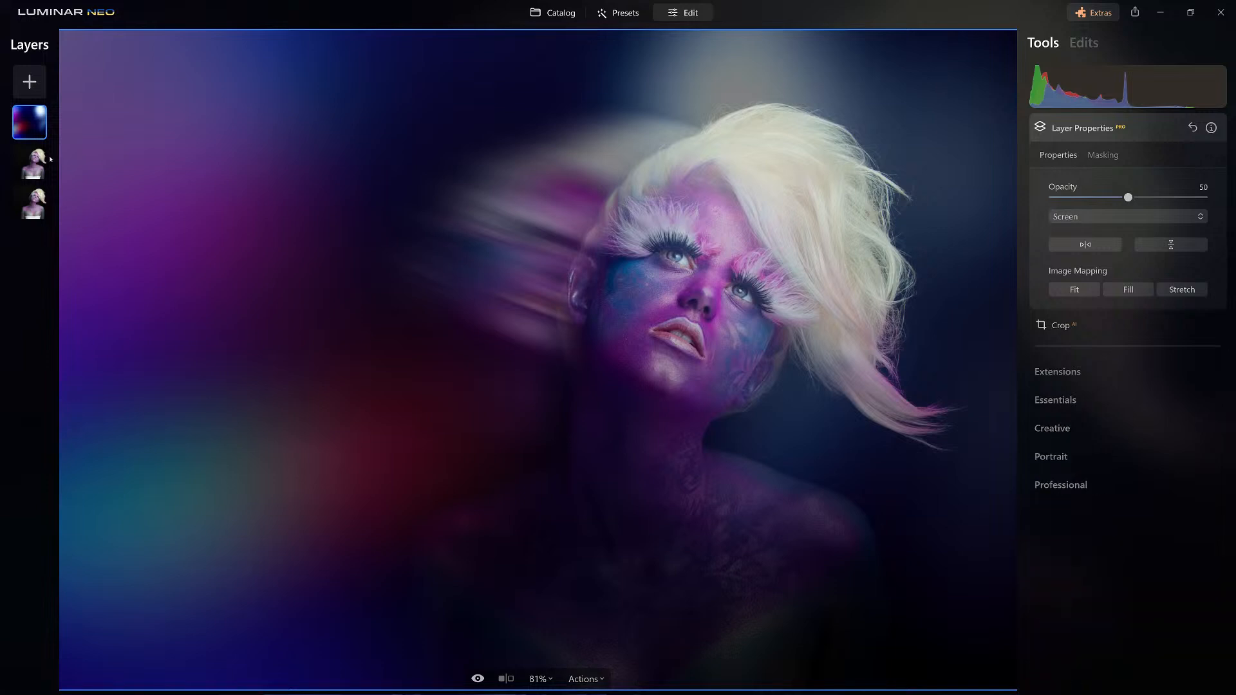
pyautogui.click(1056, 400)
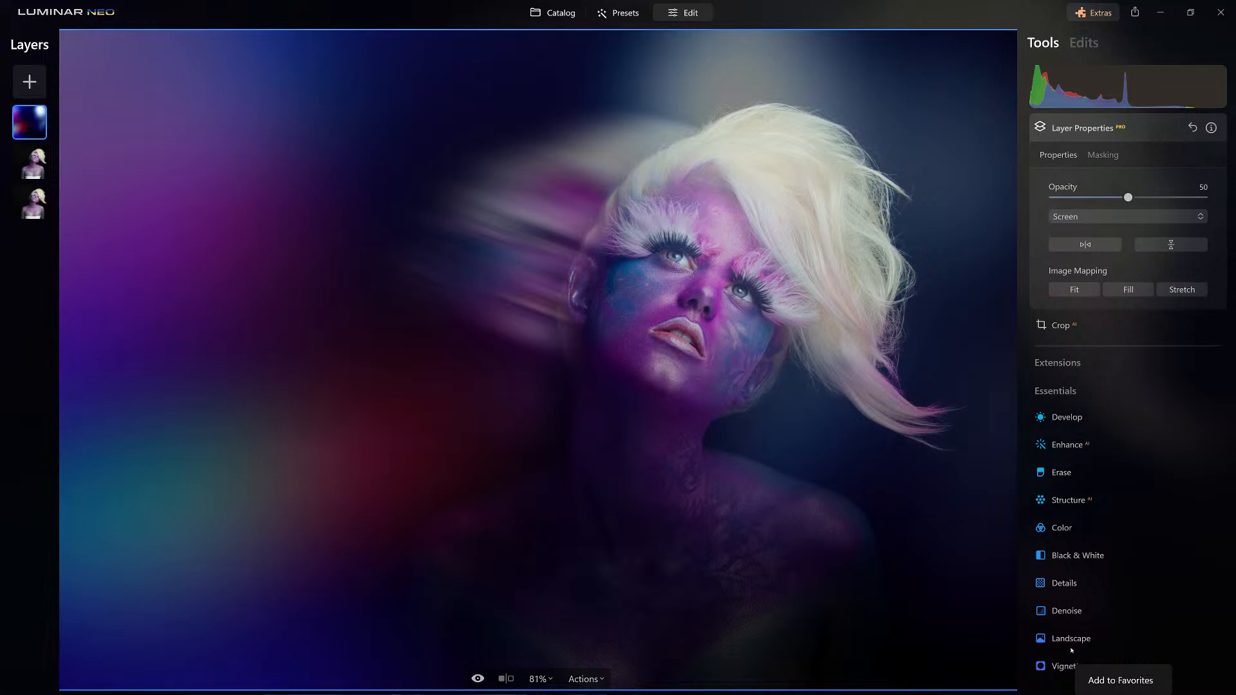
pyautogui.click(1059, 667)
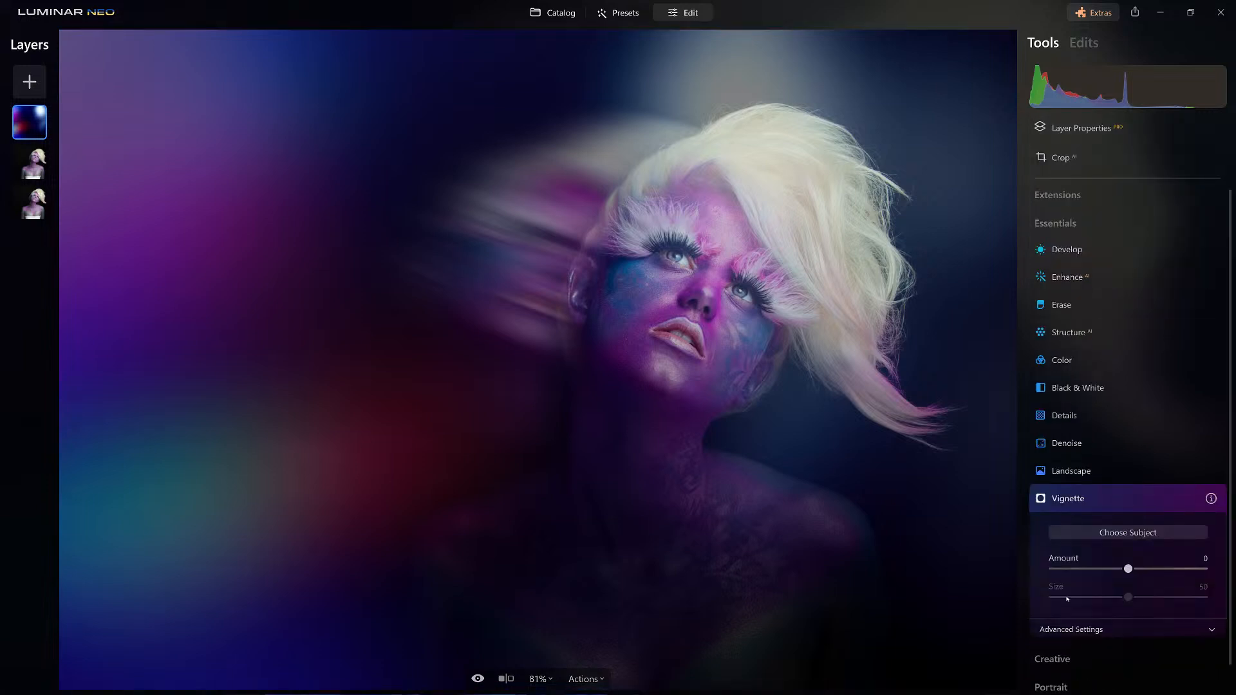
pyautogui.moveTo(1128, 569); pyautogui.dragTo(1070, 603)
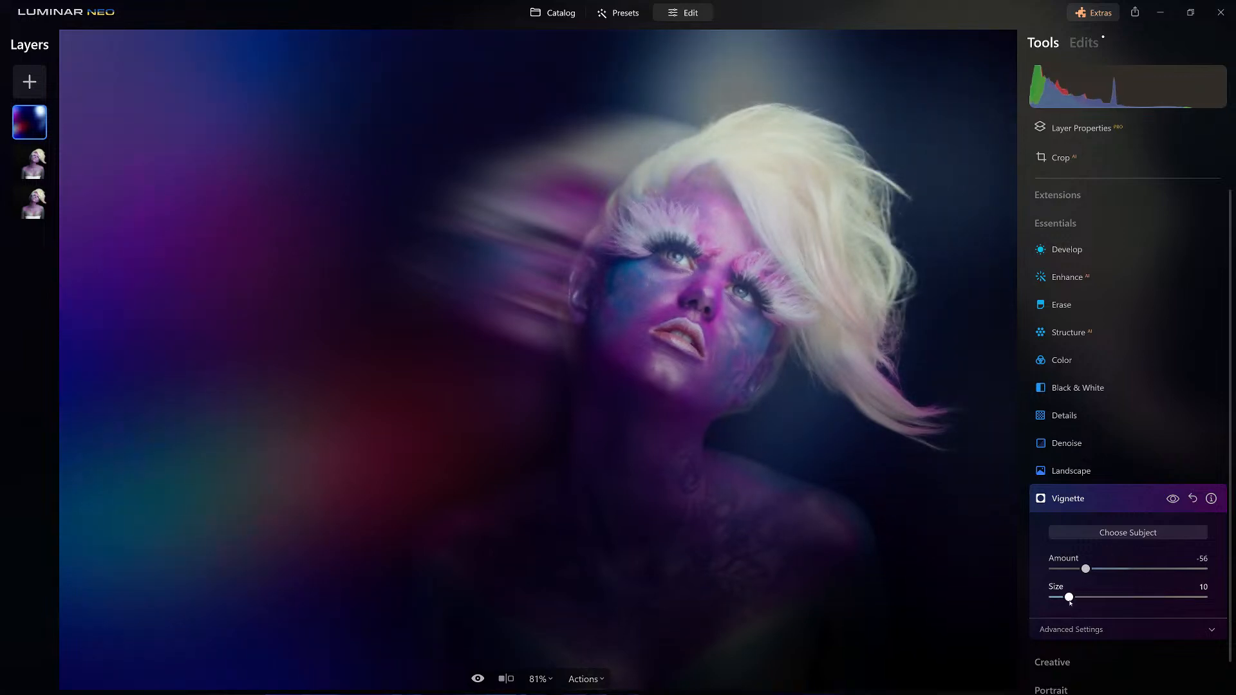
pyautogui.click(1086, 630)
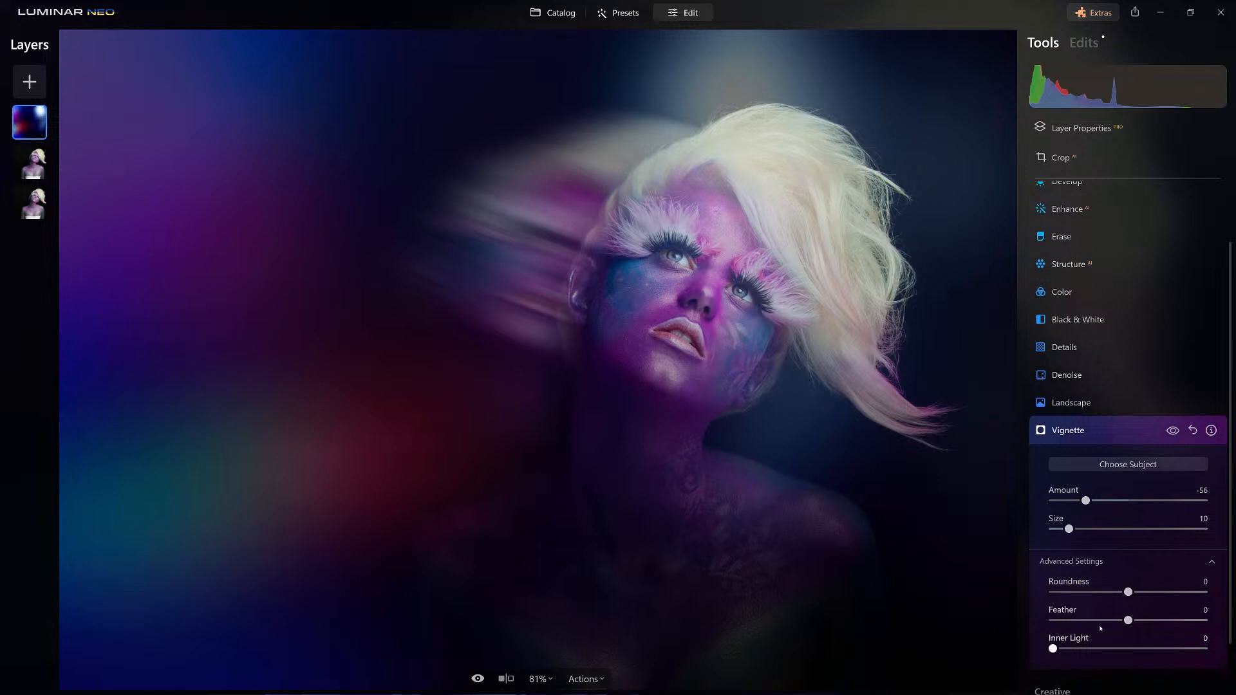
pyautogui.moveTo(1153, 621); pyautogui.dragTo(1159, 622)
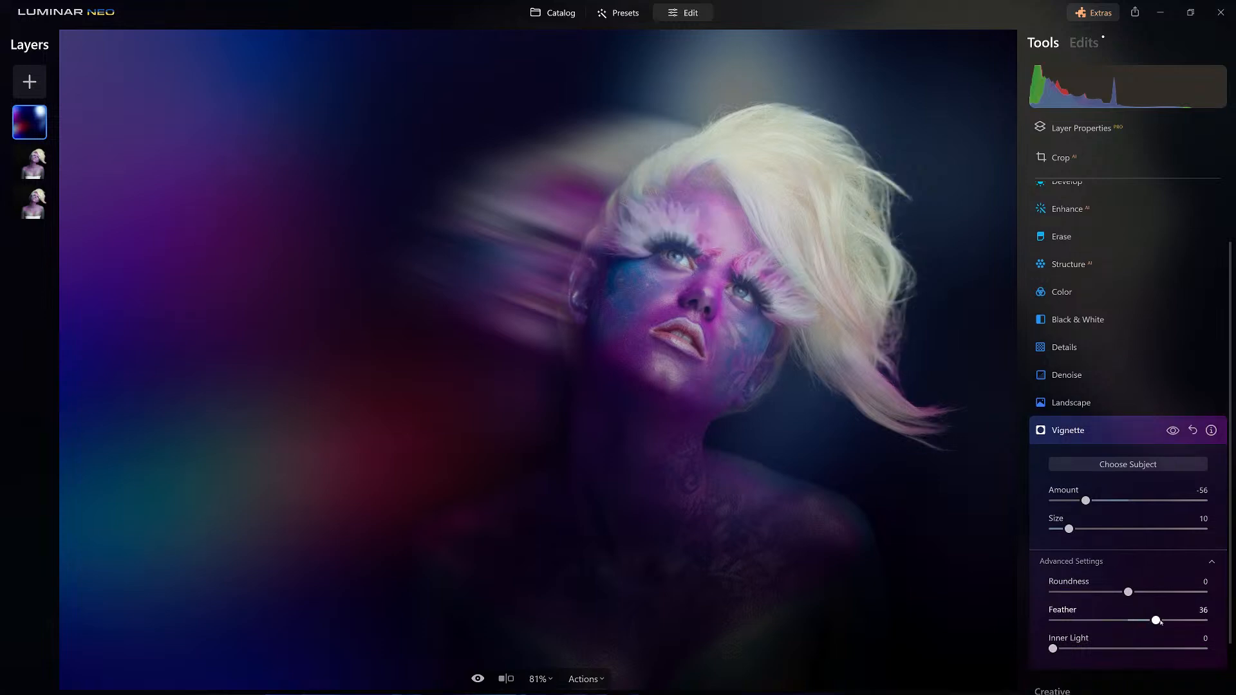
pyautogui.click(1092, 430)
# Add the last previewed Stardust Bokeh overlay as a new layer and shift it slightly to the left.
pyautogui.click(1096, 126)
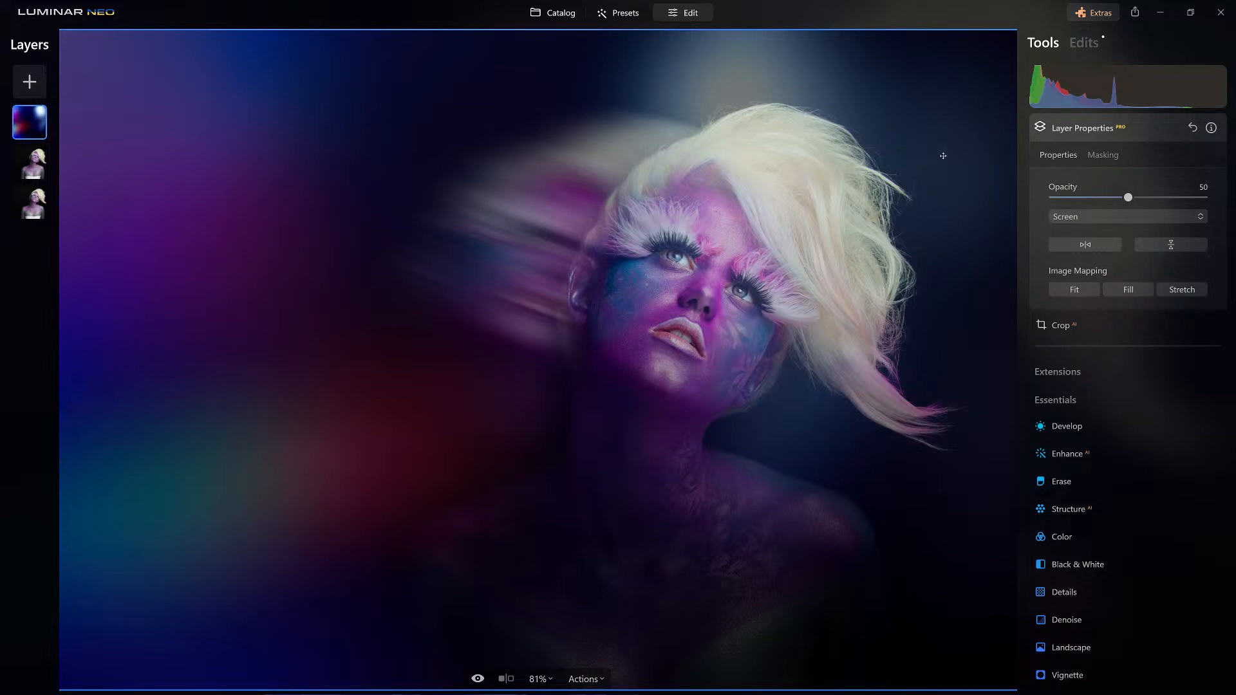
pyautogui.click(29, 83)
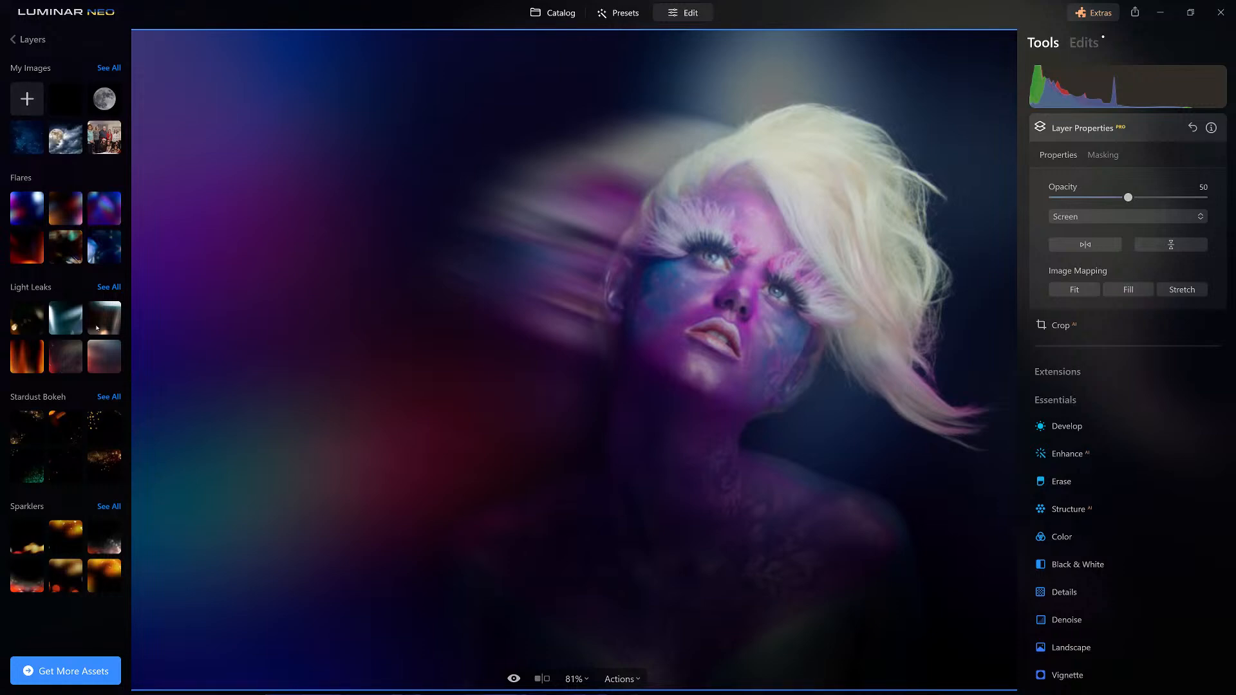
pyautogui.click(106, 464)
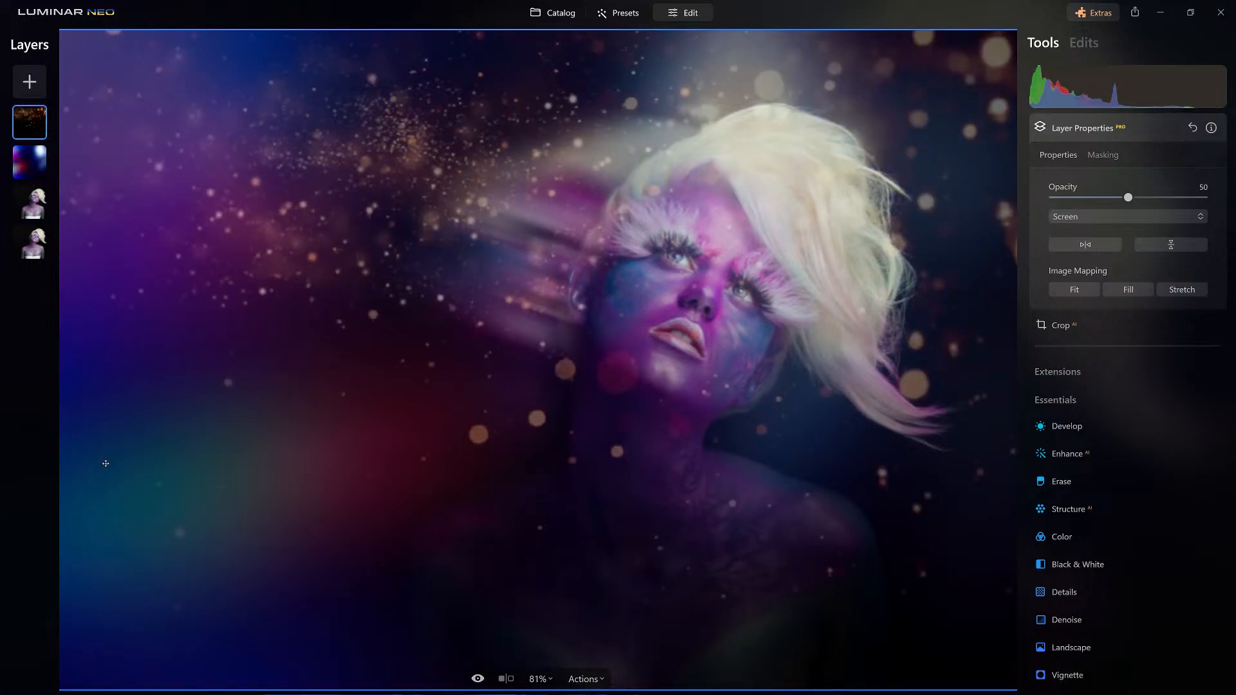
pyautogui.moveTo(723, 243); pyautogui.dragTo(672, 248)
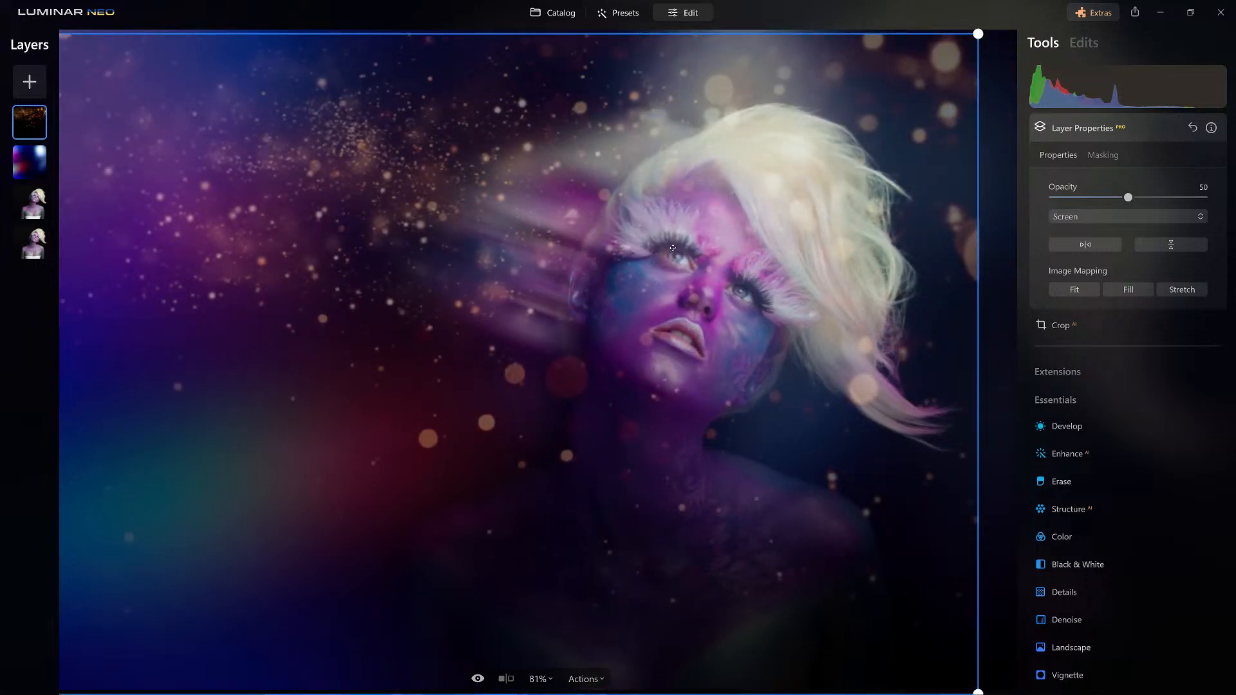
# Erase the bokeh from the woman's face and neck with the layer's mask brush.
pyautogui.click(1102, 155)
pyautogui.click(1068, 182)
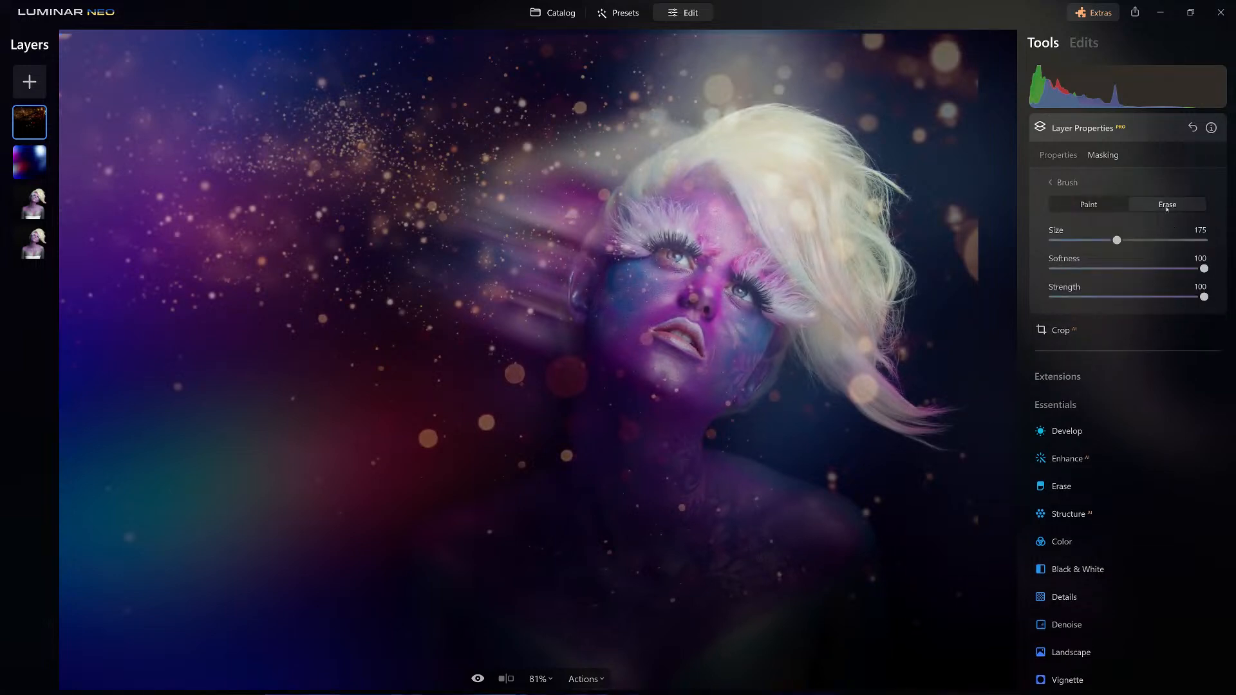
pyautogui.moveTo(681, 194)
pyautogui.mouseDown()
pyautogui.moveTo(638, 269)
pyautogui.moveTo(654, 353)
pyautogui.moveTo(639, 391)
pyautogui.moveTo(720, 203)
pyautogui.moveTo(752, 291)
pyautogui.moveTo(626, 430)
pyautogui.mouseUp()
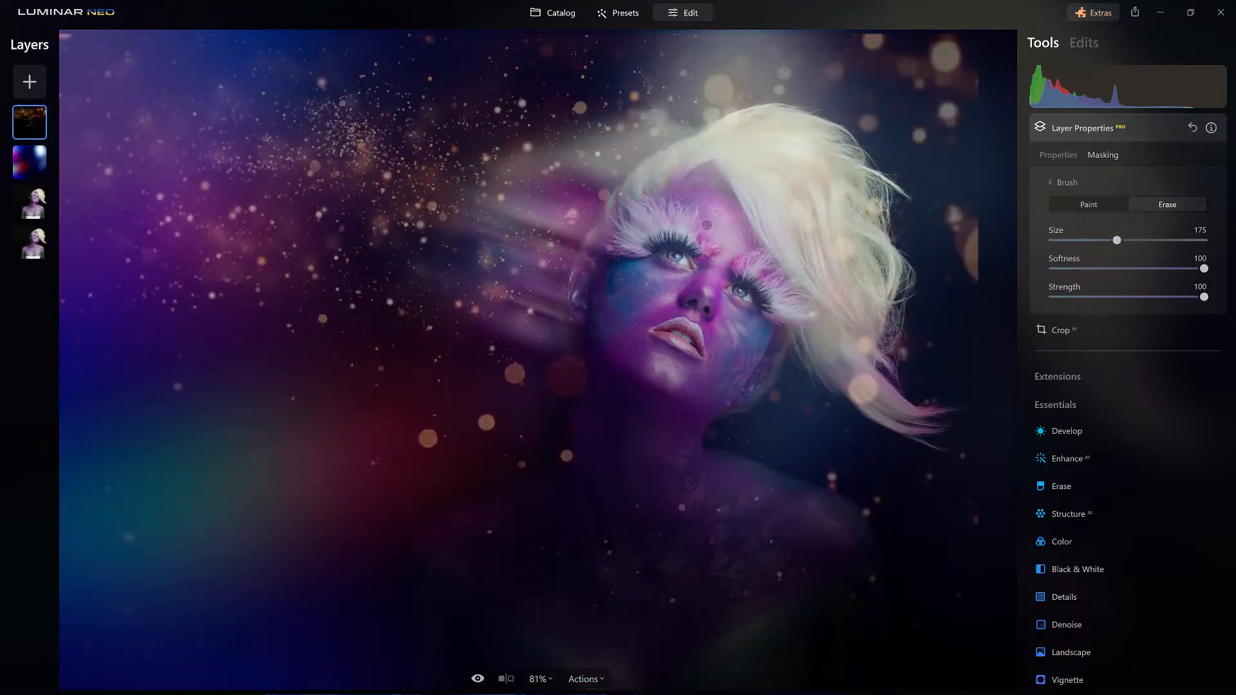
# Reduce the mask eraser's strength to 21 and softly erase more of the bokeh across the motion-blurred hair and the woman's face.
pyautogui.click(1085, 297)
pyautogui.moveTo(521, 258)
pyautogui.mouseDown()
pyautogui.moveTo(486, 290)
pyautogui.moveTo(572, 155)
pyautogui.moveTo(508, 284)
pyautogui.moveTo(580, 144)
pyautogui.mouseUp()
pyautogui.moveTo(468, 289); pyautogui.dragTo(729, 250)
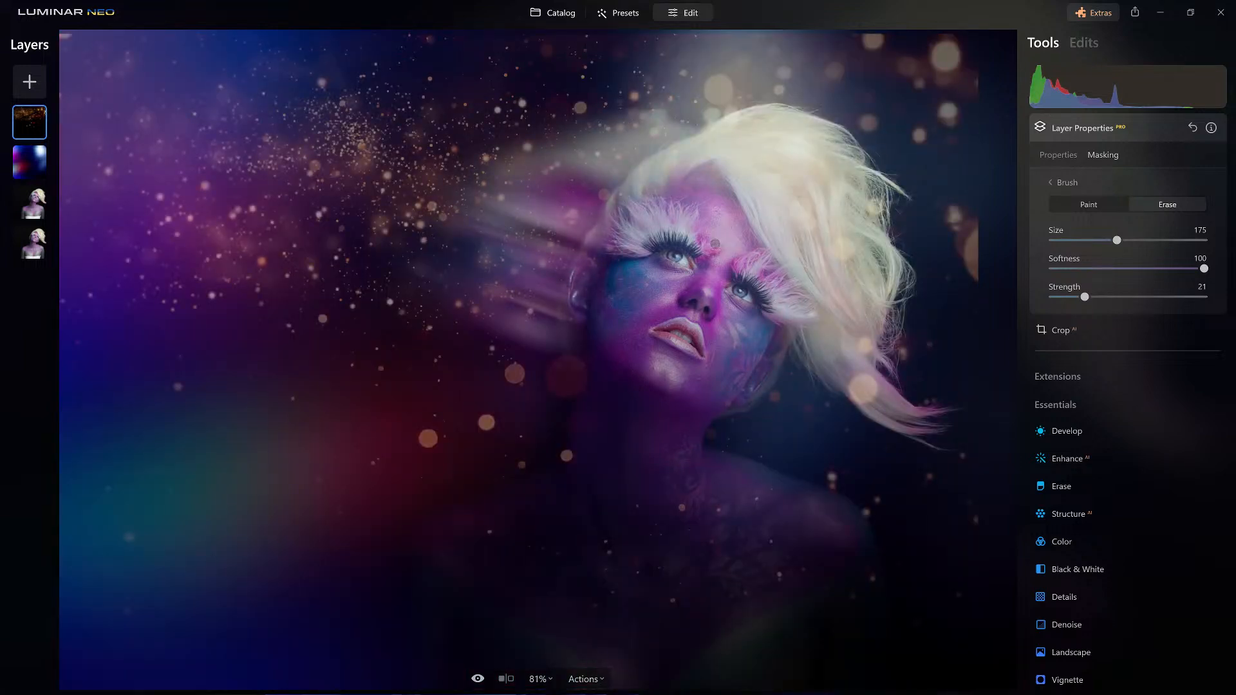
pyautogui.hotkey('ctrl', '-')
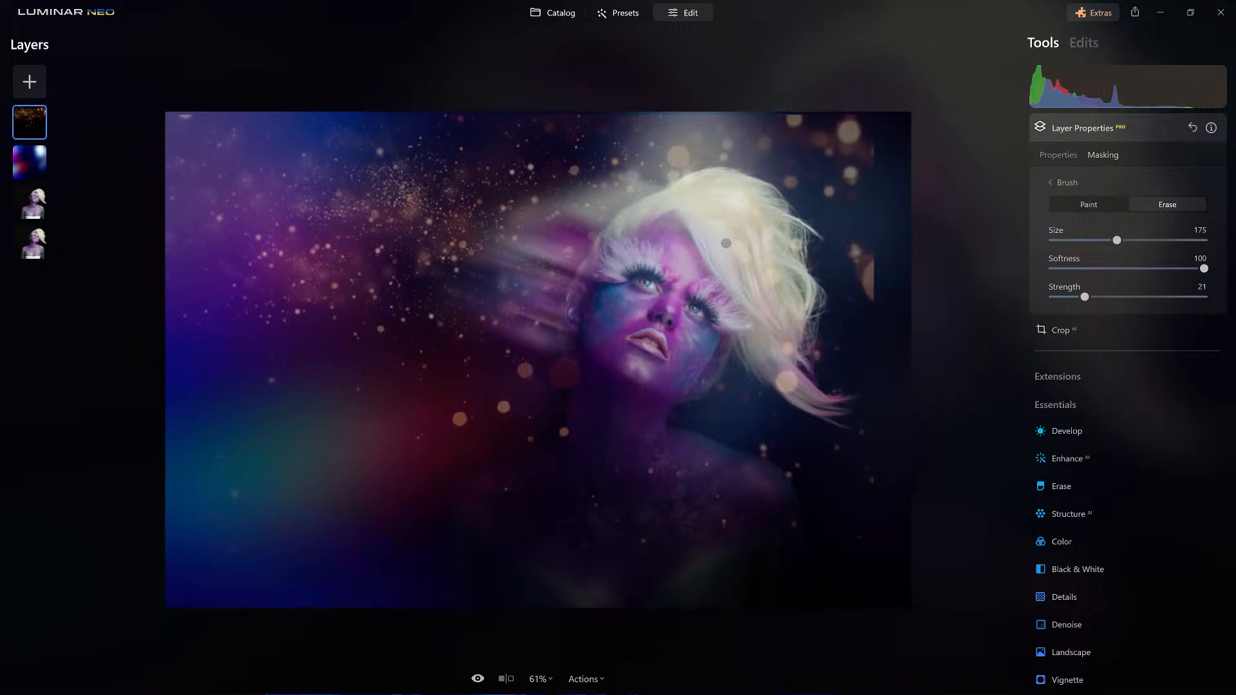
pyautogui.click(1115, 126)
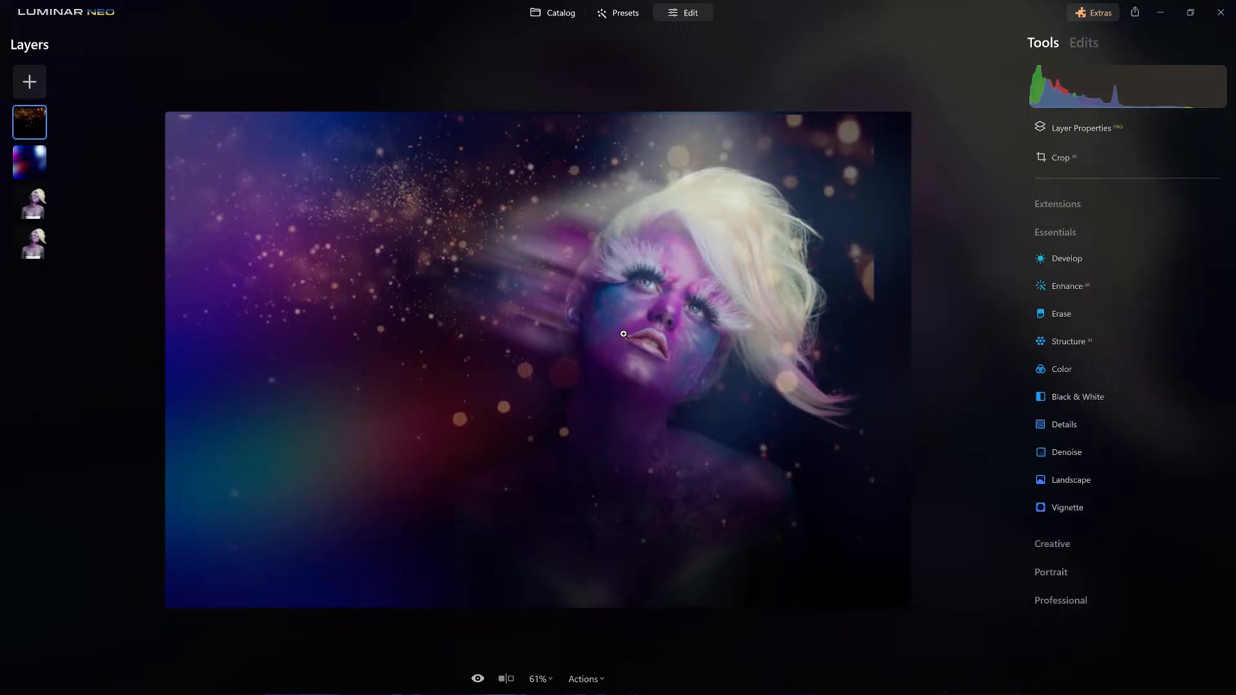
# Export the composite as a JPEG to the _Complete folder, adding _Temp to the end of the file name.
pyautogui.click(674, 358)
pyautogui.scroll(3, 673, 358)
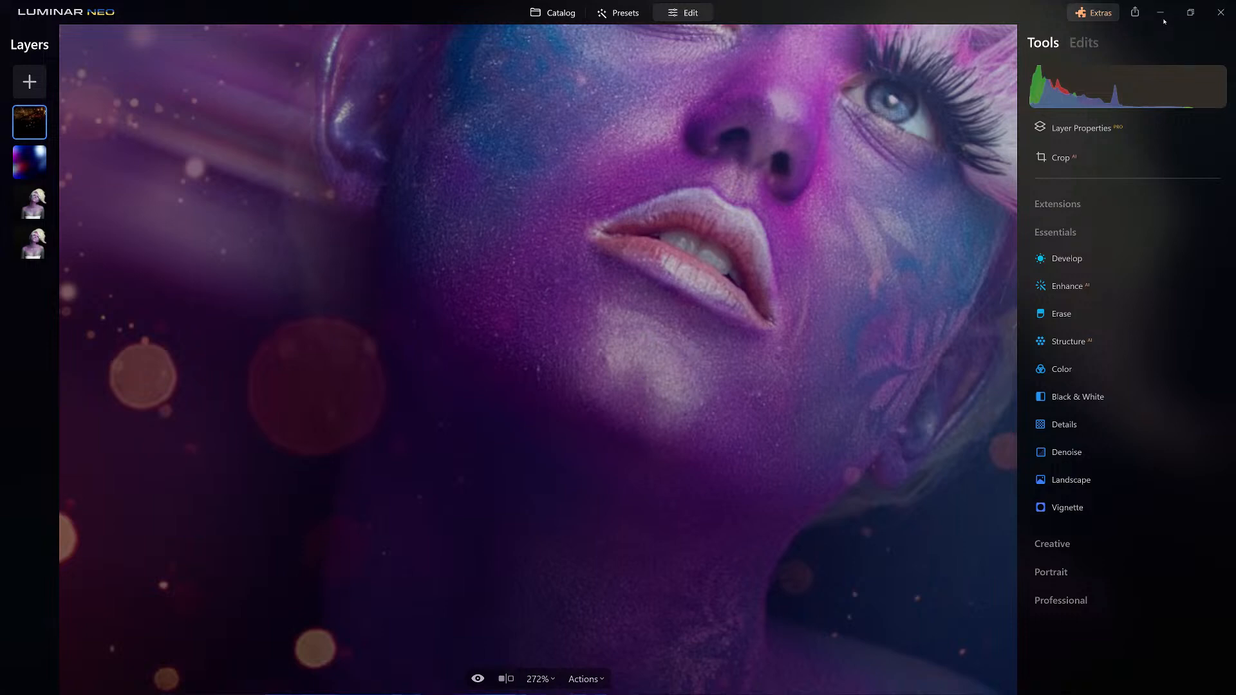
pyautogui.click(1136, 15)
pyautogui.click(1100, 86)
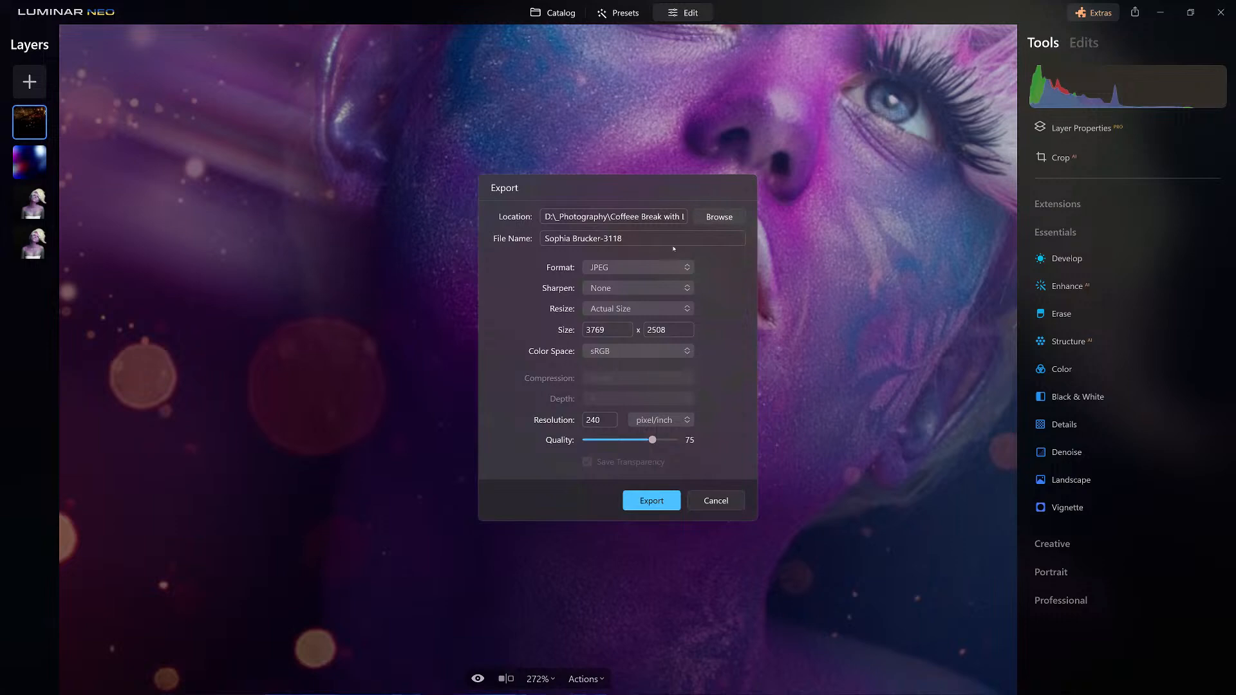
pyautogui.write('_Temp')
pyautogui.click(711, 219)
pyautogui.doubleClick(712, 220)
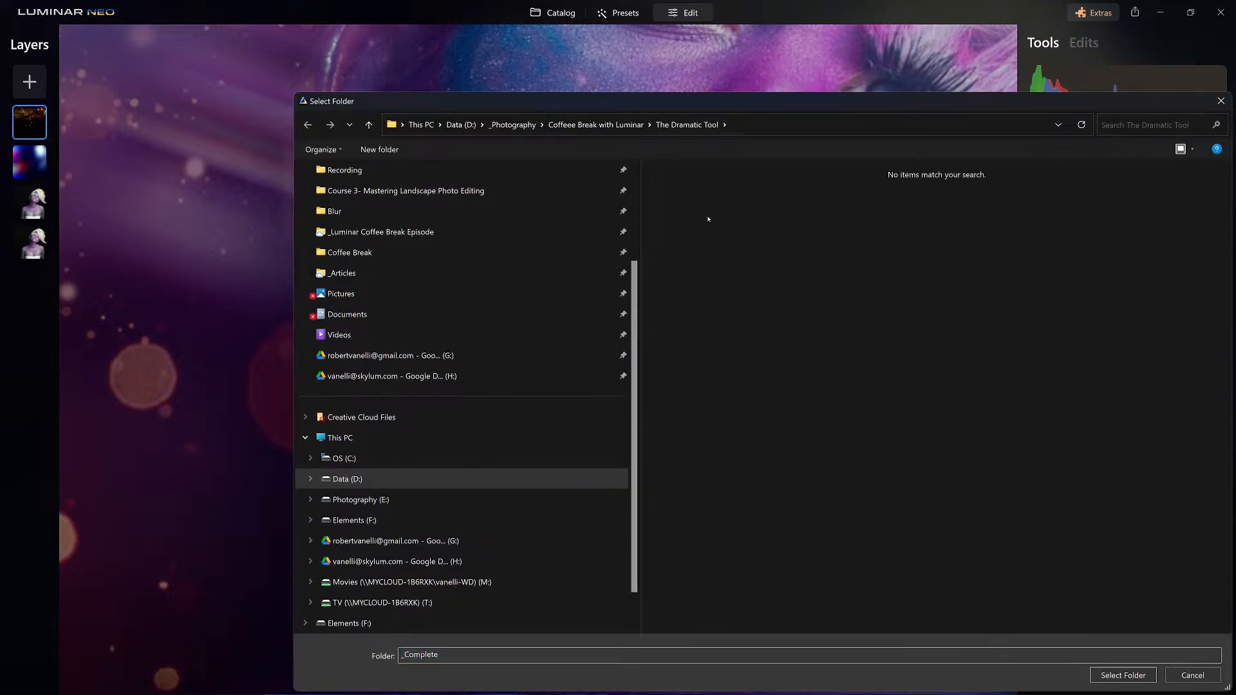
pyautogui.click(1116, 675)
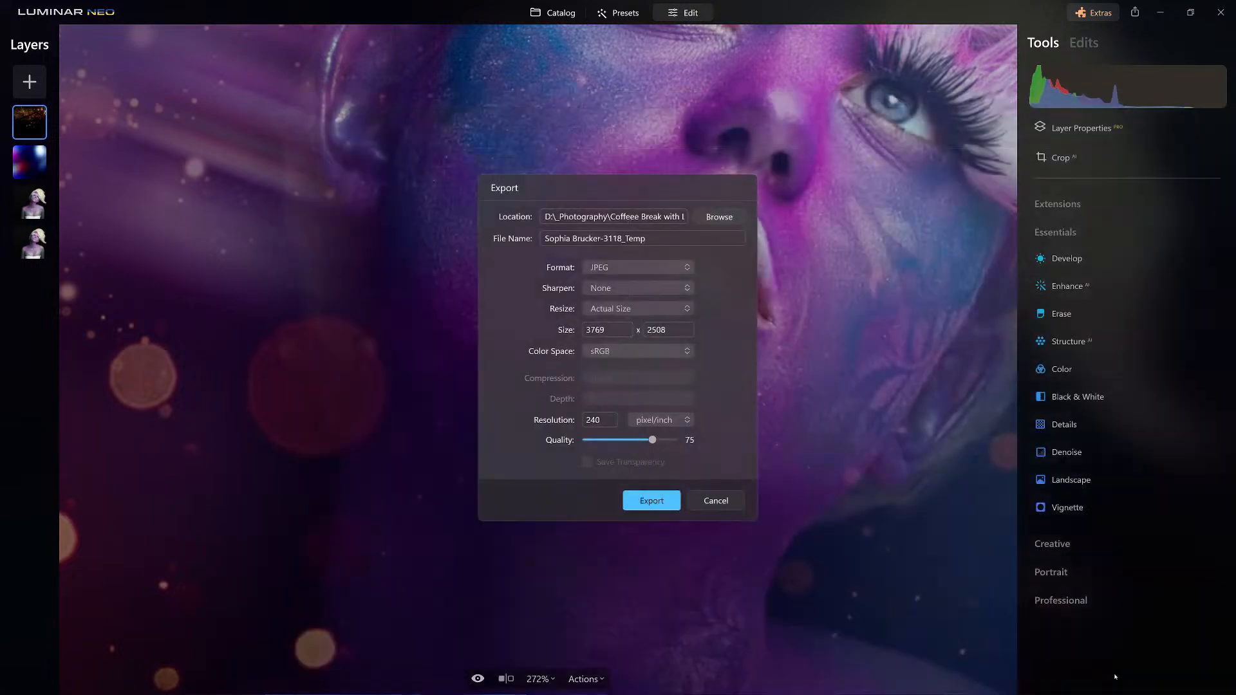
pyautogui.click(649, 500)
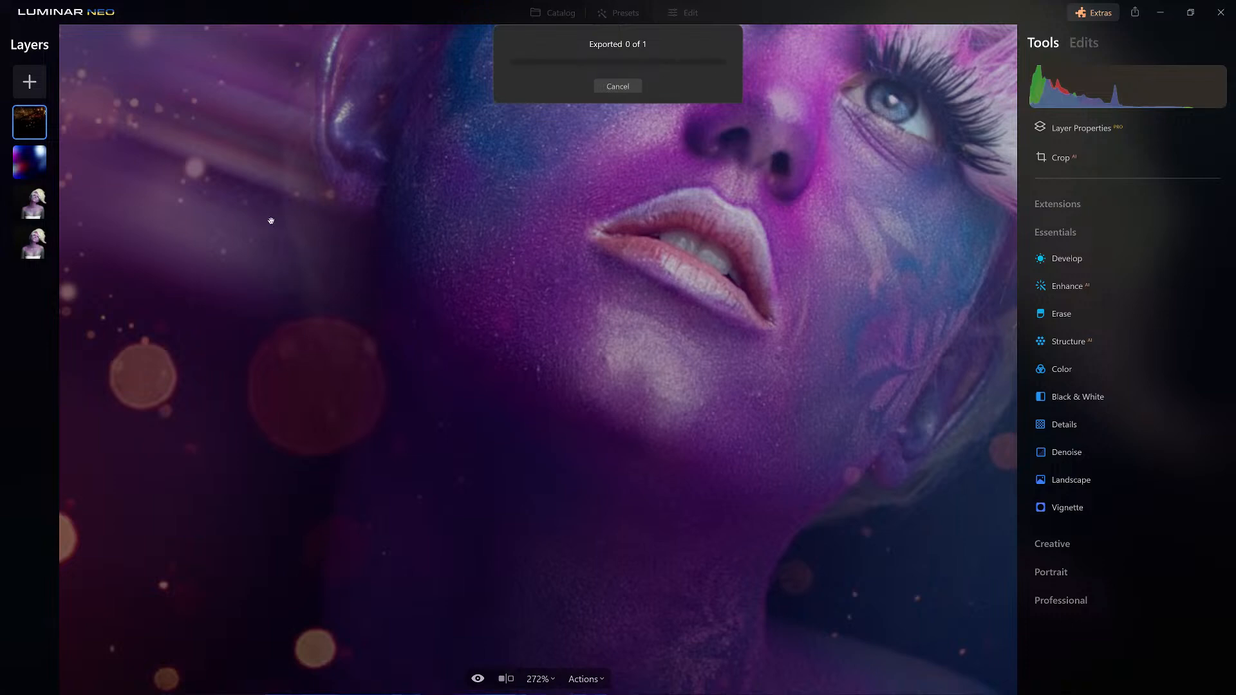
# Find the exported _Temp image in the catalog's _Complete folder and open it for editing.
pyautogui.scroll(-1, 271, 221)
pyautogui.press('g')
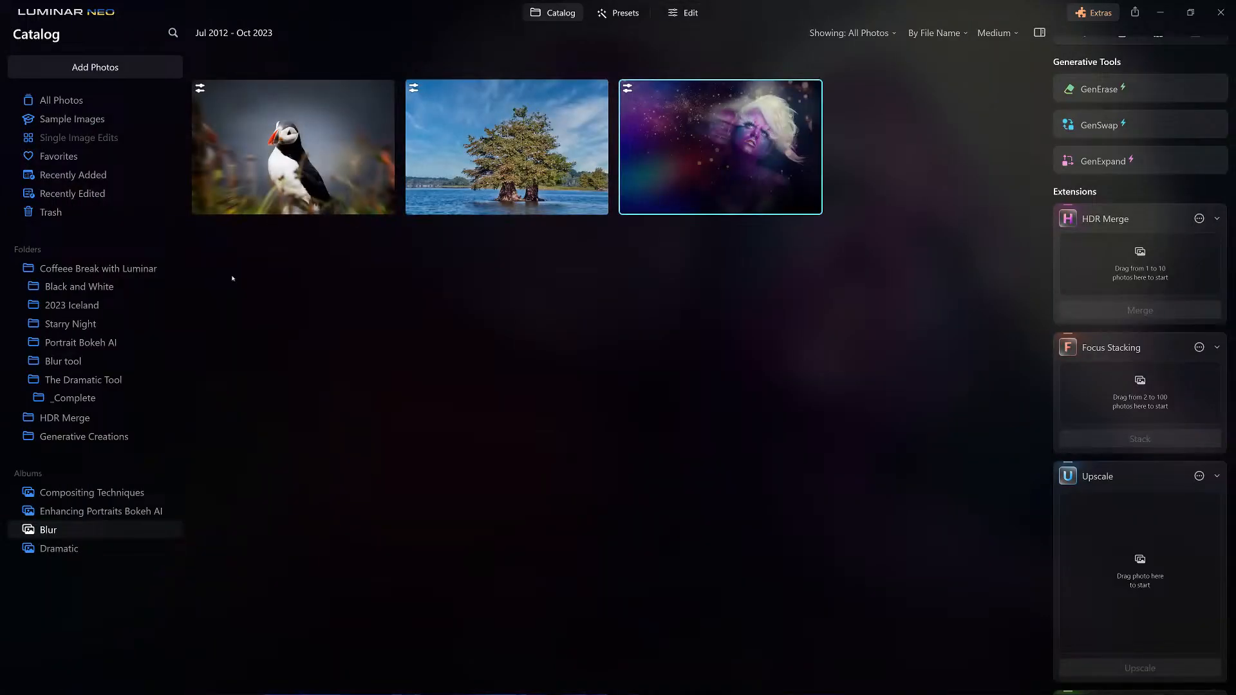
pyautogui.click(70, 402)
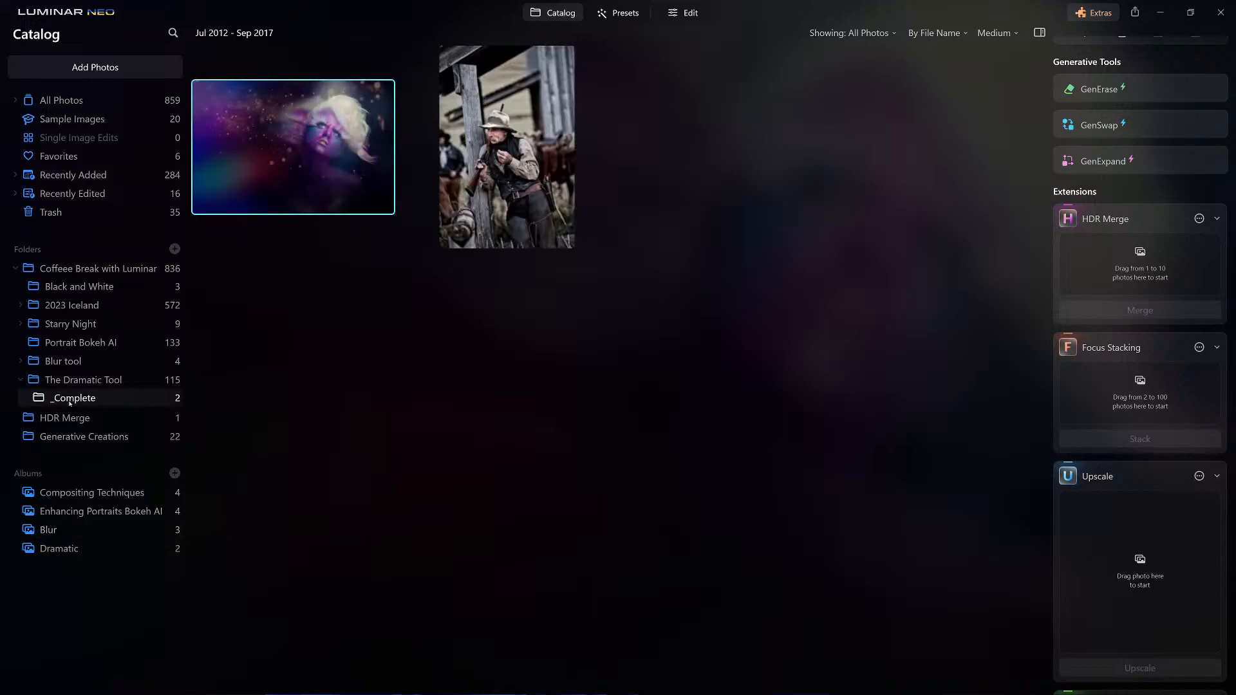
pyautogui.doubleClick(285, 116)
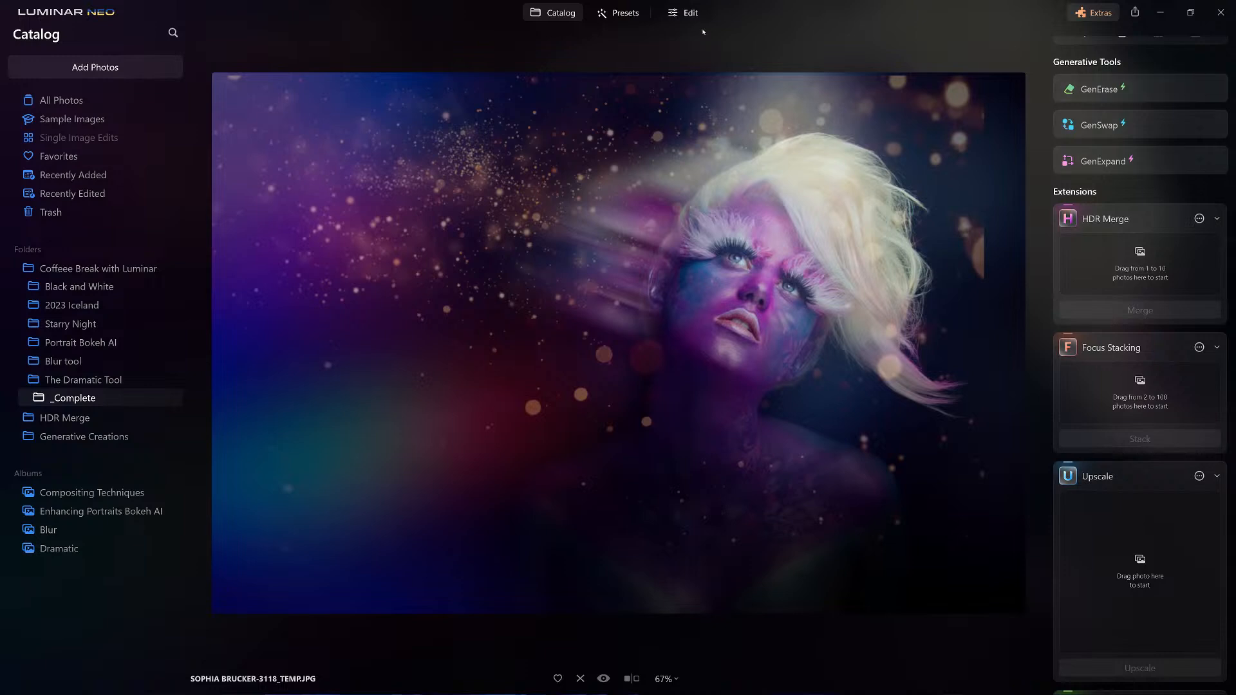
pyautogui.click(683, 12)
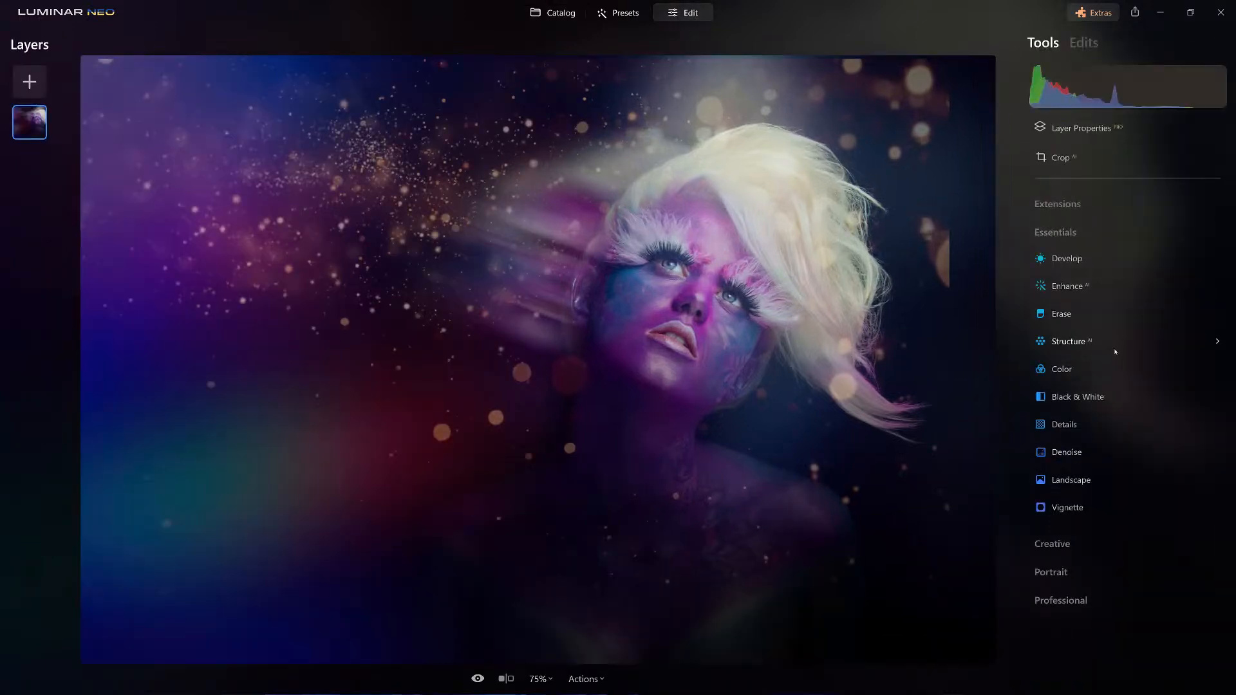
# Add a vignette centred on the woman's face with amount -84 and size 48.
pyautogui.click(1072, 508)
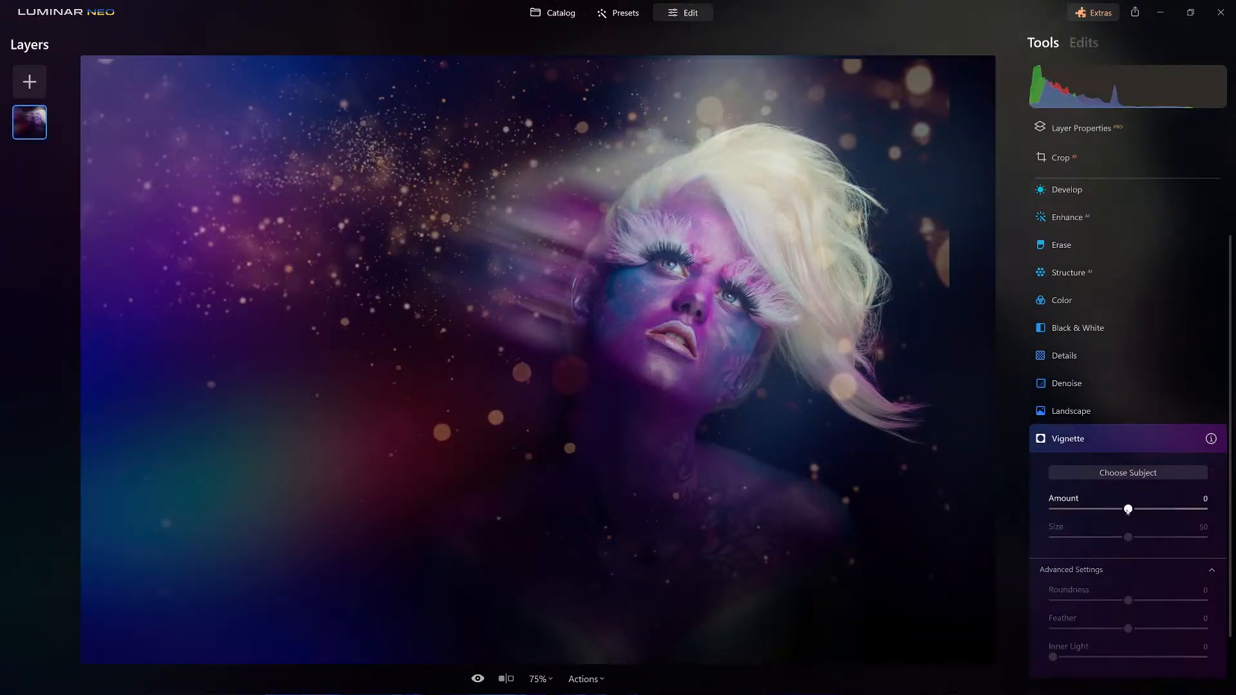
pyautogui.moveTo(1128, 500); pyautogui.dragTo(1069, 505)
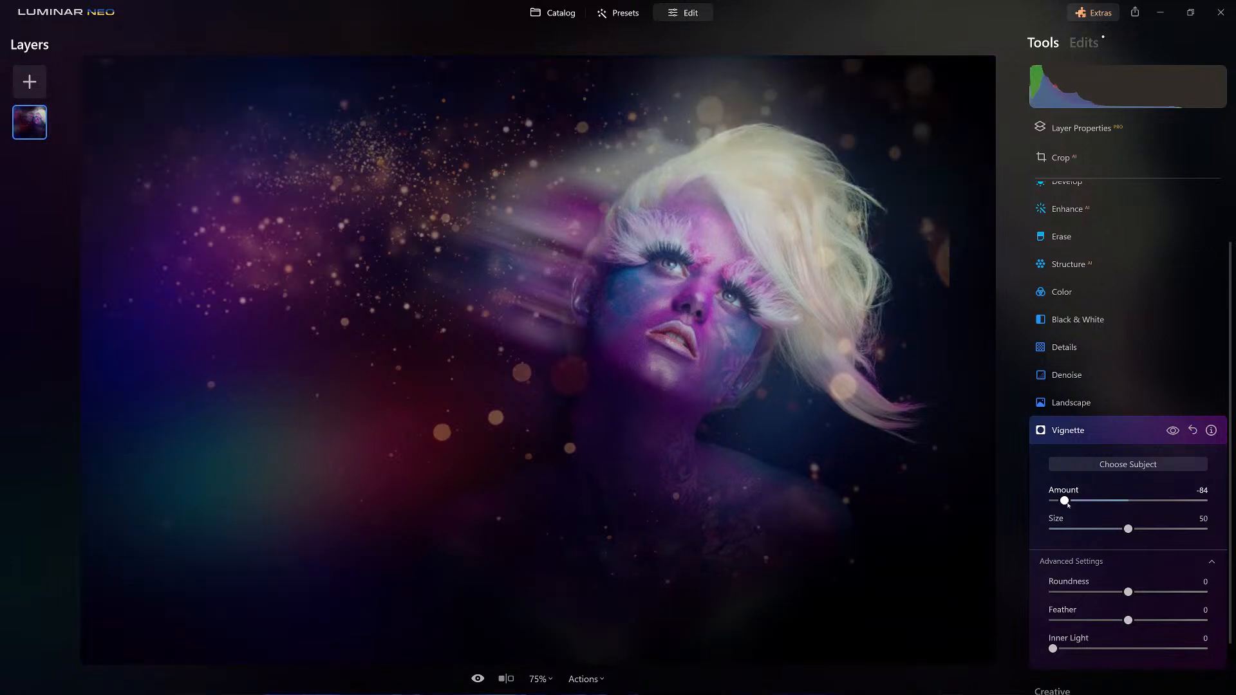
pyautogui.moveTo(1128, 529)
pyautogui.mouseDown()
pyautogui.moveTo(1091, 529)
pyautogui.moveTo(1108, 529)
pyautogui.mouseUp()
pyautogui.click(1125, 528)
pyautogui.click(712, 308)
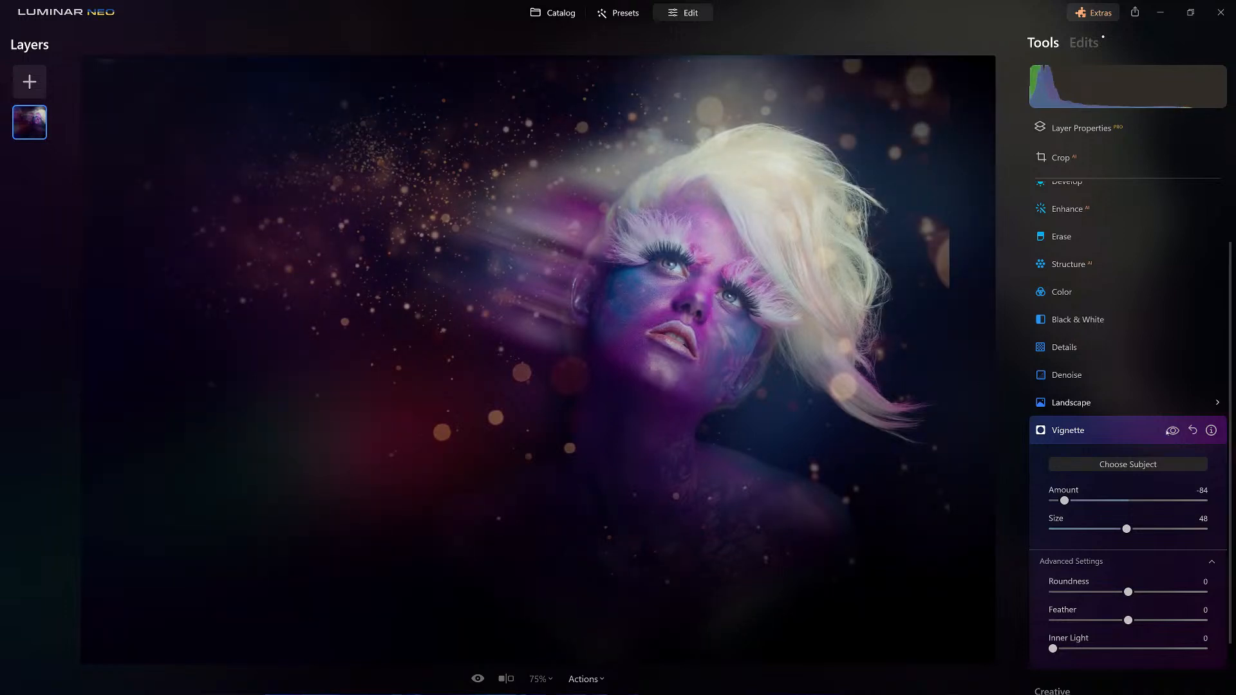
pyautogui.click(1131, 438)
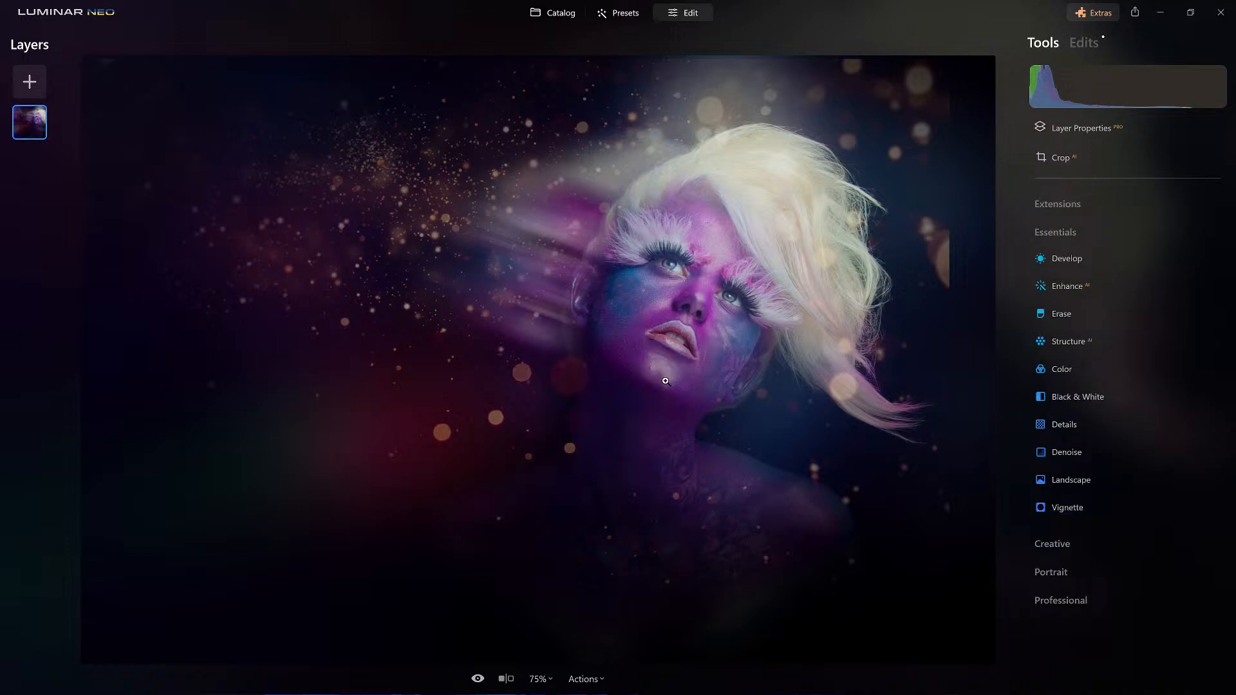
# Duplicate the image layer, lower the copy's opacity to 41 and shift it slightly up and to the left over the face.
pyautogui.rightClick(19, 121)
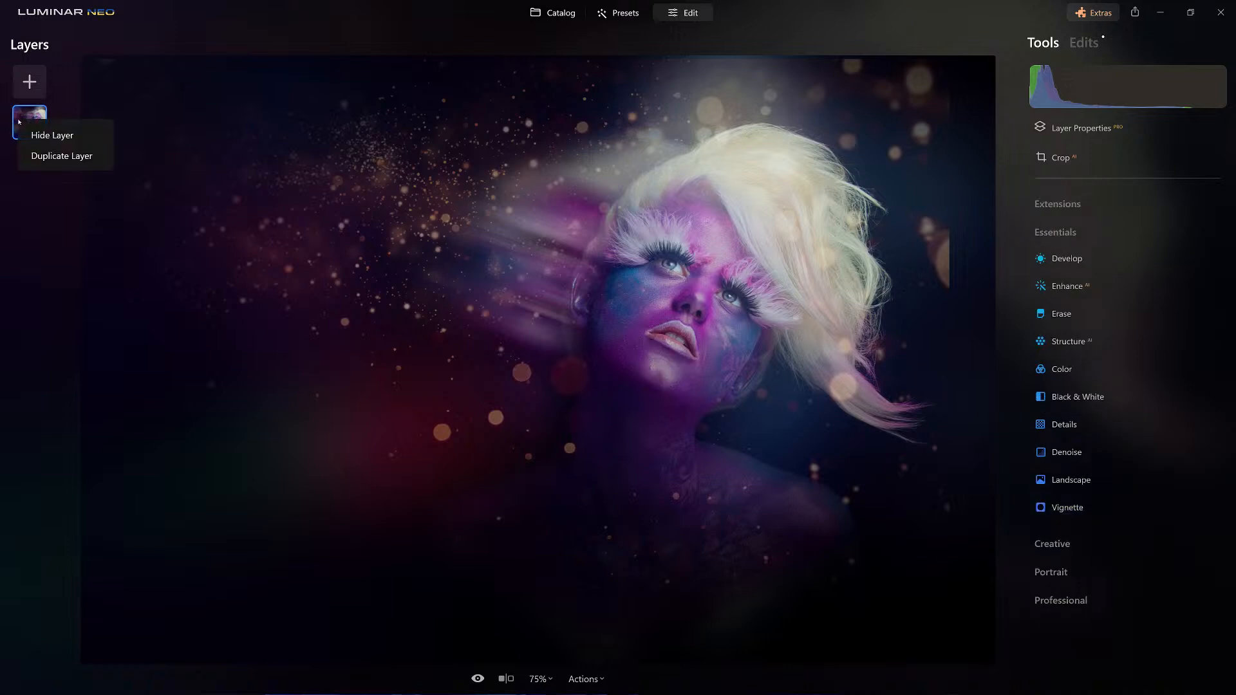
pyautogui.click(53, 155)
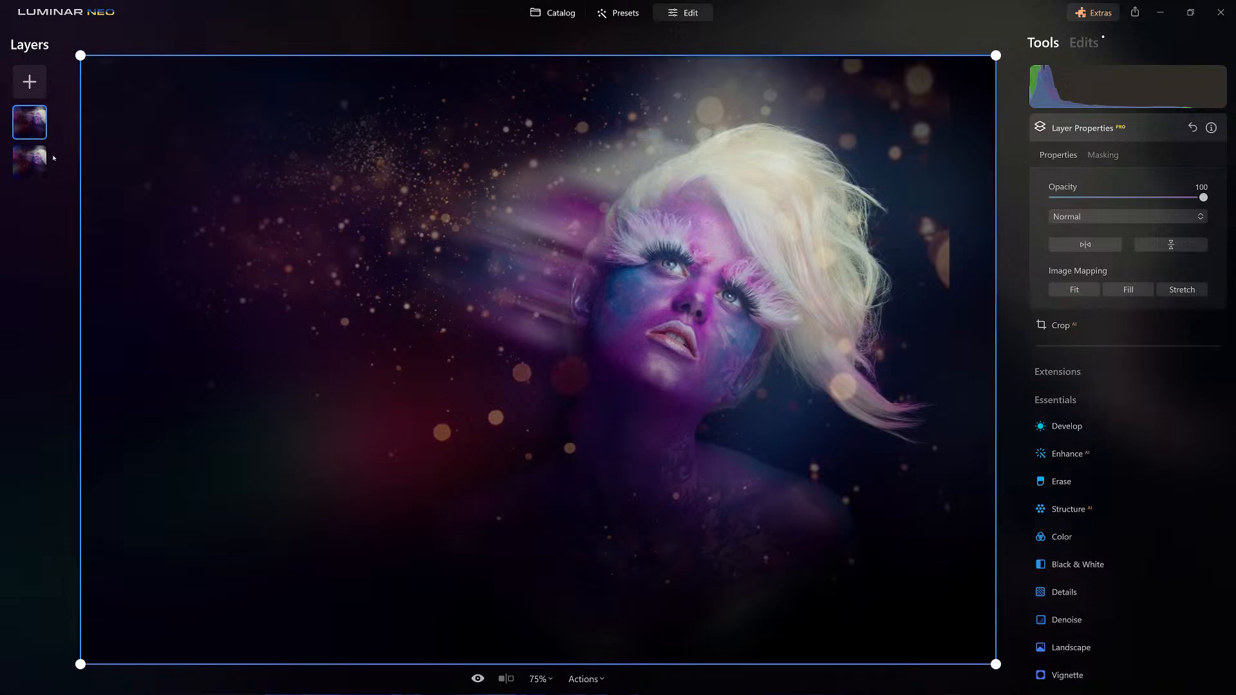
pyautogui.click(1130, 198)
pyautogui.scroll(5, 715, 366)
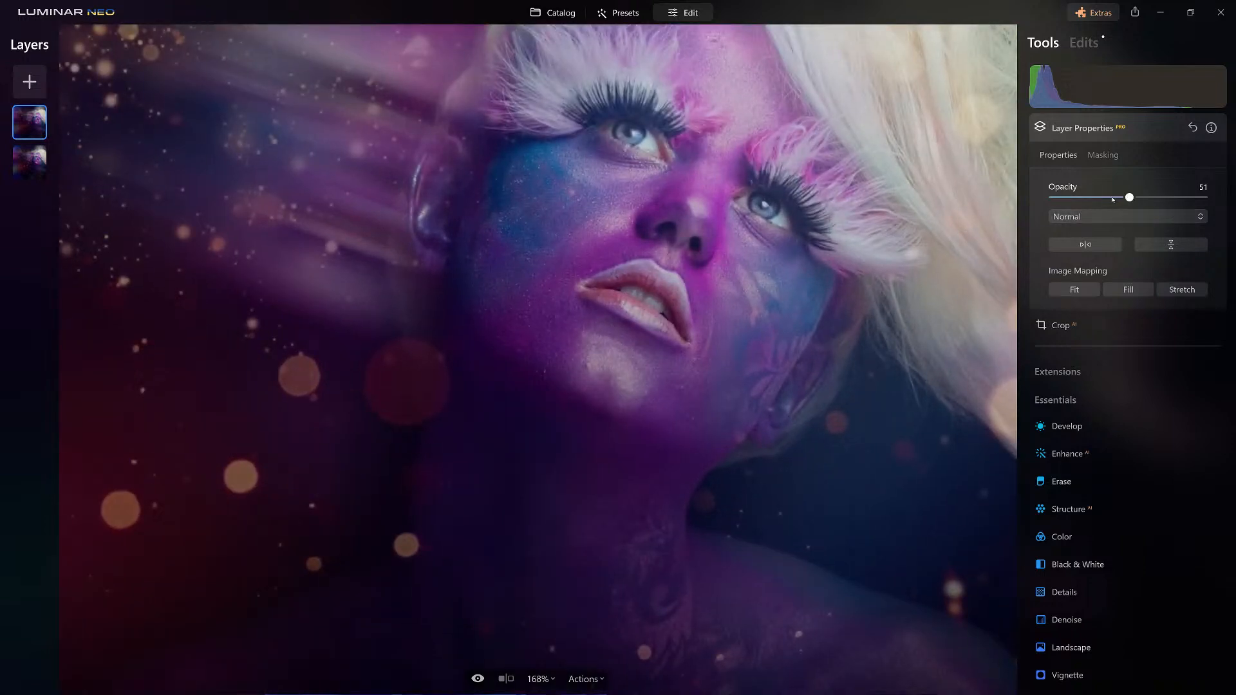
pyautogui.moveTo(1129, 197); pyautogui.dragTo(1114, 197)
pyautogui.moveTo(694, 401); pyautogui.dragTo(601, 365)
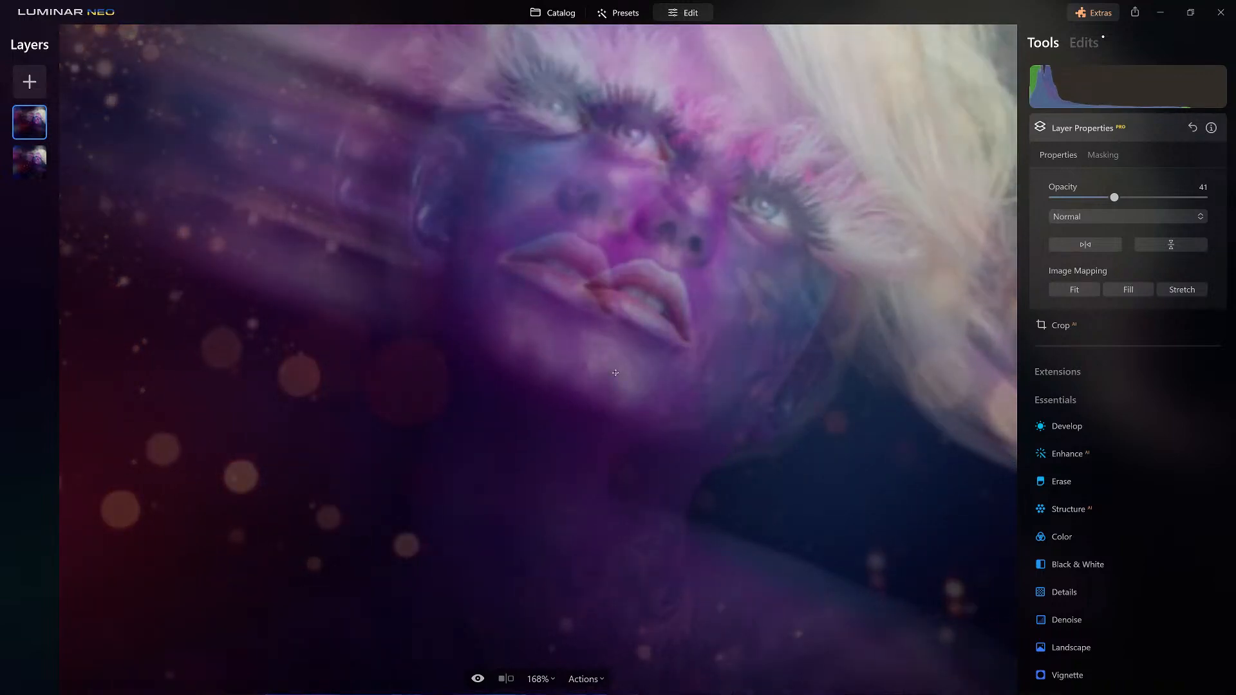
pyautogui.moveTo(601, 370); pyautogui.dragTo(609, 375)
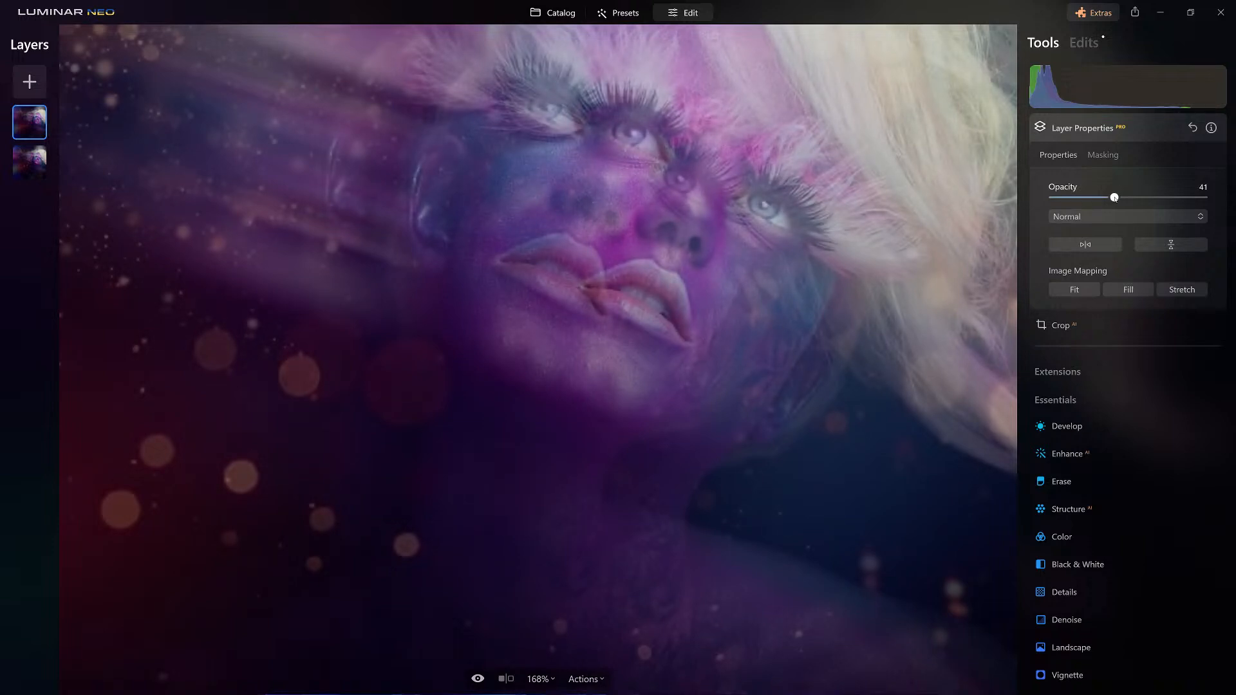
# Reveal the duplicate layer only on the chin using its mask brush at strength 21, and raise the layer's opacity to 72.
pyautogui.click(1102, 155)
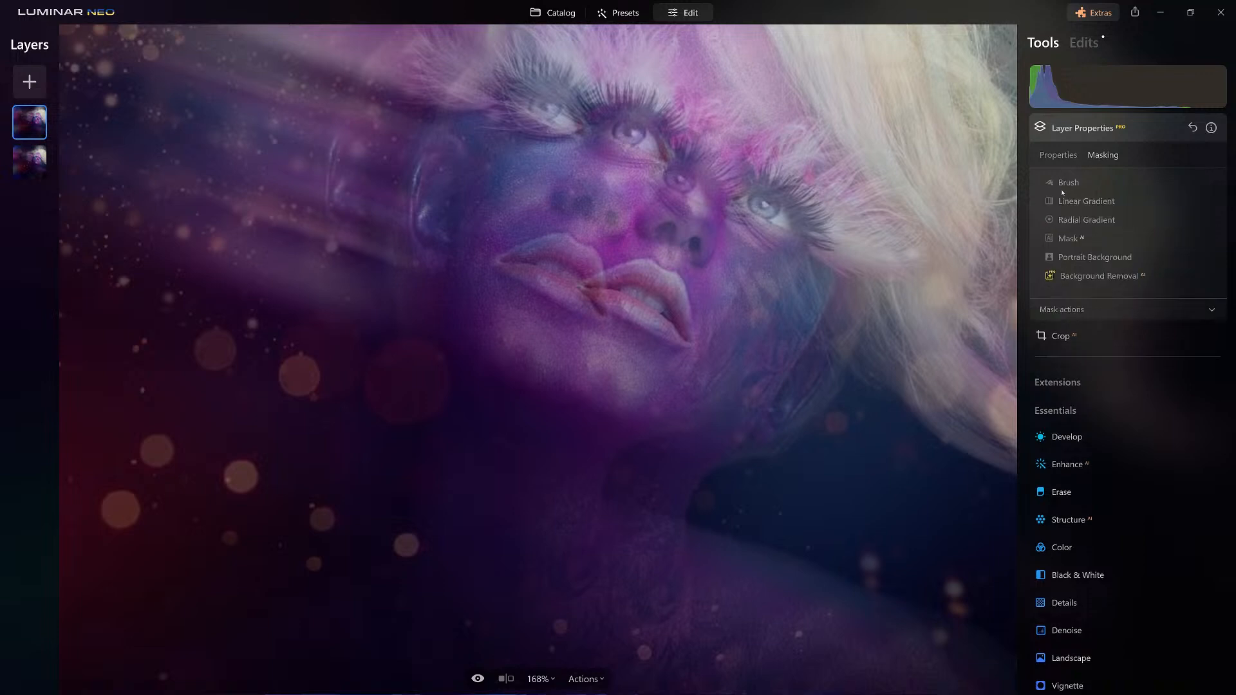
pyautogui.click(1079, 185)
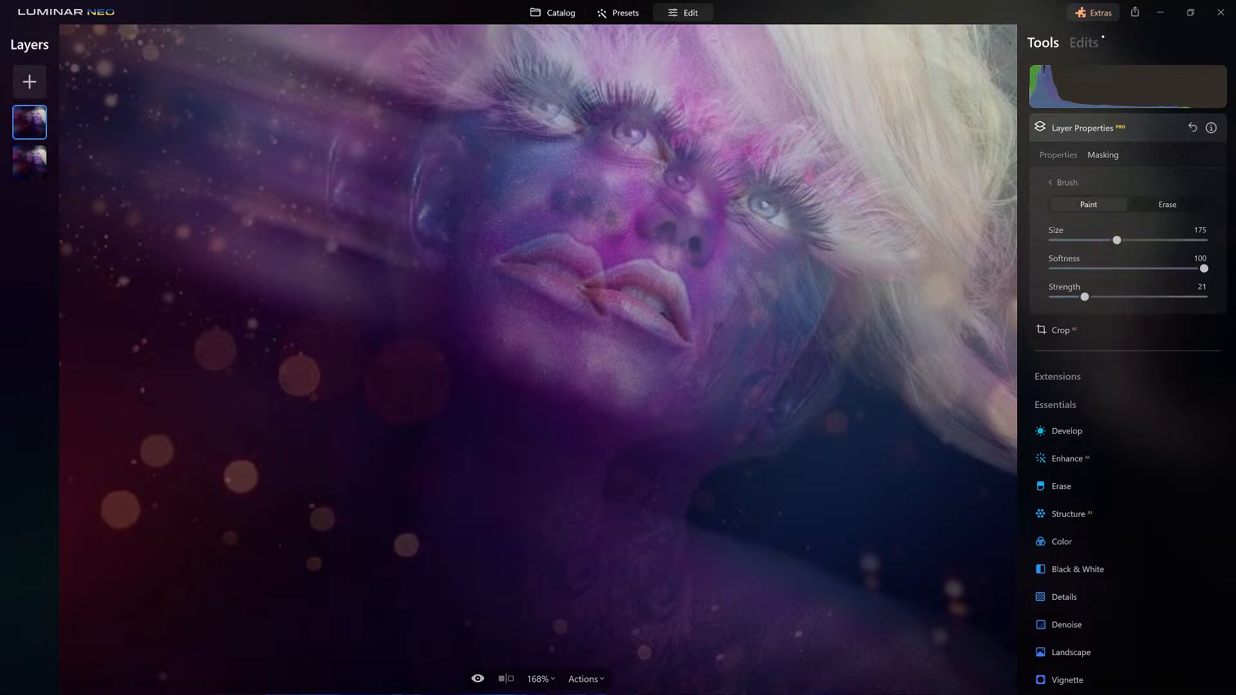
pyautogui.scroll(-4, 612, 351)
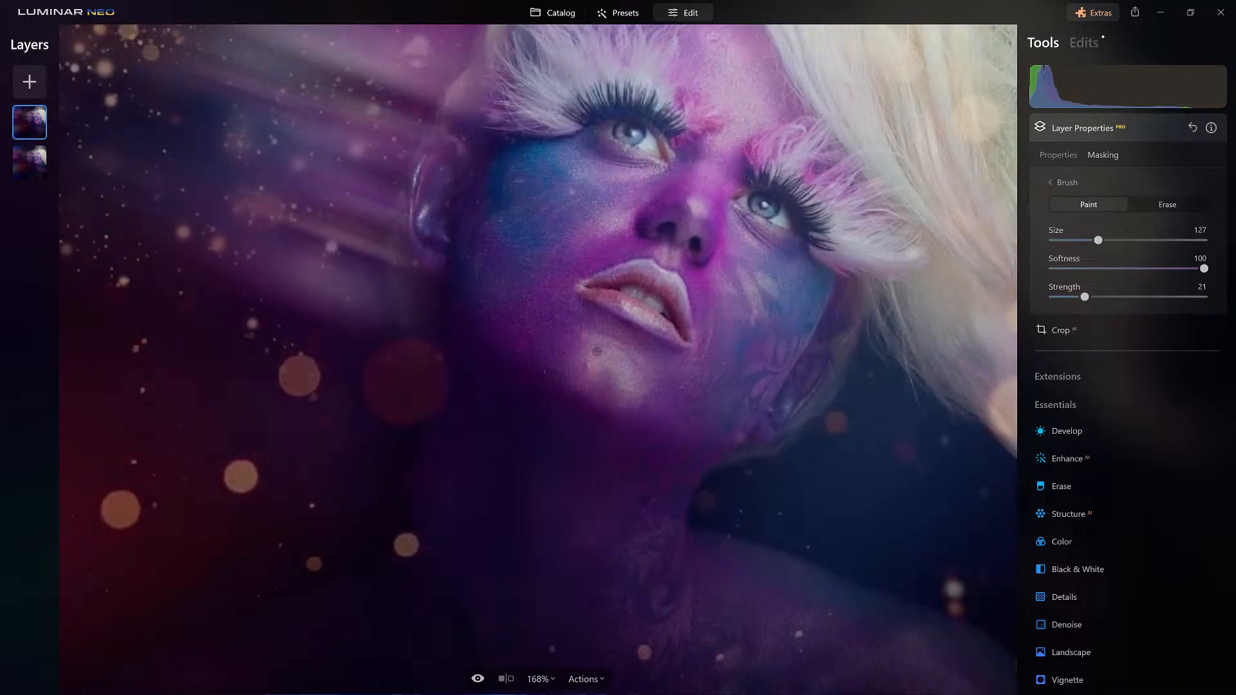
pyautogui.moveTo(1097, 240)
pyautogui.mouseDown()
pyautogui.moveTo(1161, 239)
pyautogui.moveTo(1116, 239)
pyautogui.mouseUp()
pyautogui.click(1108, 129)
pyautogui.click(1095, 128)
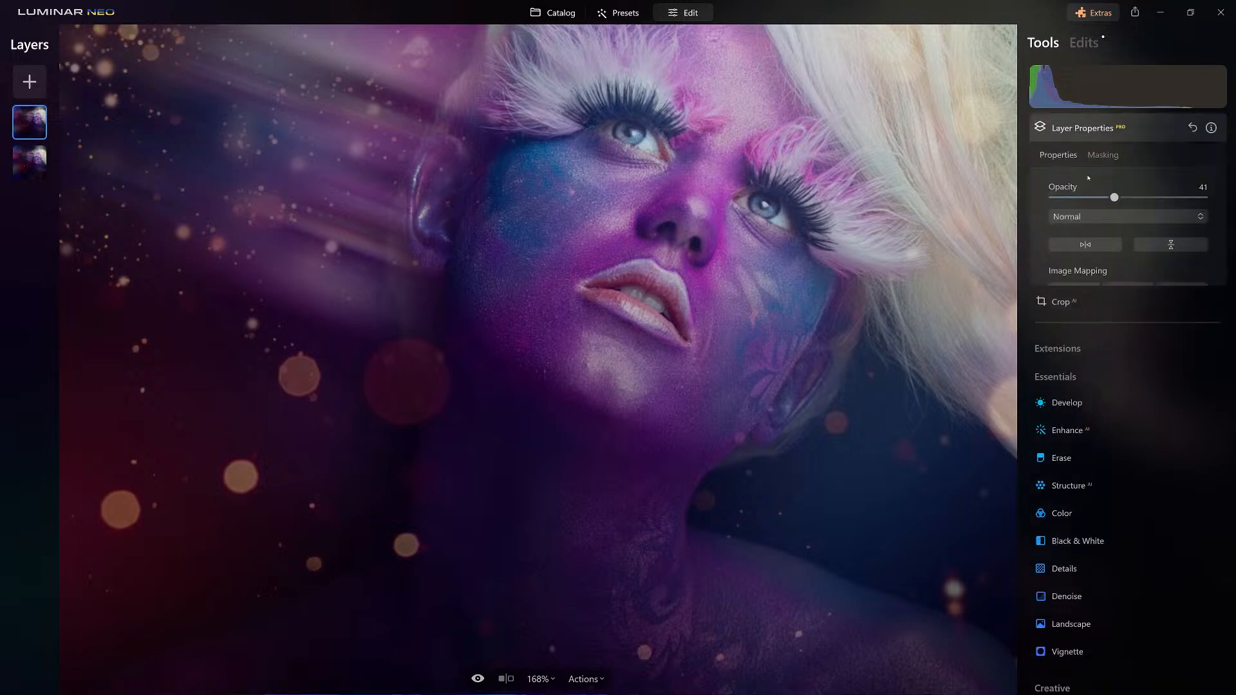
pyautogui.moveTo(1114, 197); pyautogui.dragTo(1162, 200)
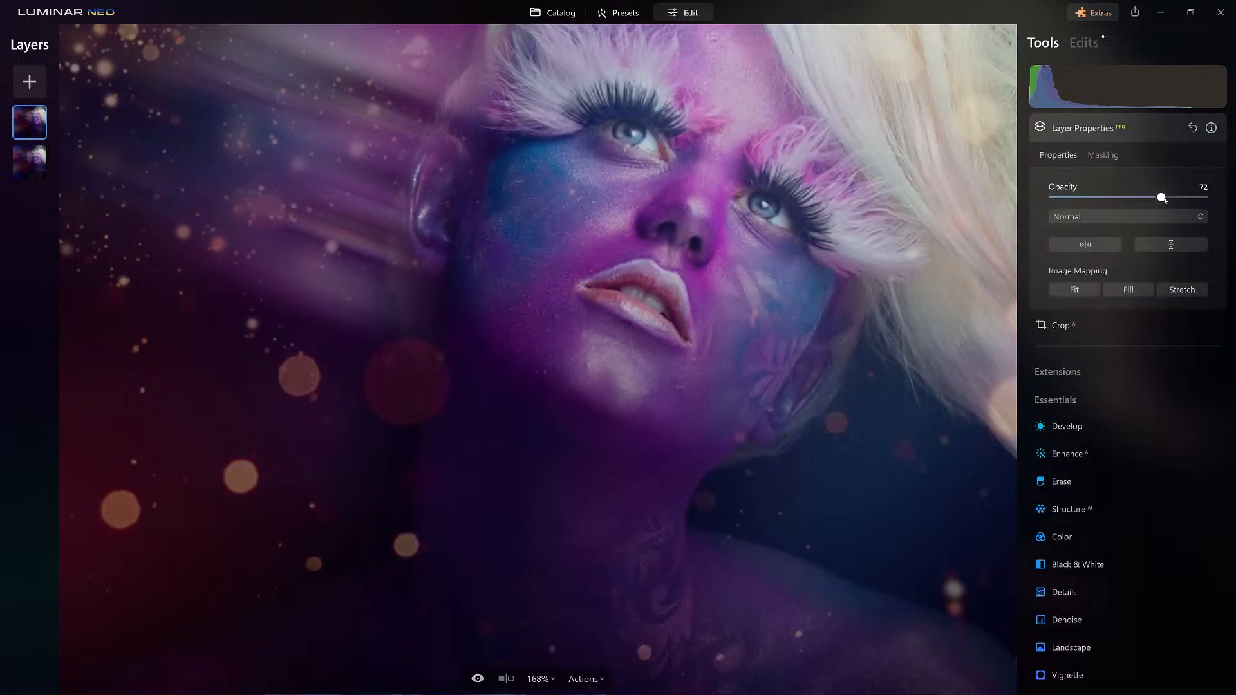
# Paint more of the duplicate over the chin highlight with a size 102 mask brush, first at strength 21 and again at 100.
pyautogui.click(1103, 155)
pyautogui.click(1066, 182)
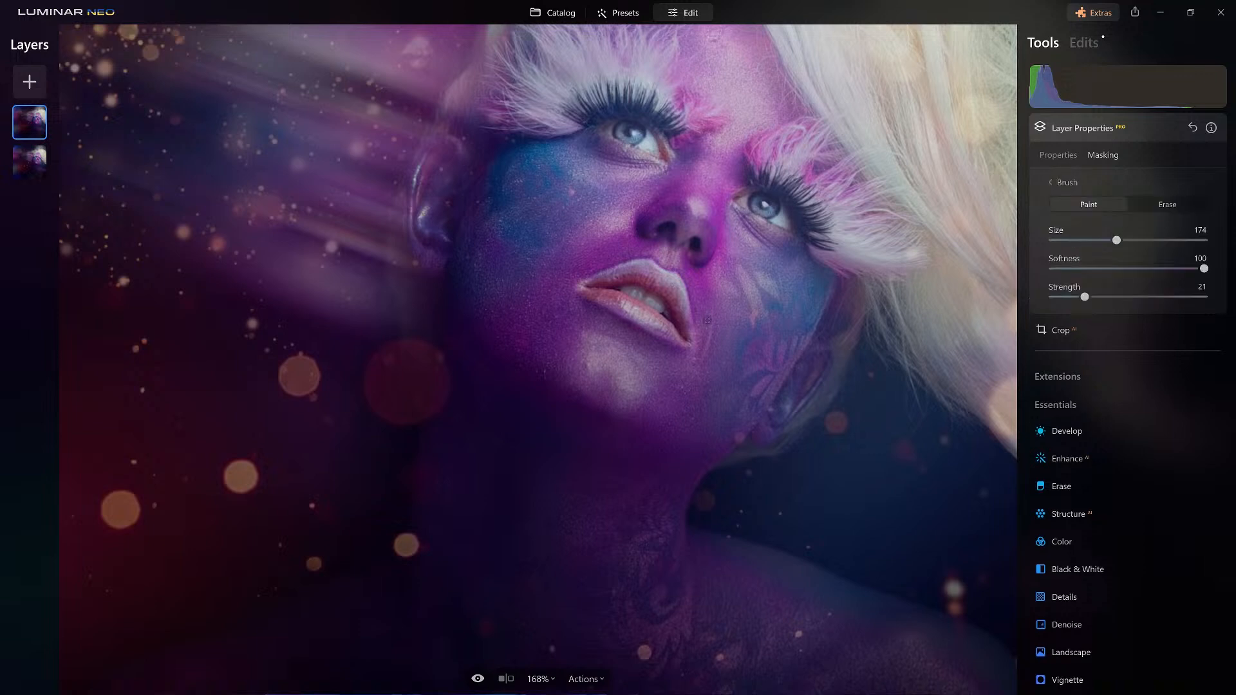
pyautogui.press('[')
pyautogui.press('[')
pyautogui.press('[')
pyautogui.press('[')
pyautogui.press('[')
pyautogui.press('[')
pyautogui.press('[')
pyautogui.moveTo(591, 343)
pyautogui.mouseDown()
pyautogui.moveTo(646, 379)
pyautogui.moveTo(558, 338)
pyautogui.moveTo(633, 376)
pyautogui.moveTo(578, 345)
pyautogui.moveTo(642, 377)
pyautogui.mouseUp()
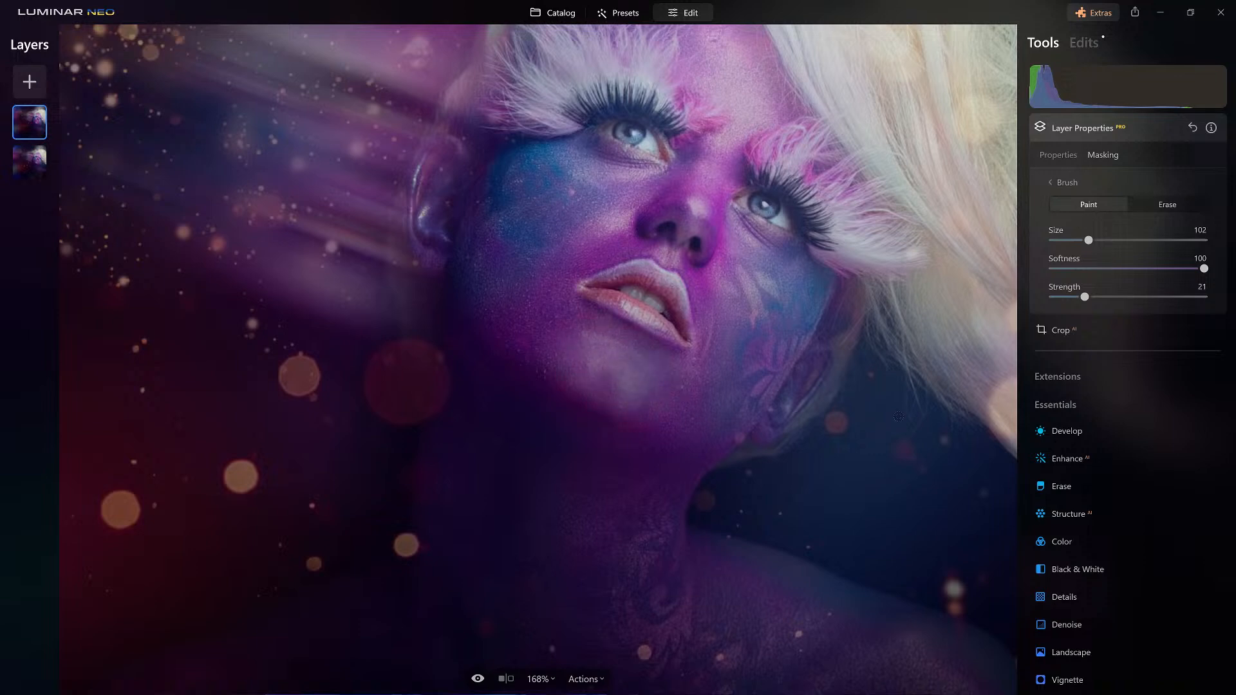
pyautogui.moveTo(1084, 297); pyautogui.dragTo(1205, 297)
pyautogui.moveTo(637, 355)
pyautogui.mouseDown()
pyautogui.moveTo(591, 347)
pyautogui.moveTo(612, 357)
pyautogui.mouseUp()
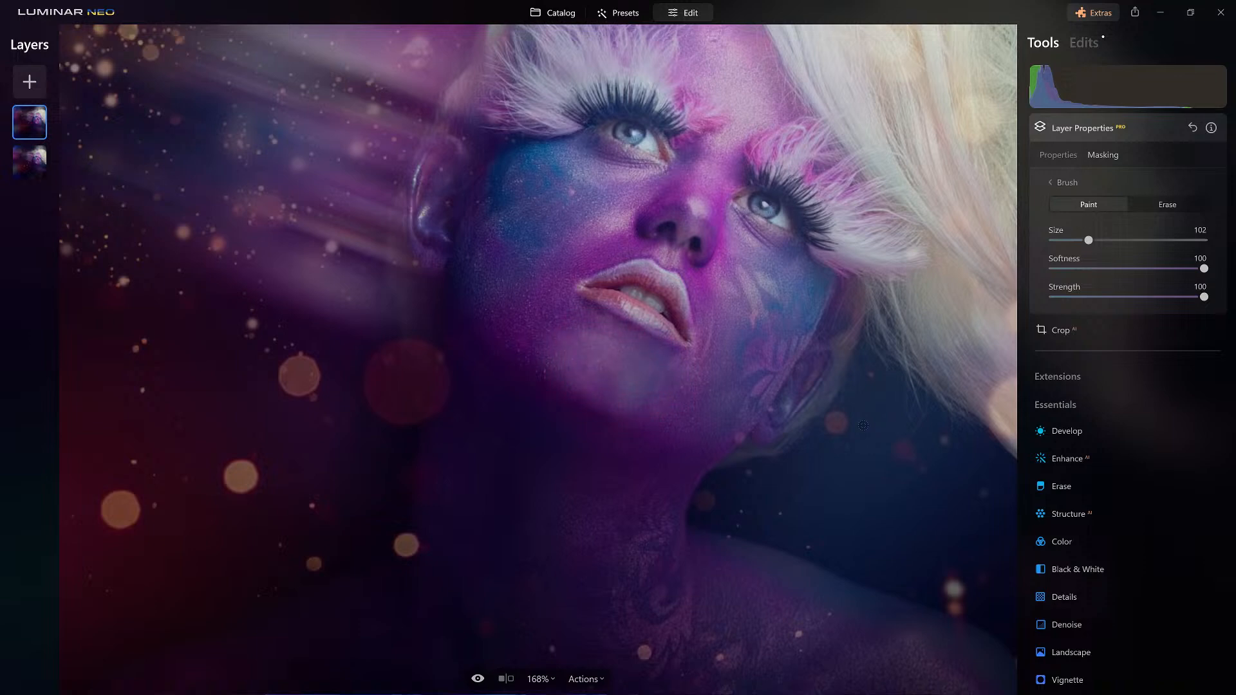
# Set the duplicate layer's opacity to 53 and compare the whole portrait before and after the edits.
pyautogui.click(1048, 158)
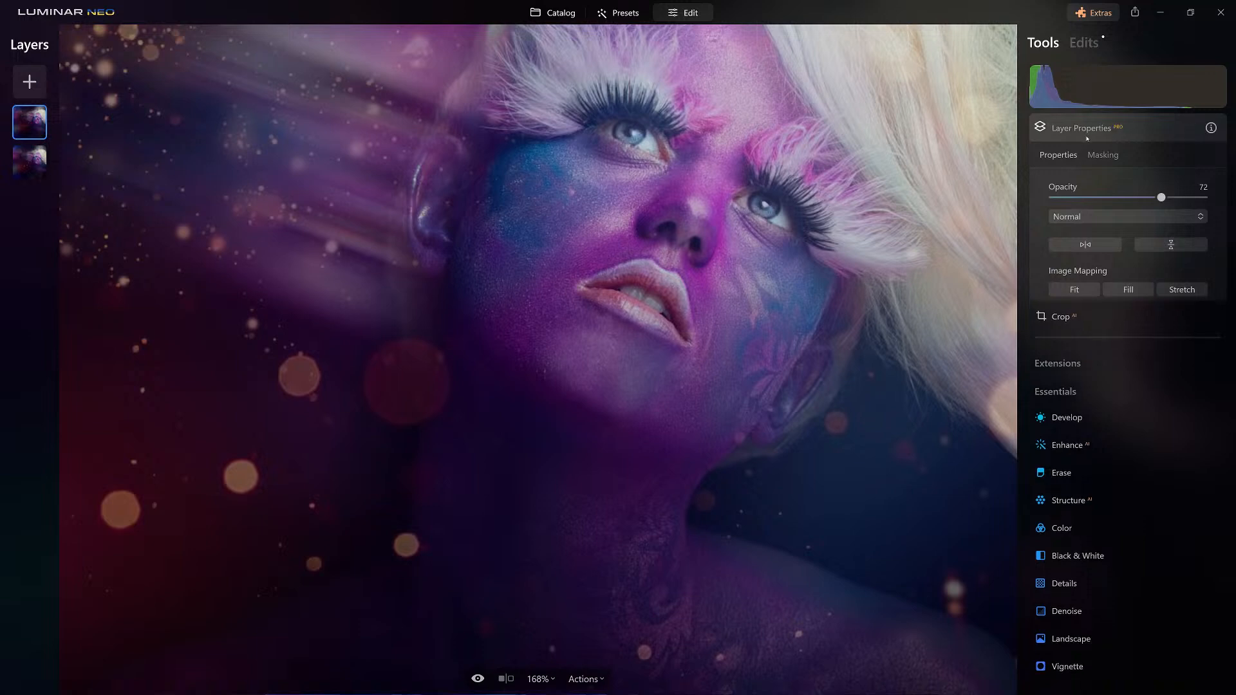
pyautogui.moveTo(1160, 197); pyautogui.dragTo(1133, 200)
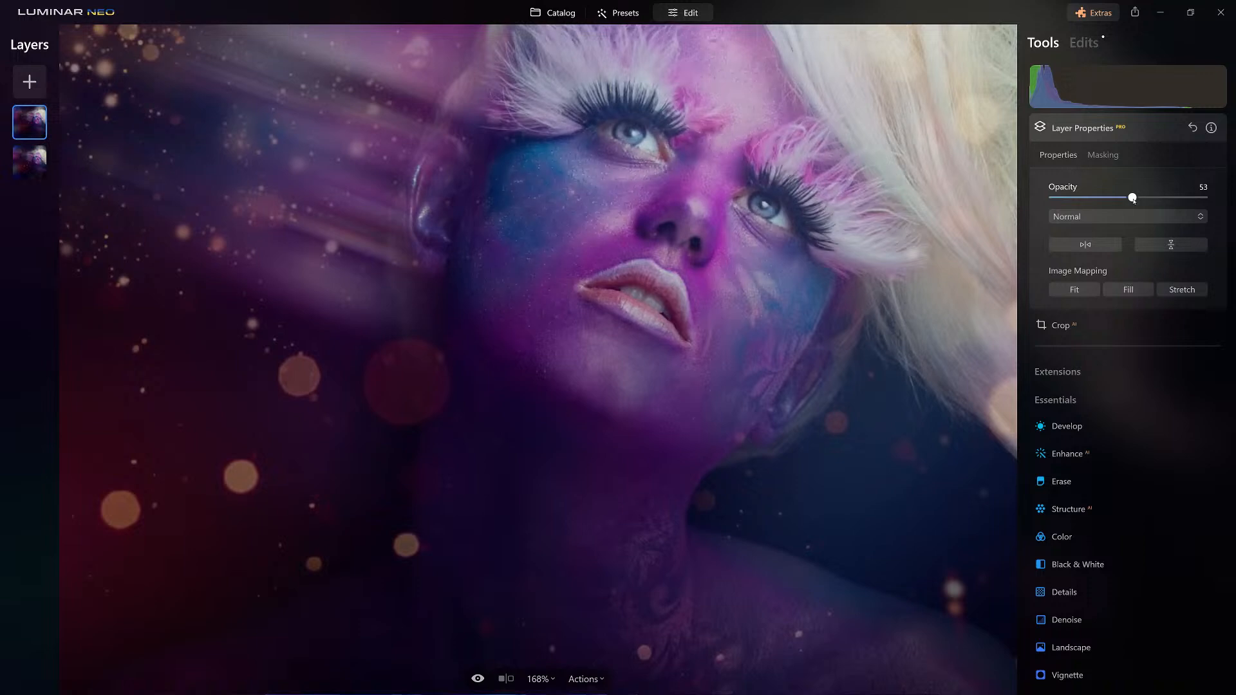
pyautogui.click(1104, 122)
pyautogui.click(634, 219)
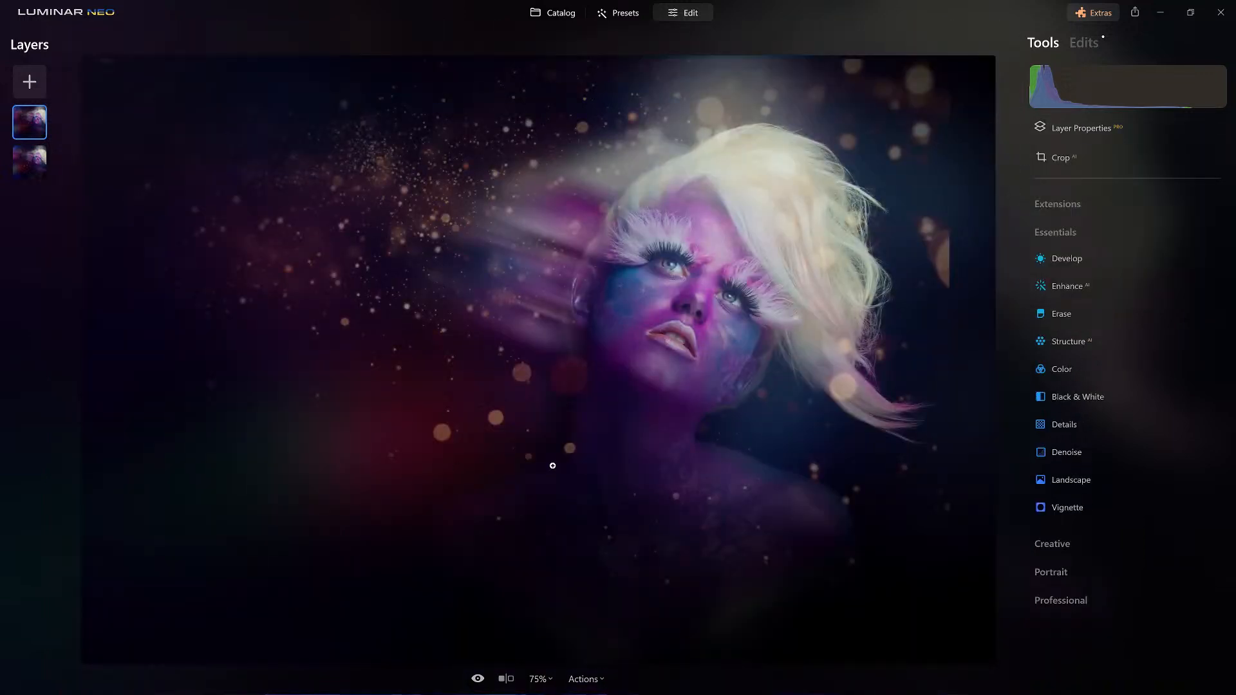
pyautogui.click(477, 678)
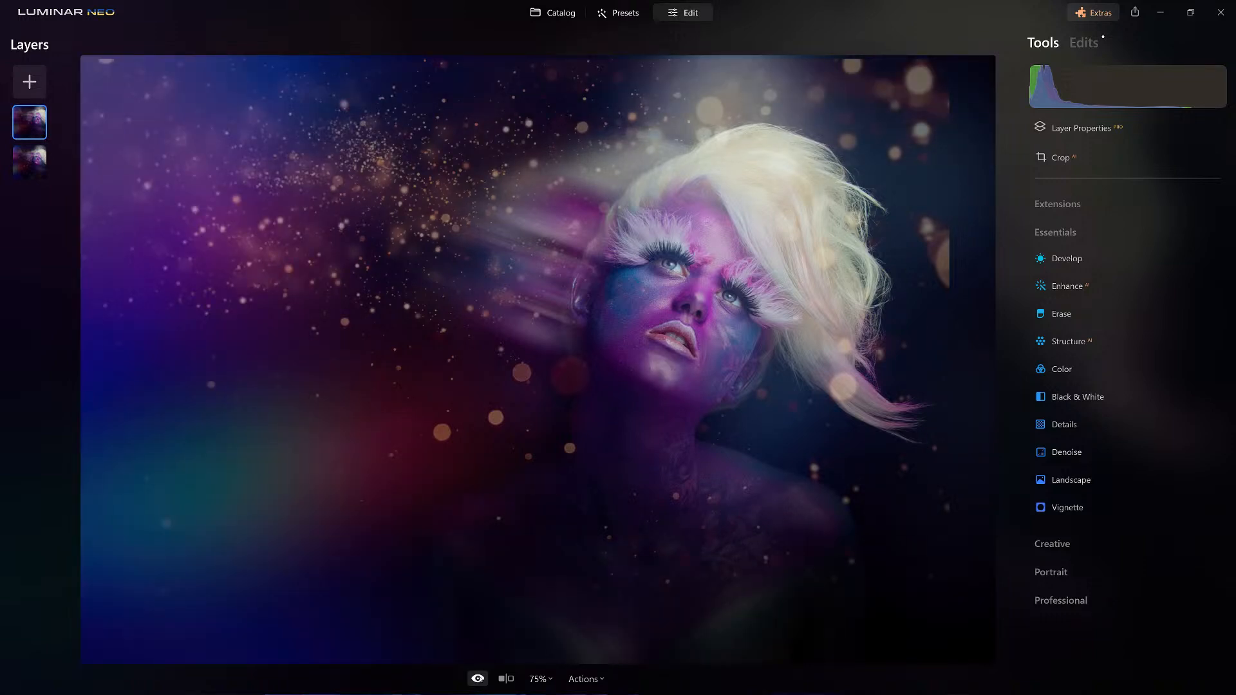
pyautogui.click(477, 679)
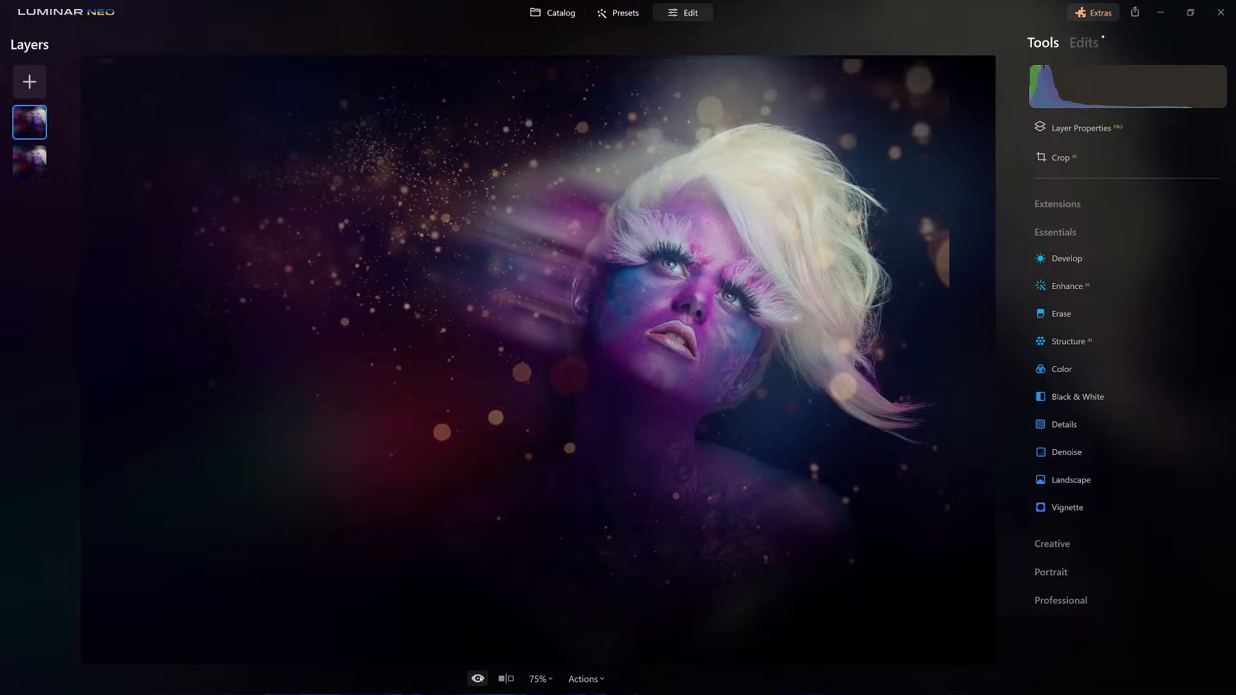
# Return to the catalog and open the layered motion-blur portrait from the Blur album for editing.
pyautogui.press('g')
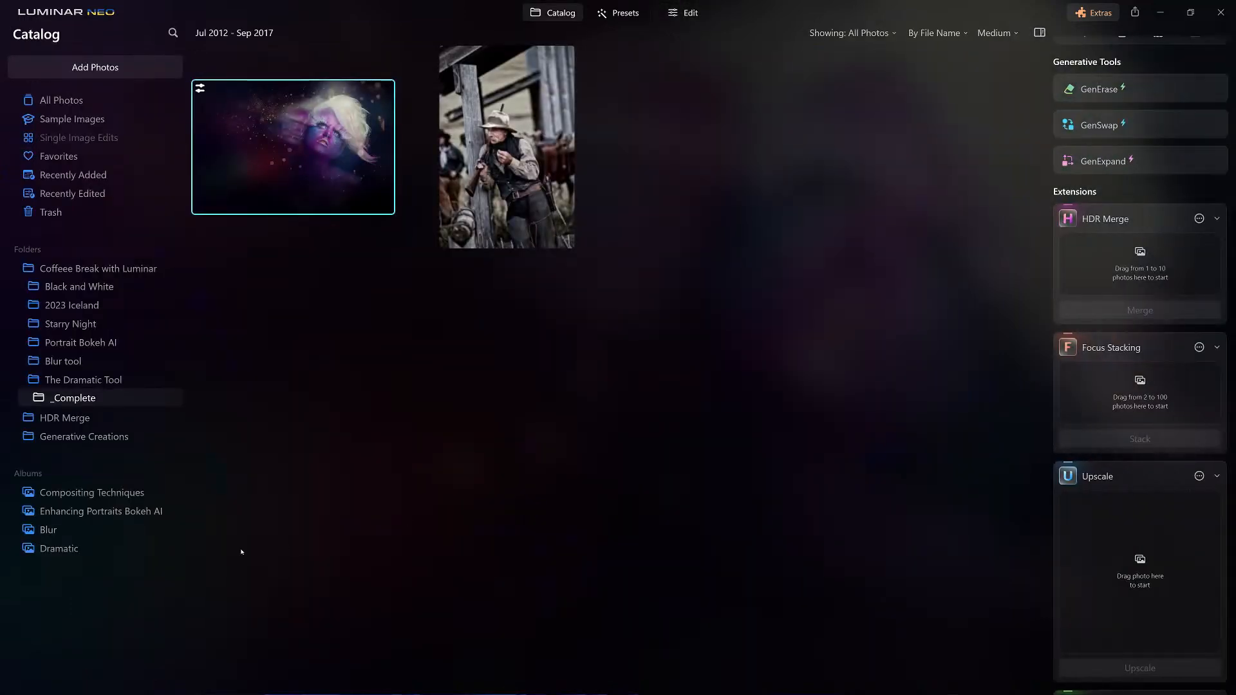
pyautogui.click(59, 535)
pyautogui.doubleClick(748, 167)
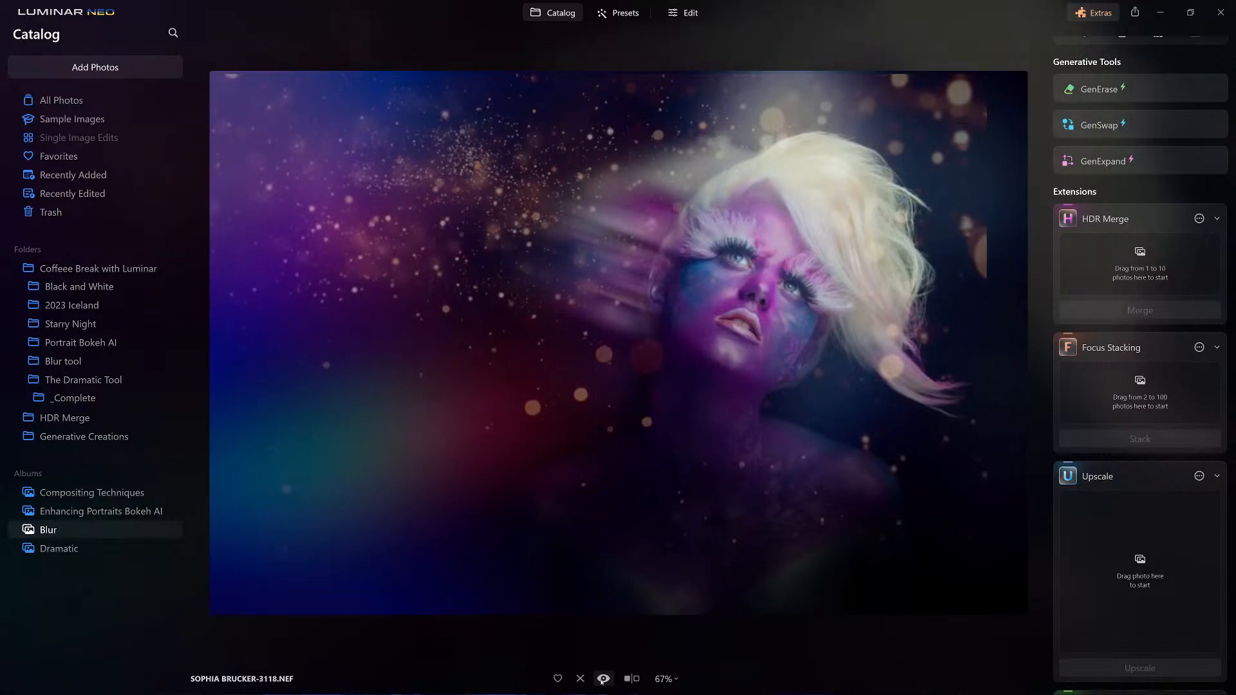
pyautogui.click(689, 13)
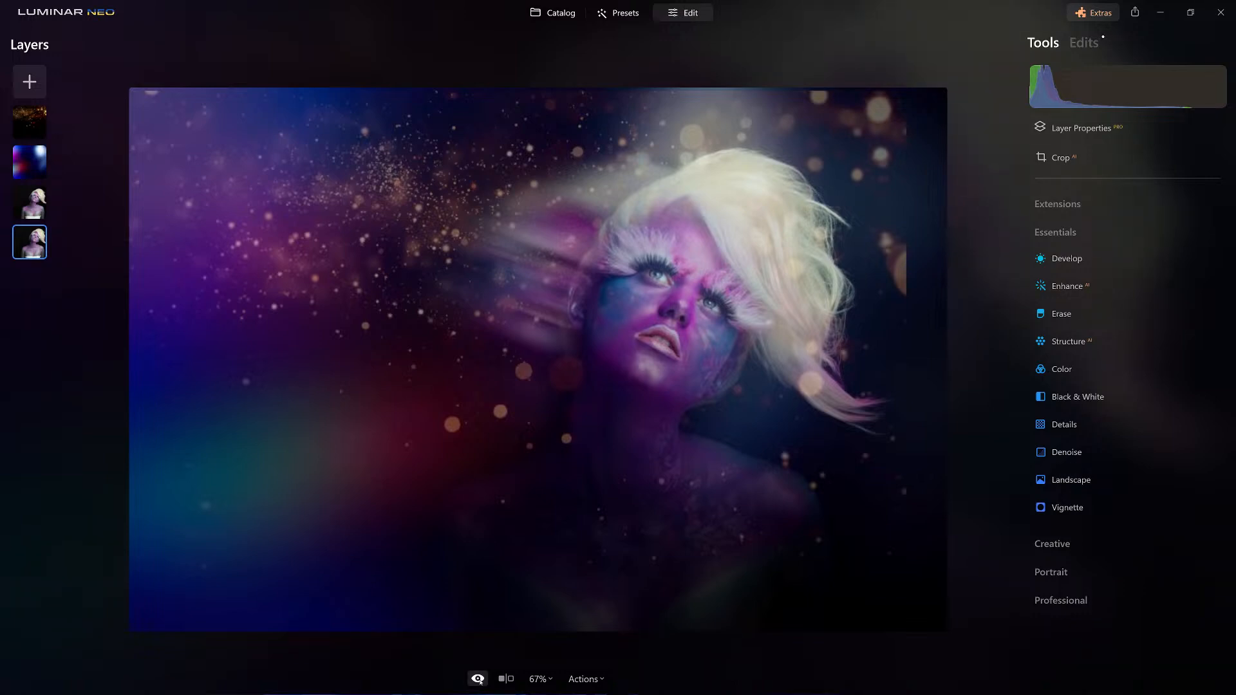
# Compare the portrait before and after the edits, first in a split view and again across the whole image.
pyautogui.click(512, 682)
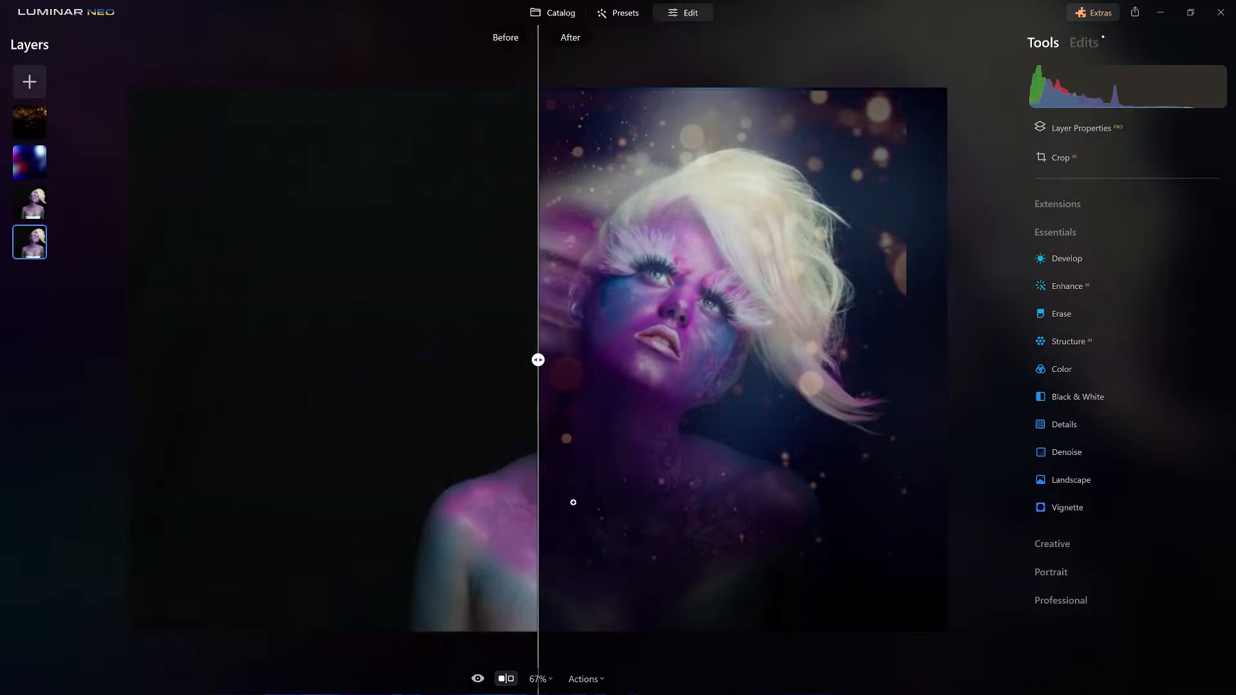
pyautogui.click(506, 678)
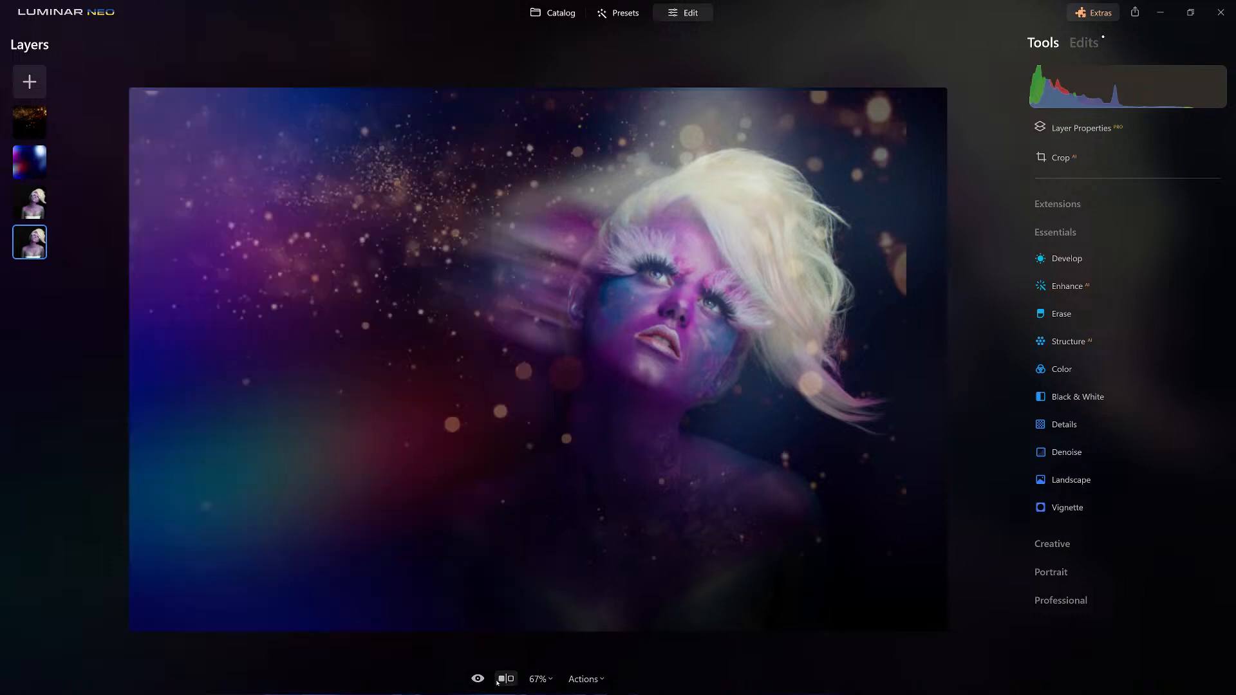
pyautogui.click(478, 678)
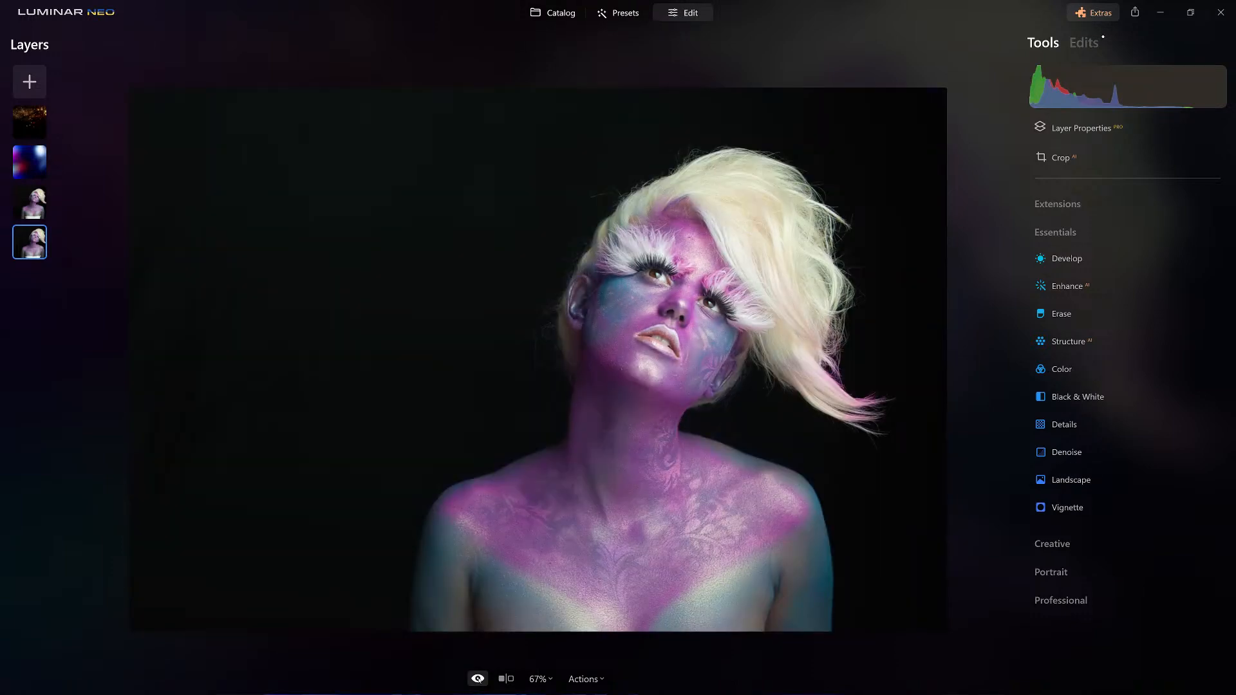
pyautogui.click(477, 679)
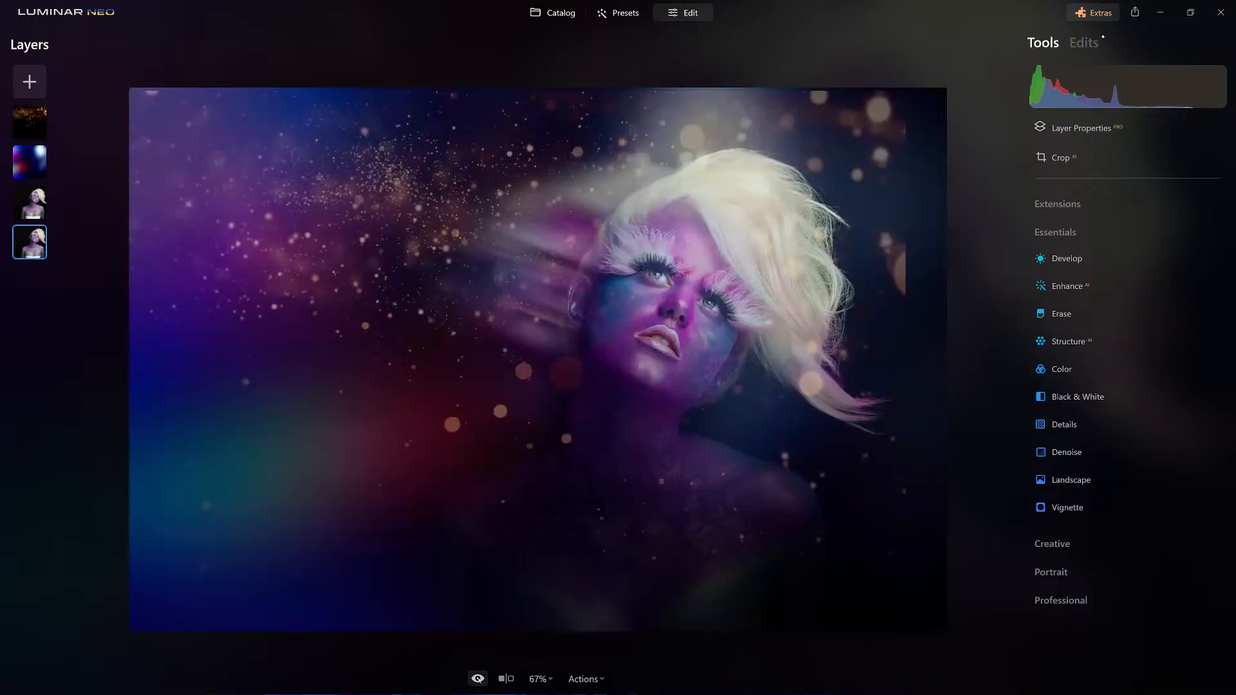